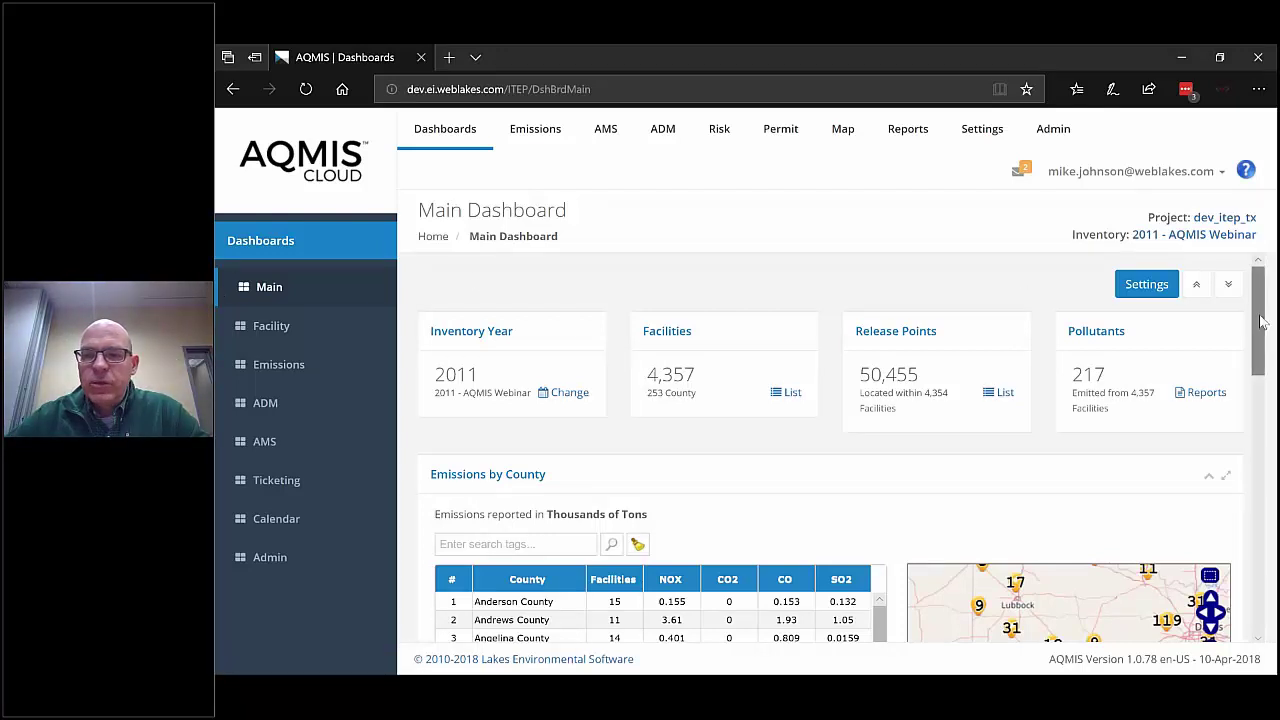
Examine the Emissions by County table and zoom its map out to cover all of Texas.
mouse_move(1262, 322)
left_mouse_down()
mouse_move(1234, 349)
mouse_move(1240, 334)
left_mouse_up()
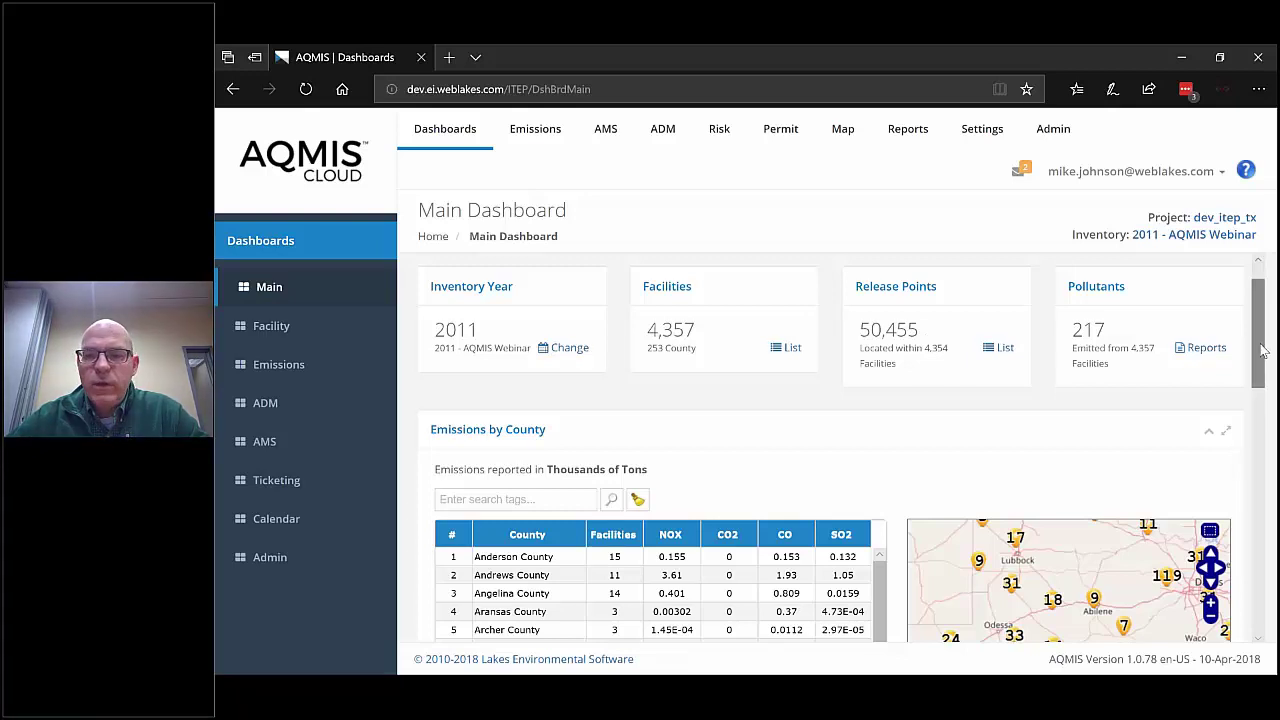
left_click_drag(1262, 350, 1255, 393)
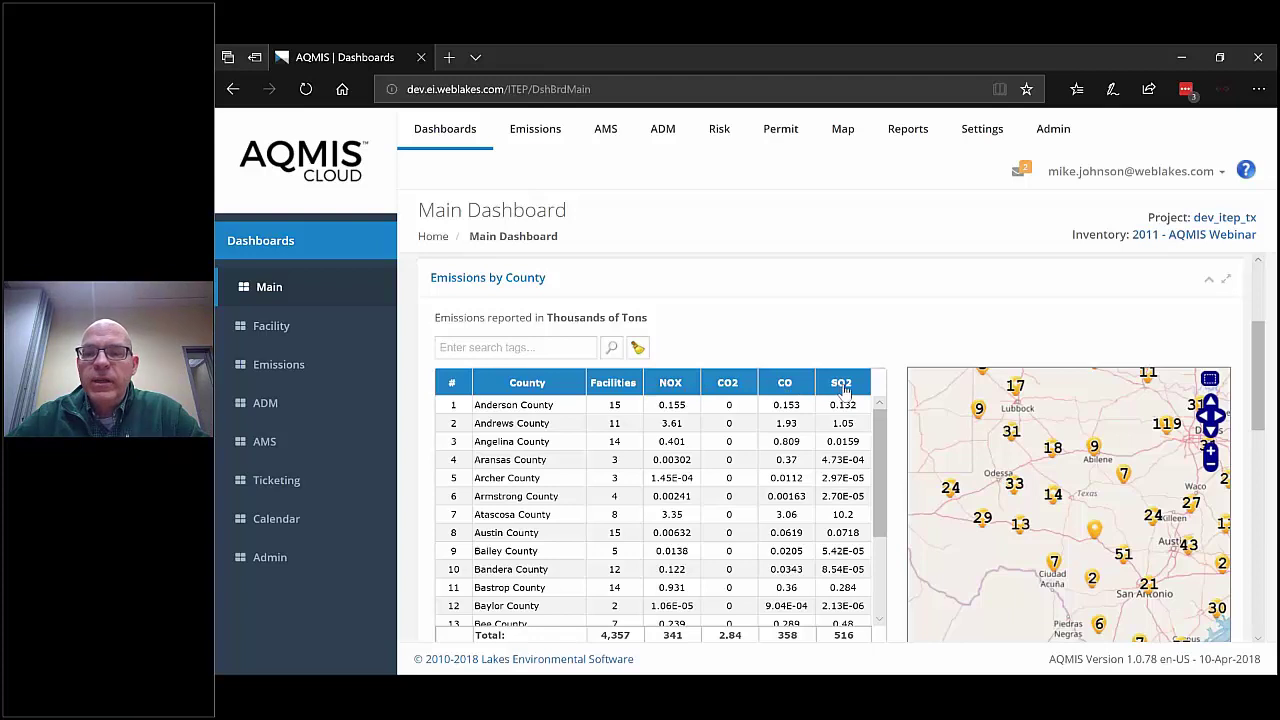
scroll(1256, 421, "down", 2)
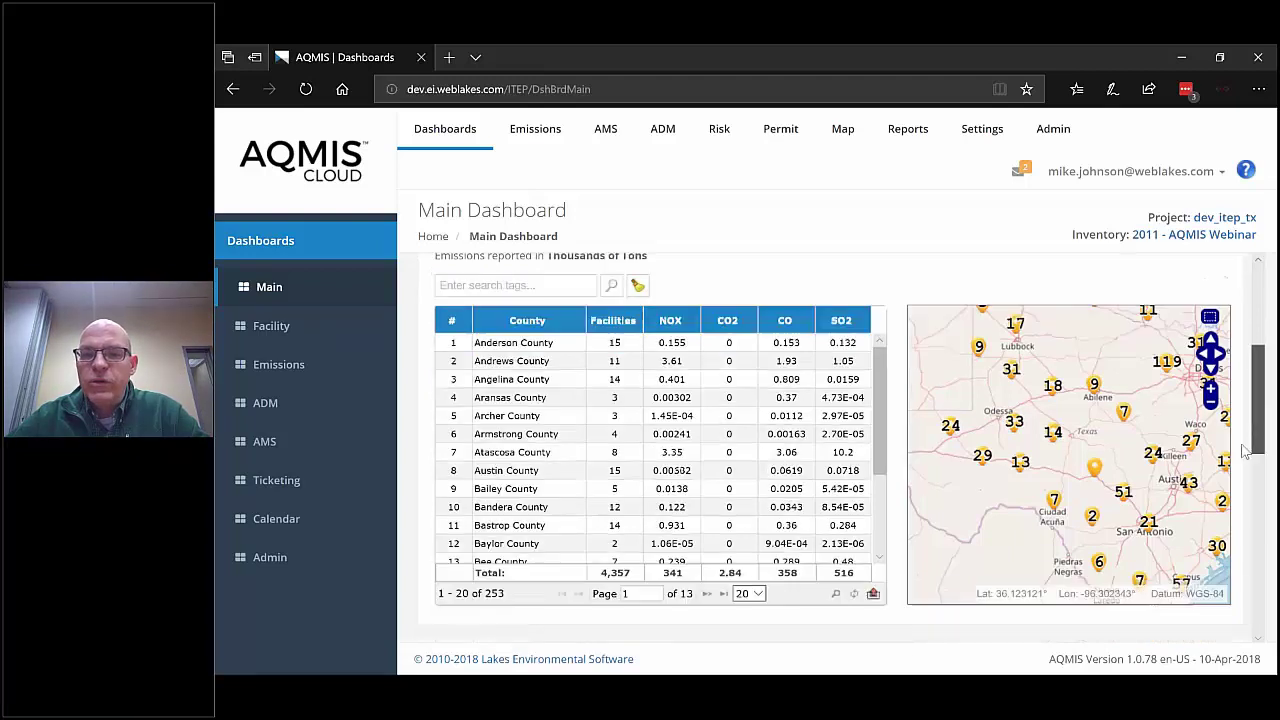
scroll(1256, 421, "down", 1)
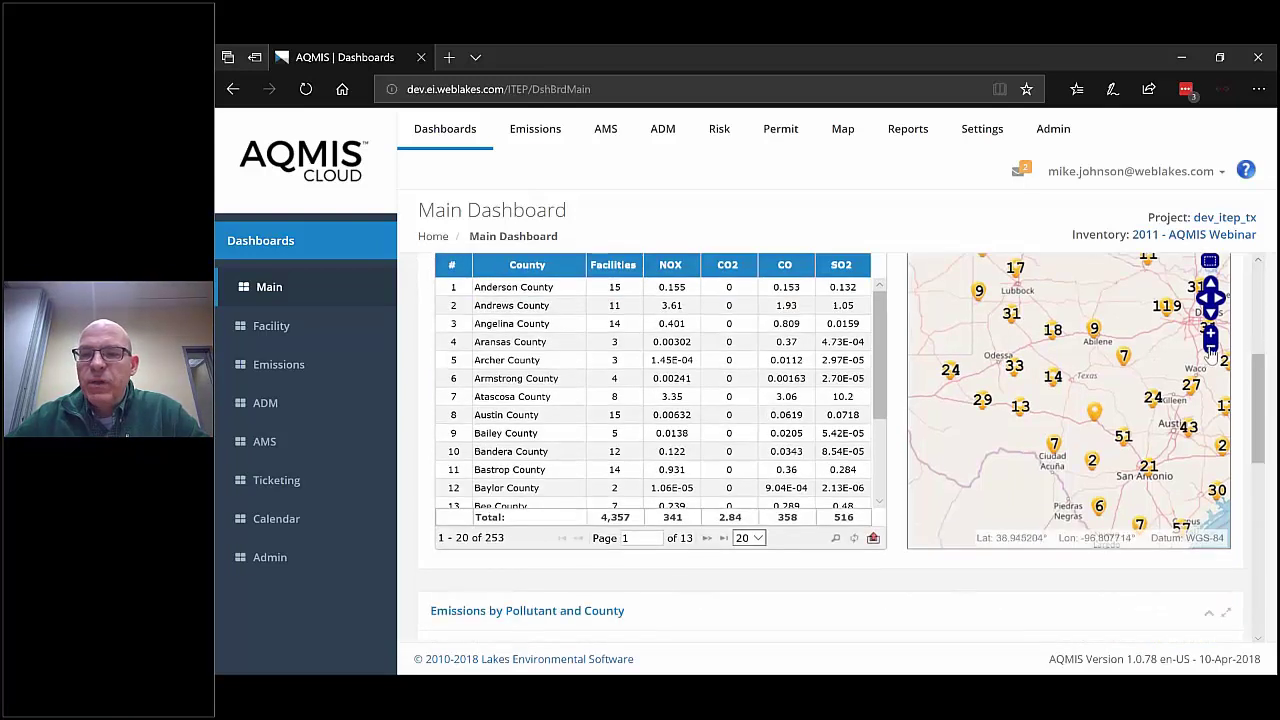
left_click(1210, 345)
left_click_drag(1032, 354, 1041, 405)
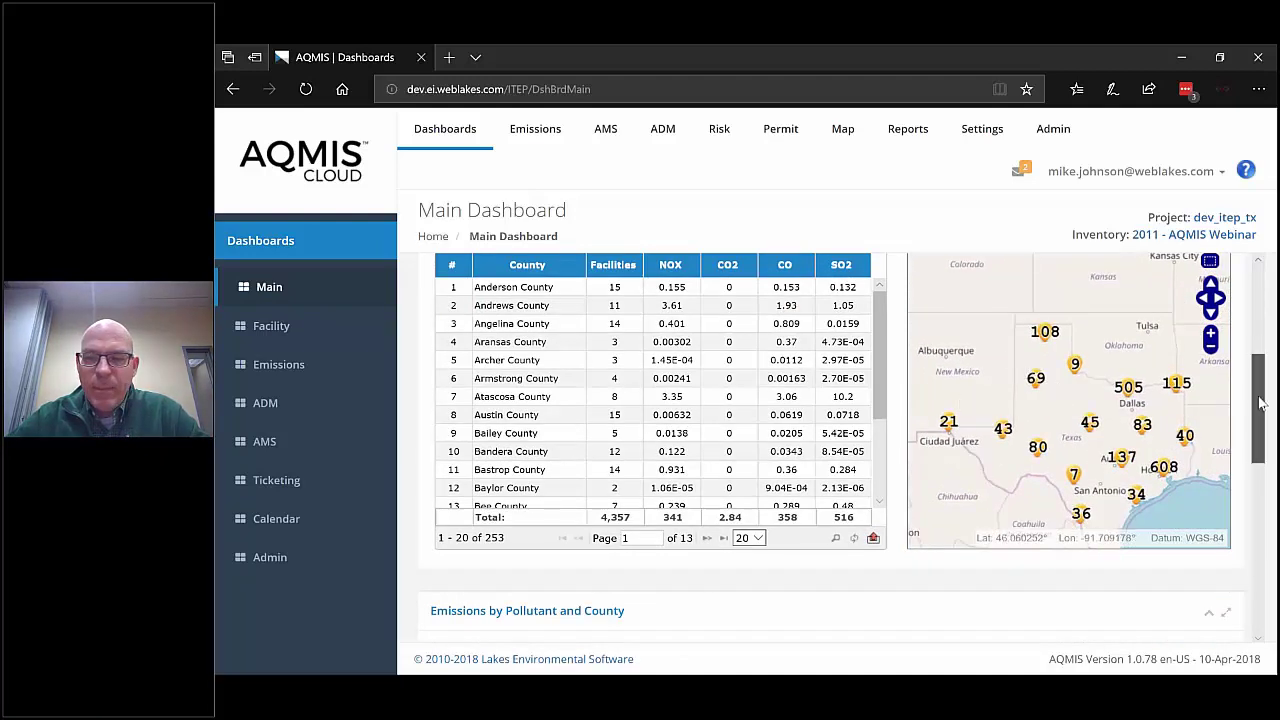
Hide the Others and Harris County series in the NOX emissions chart.
left_click_drag(1260, 402, 1251, 495)
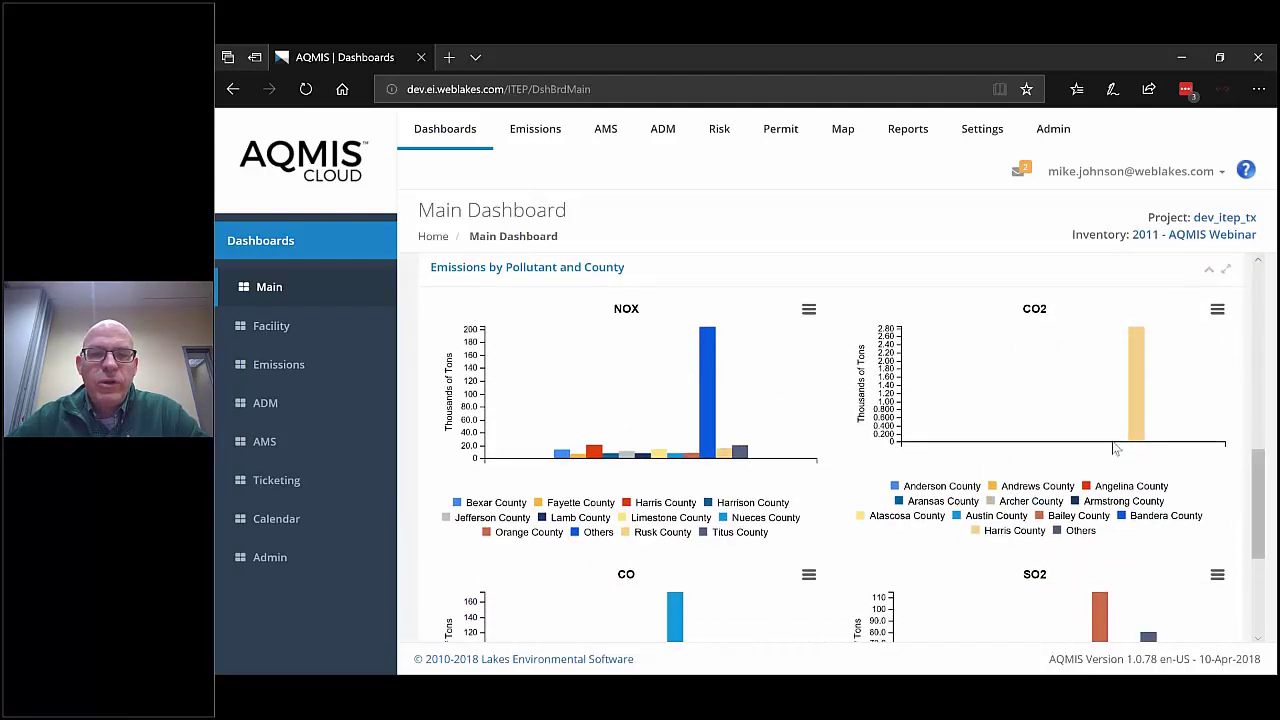
mouse_move(648, 447)
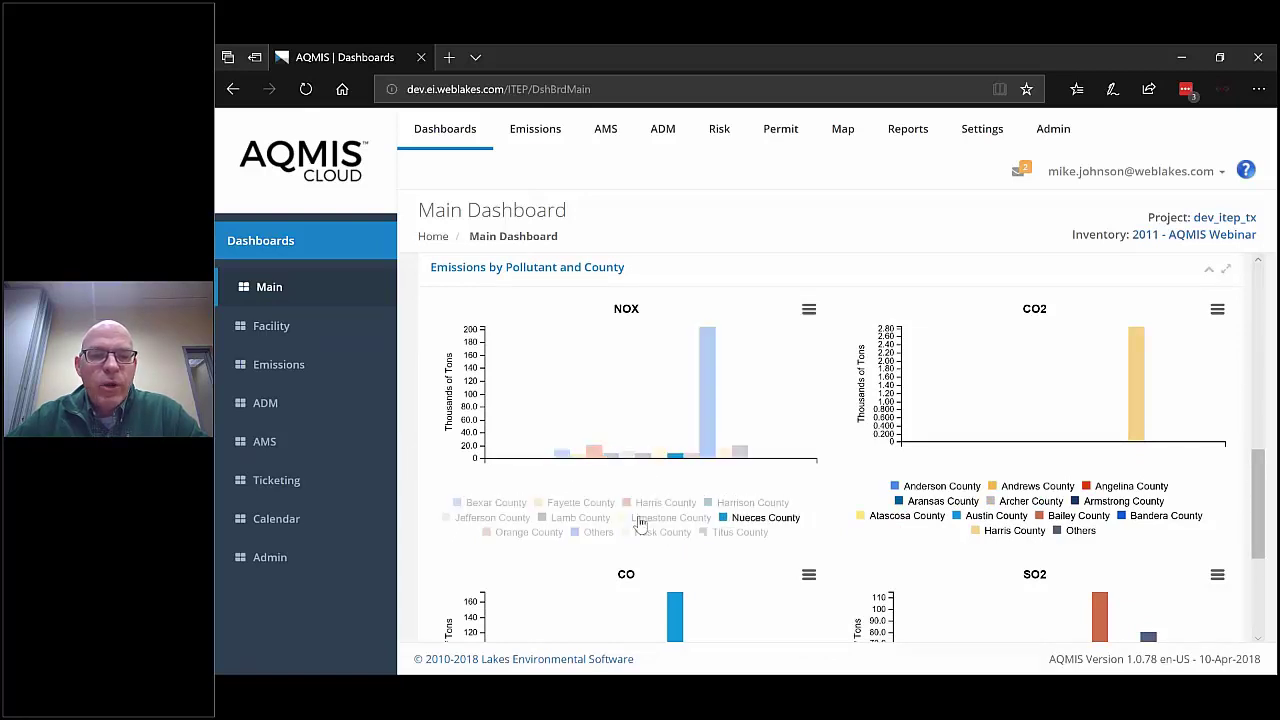
left_click(592, 534)
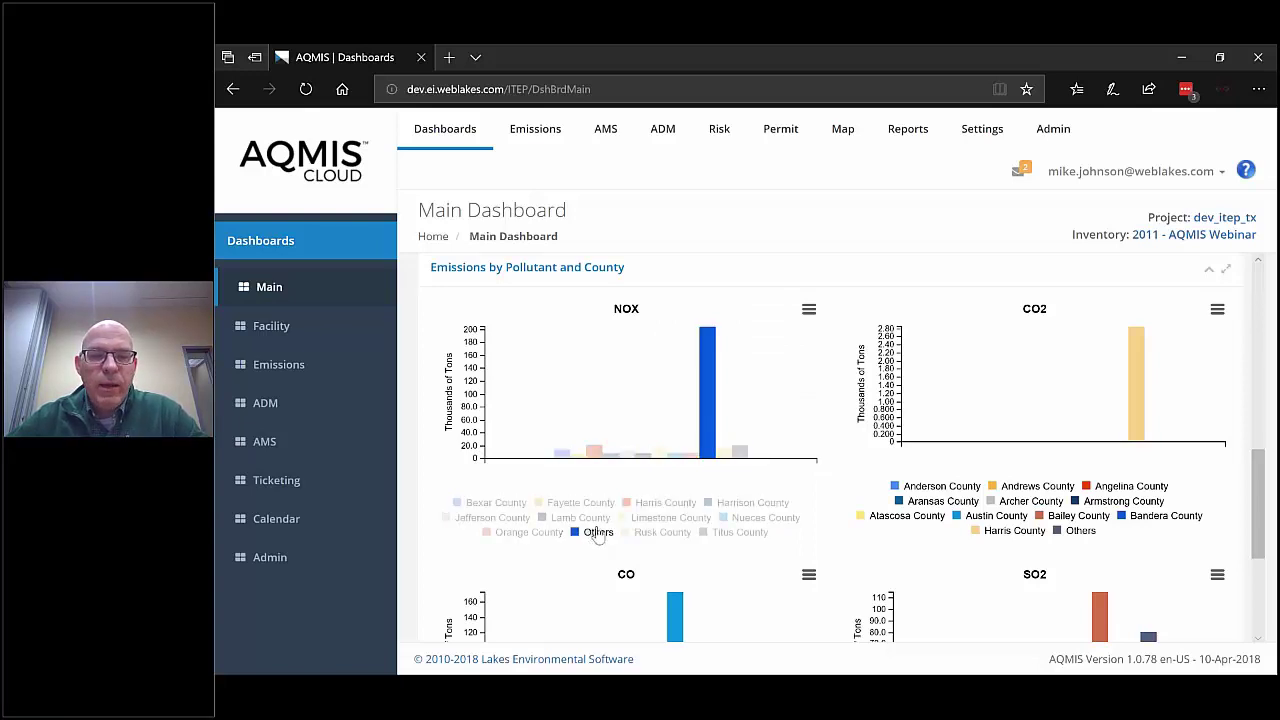
left_click(660, 503)
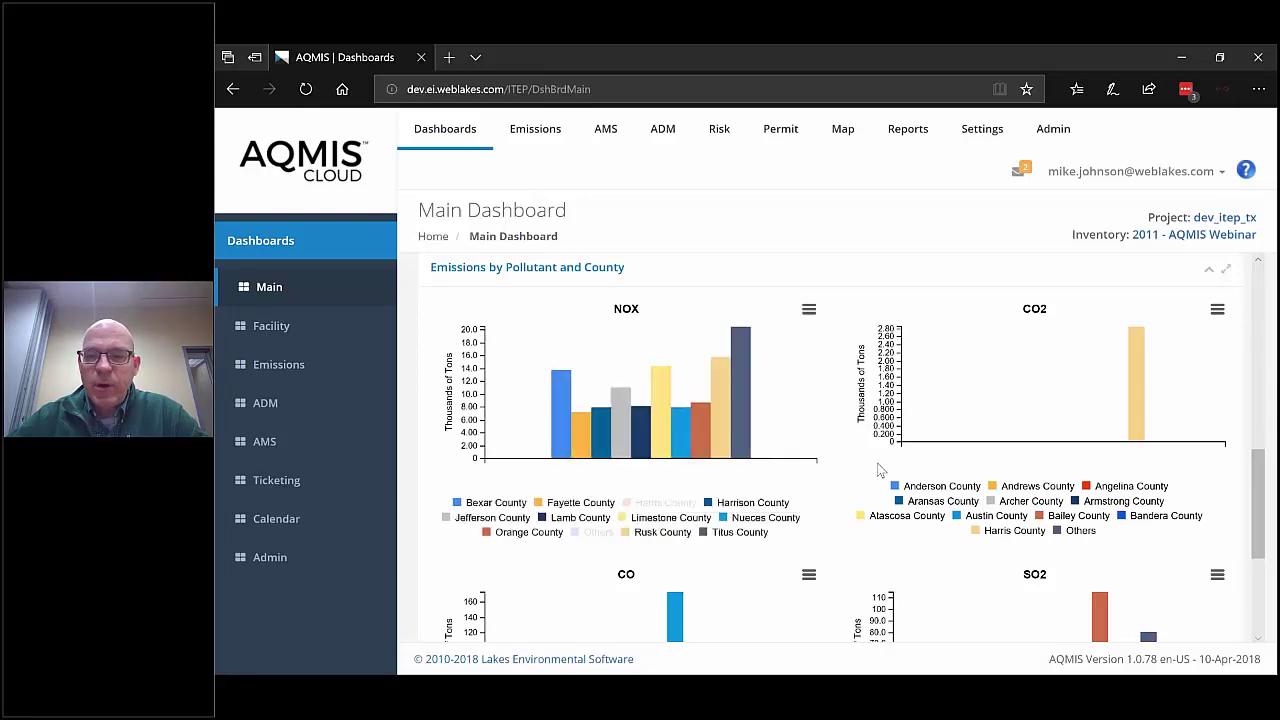
Hide the Freestone County and Others series in the SO2 emissions chart.
scroll(1257, 503, "down", 3)
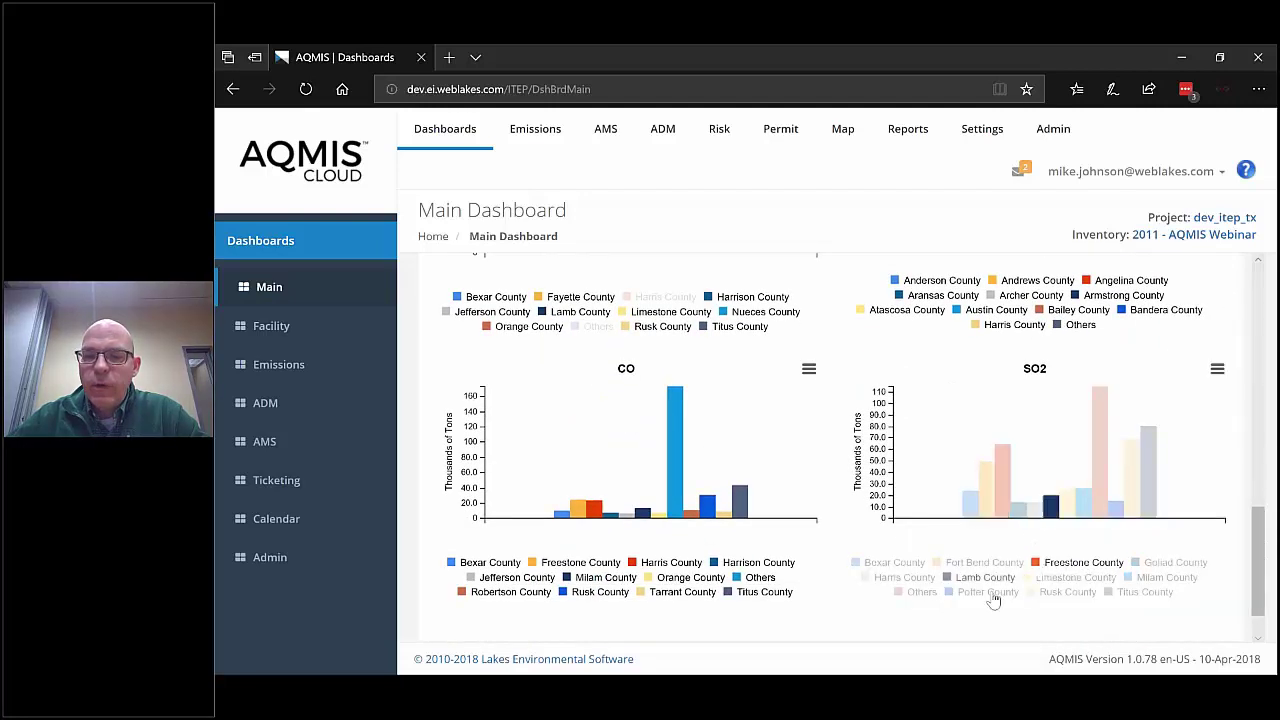
left_click(1080, 563)
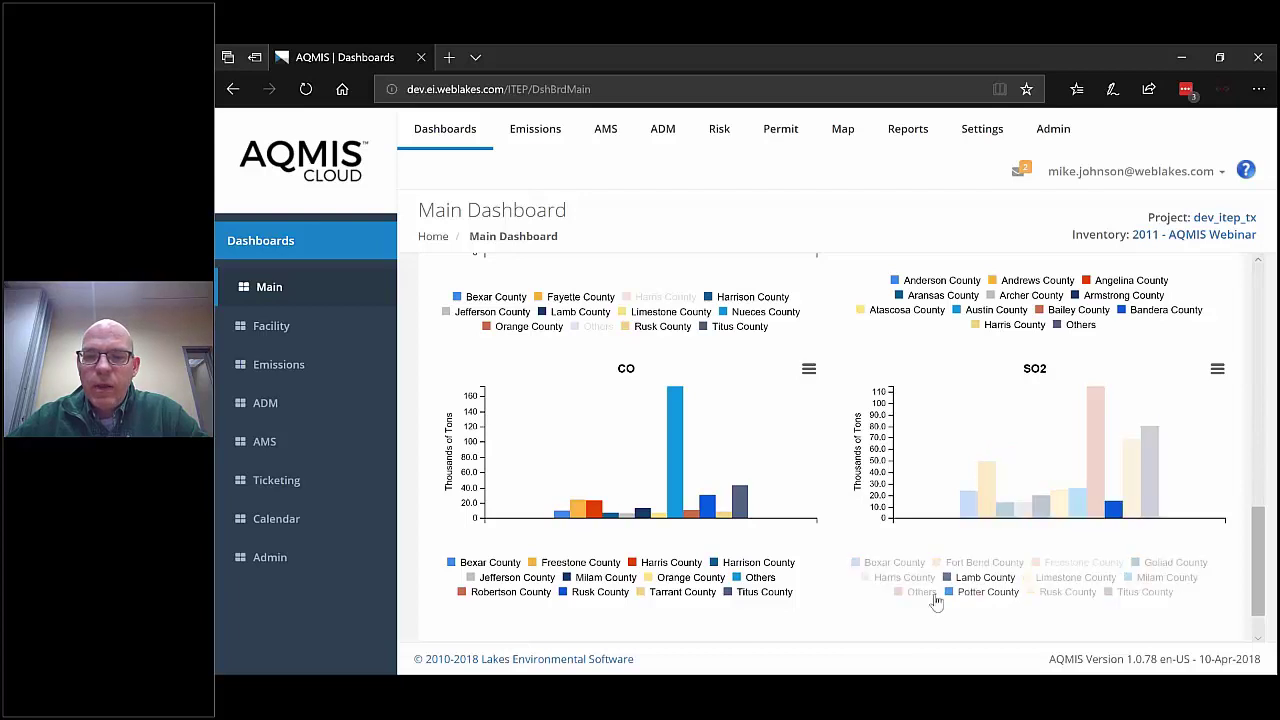
left_click(921, 592)
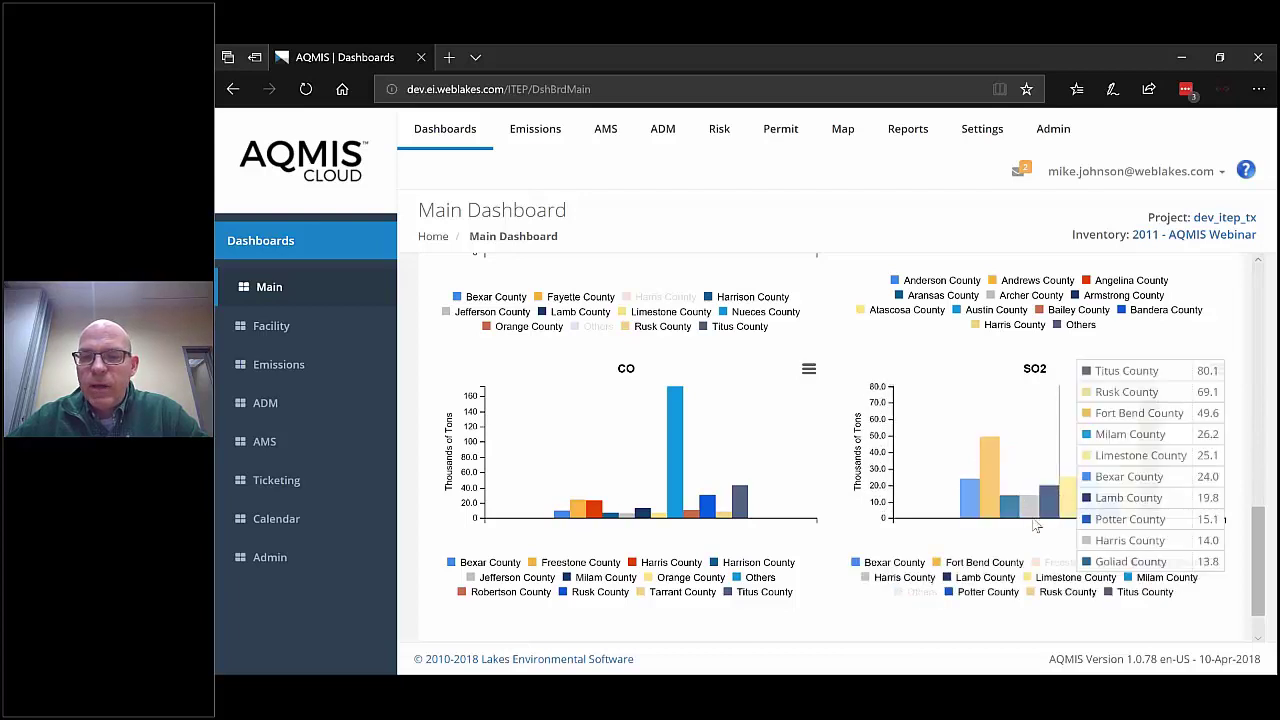
Open the Facility Dashboard and examine the Clean Harbors Deer Park facility's location map, pollutants, release points and classification codes.
left_click_drag(1262, 535, 1261, 352)
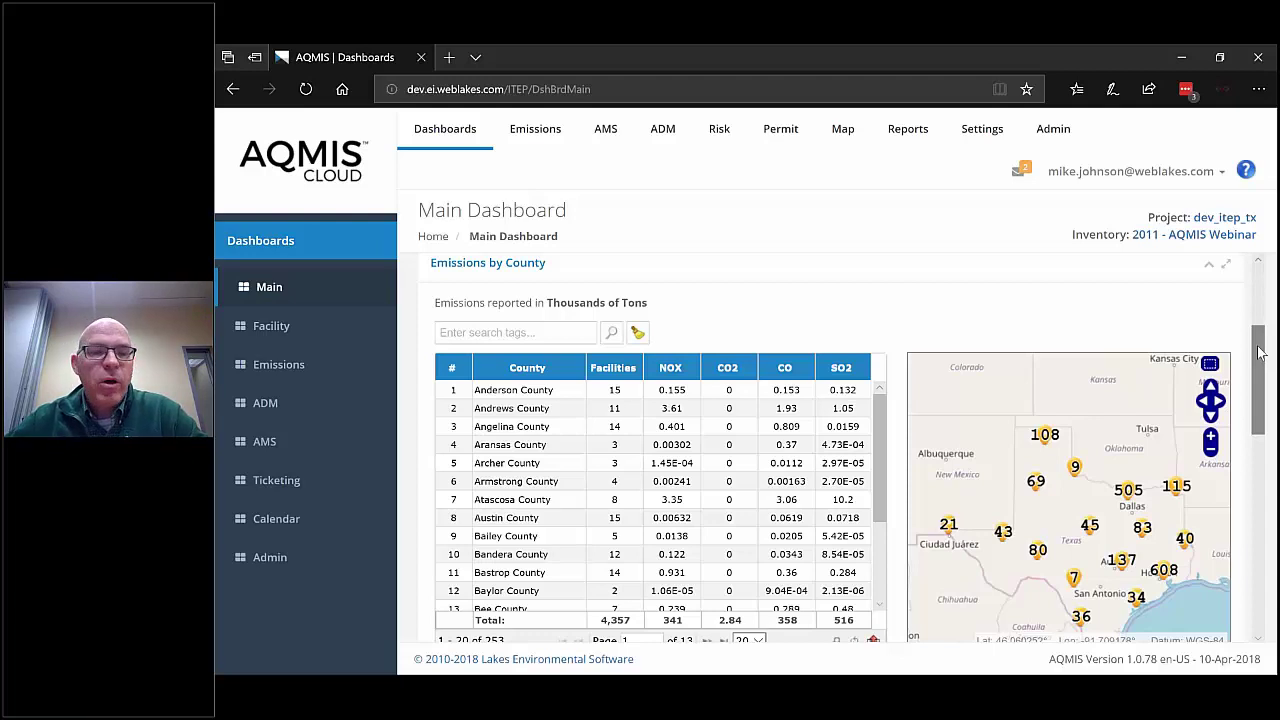
left_click(267, 338)
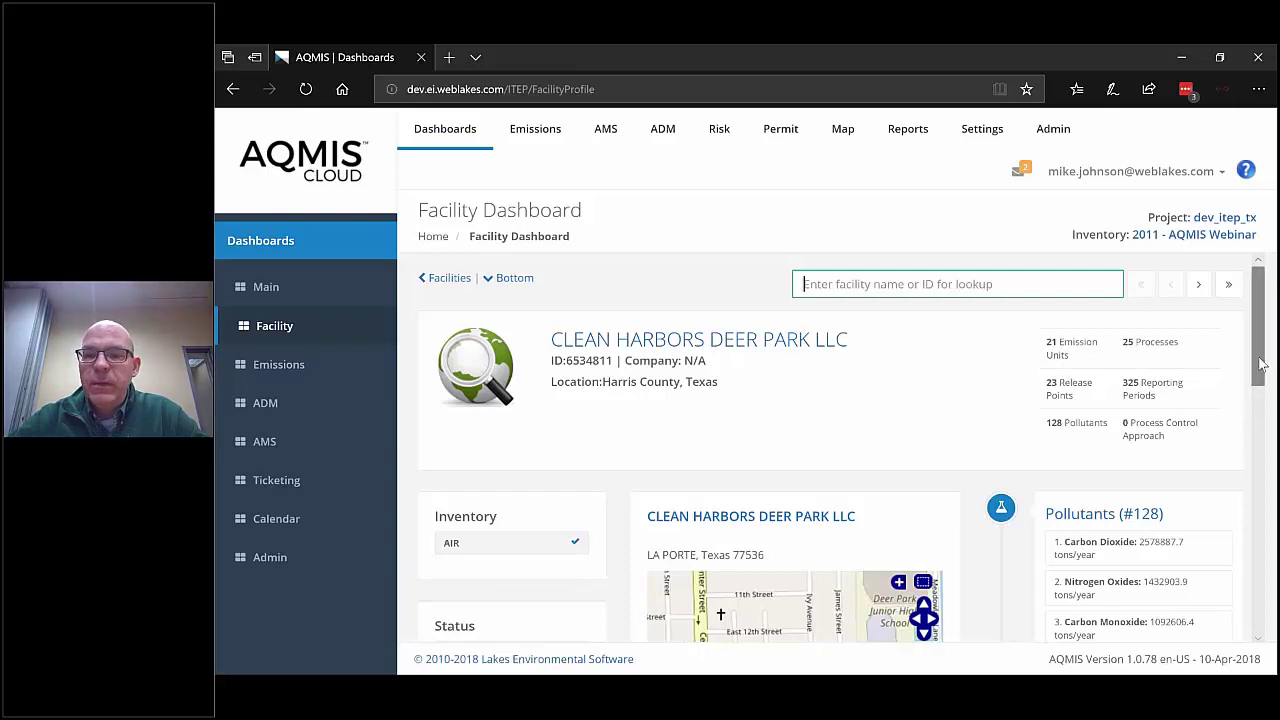
scroll(1014, 374, "down", 1)
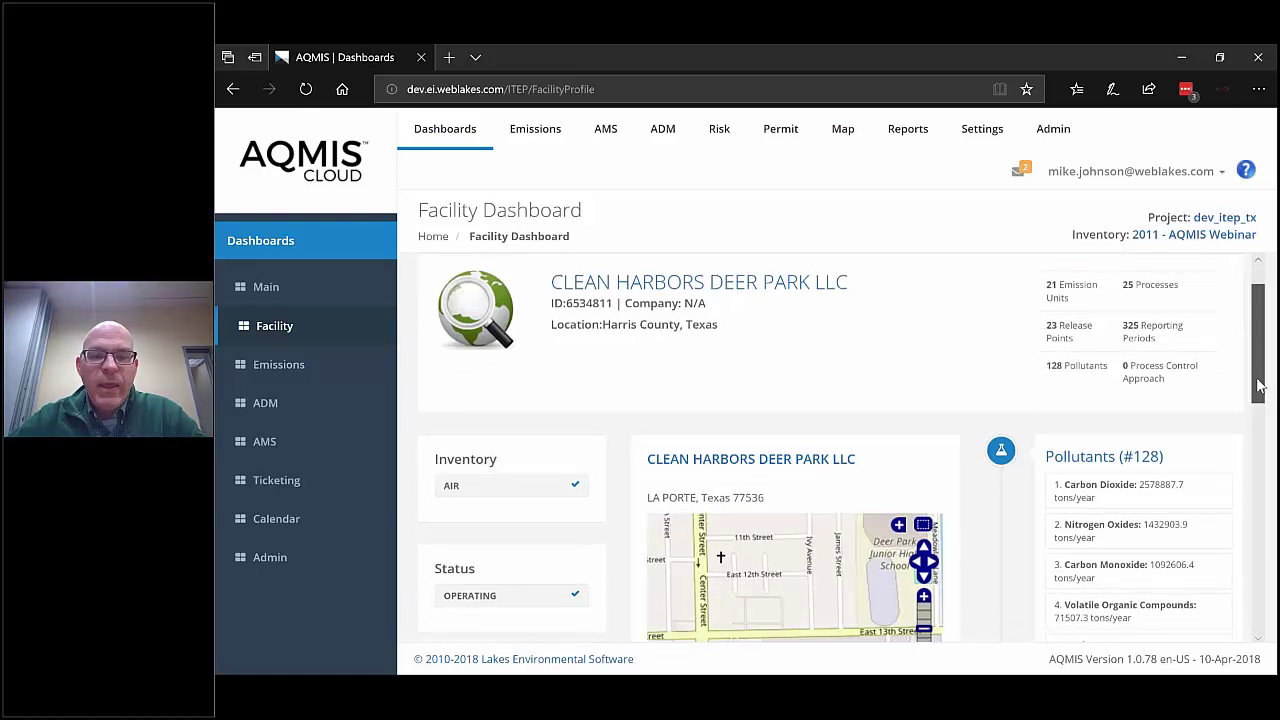
left_click_drag(1258, 387, 1236, 462)
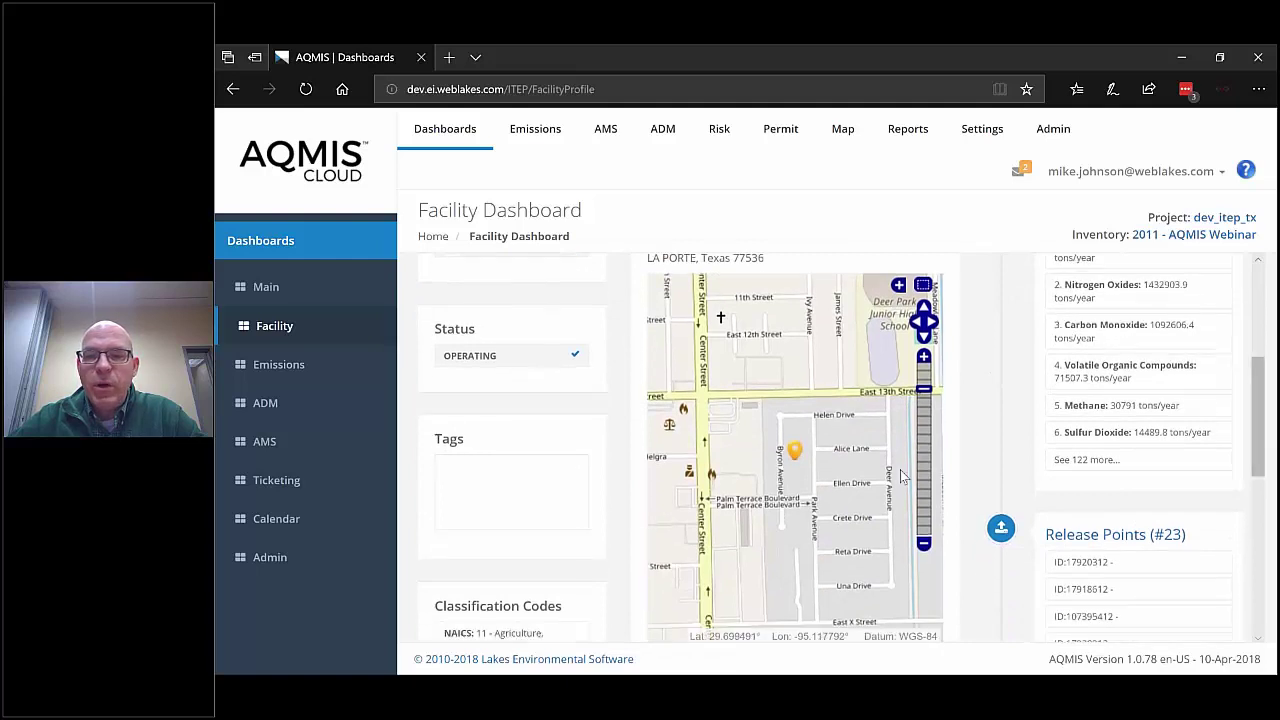
left_click(923, 547)
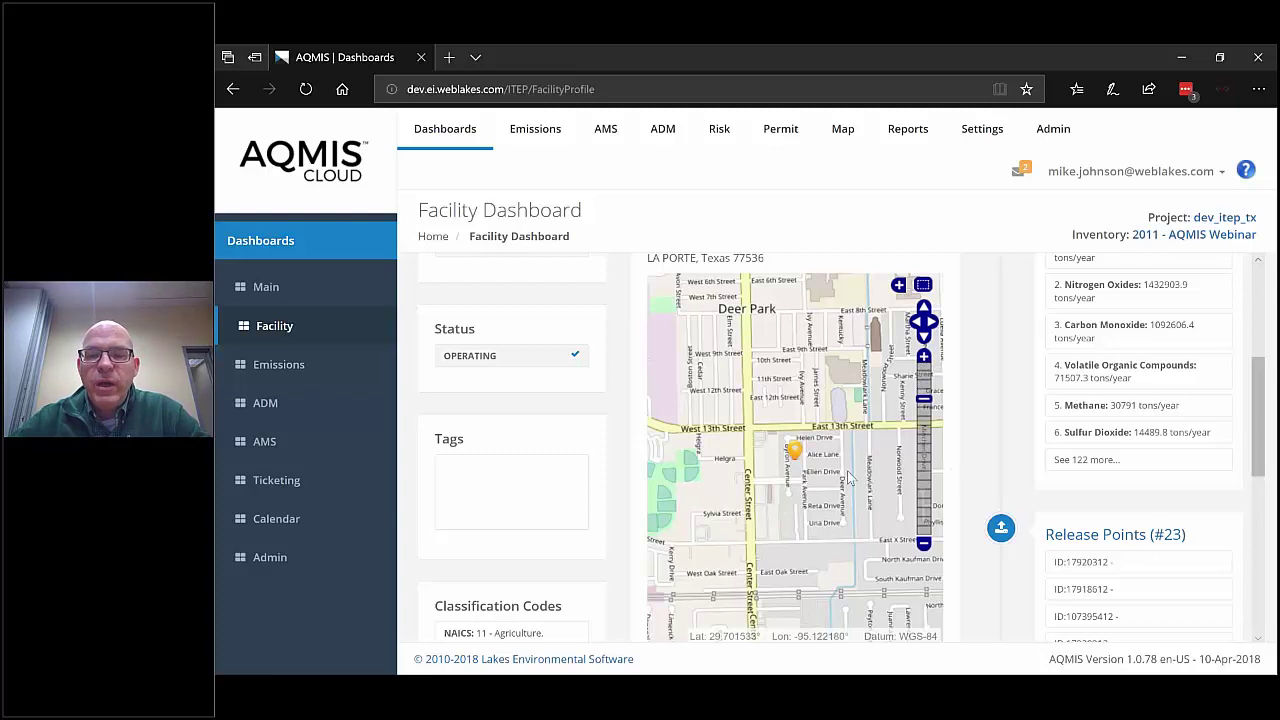
left_click(925, 359)
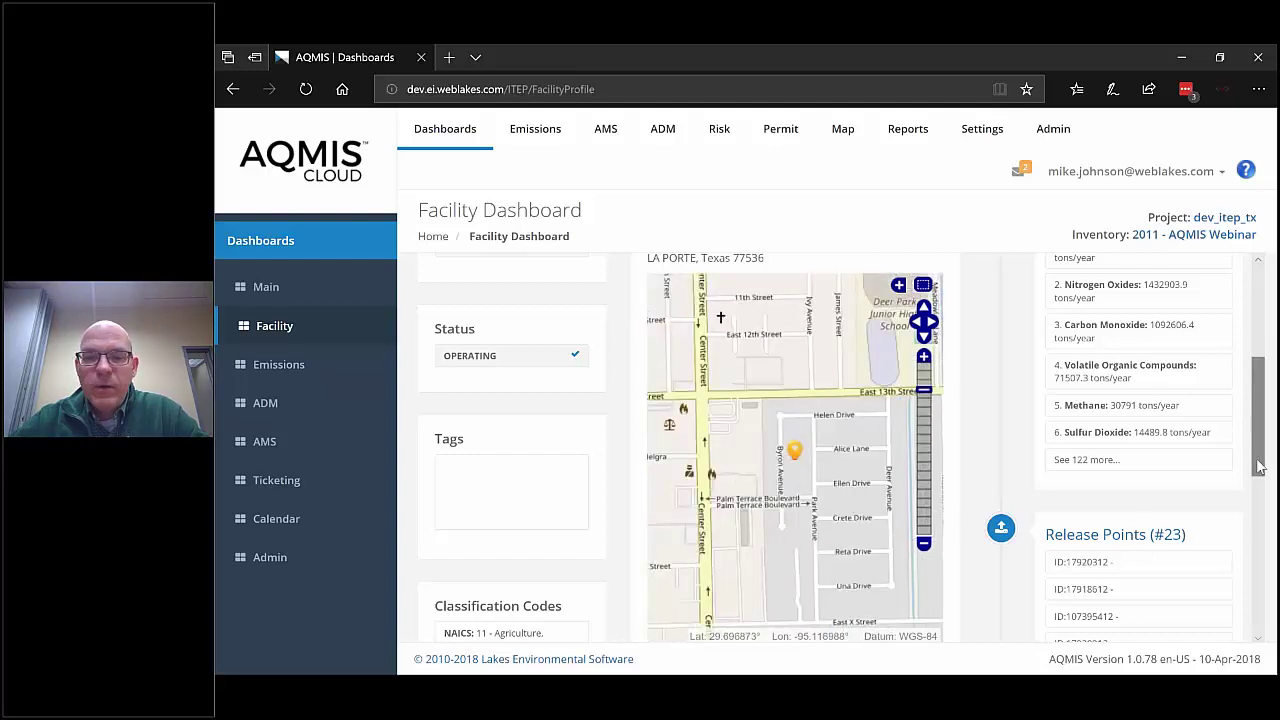
left_click_drag(1262, 460, 1260, 518)
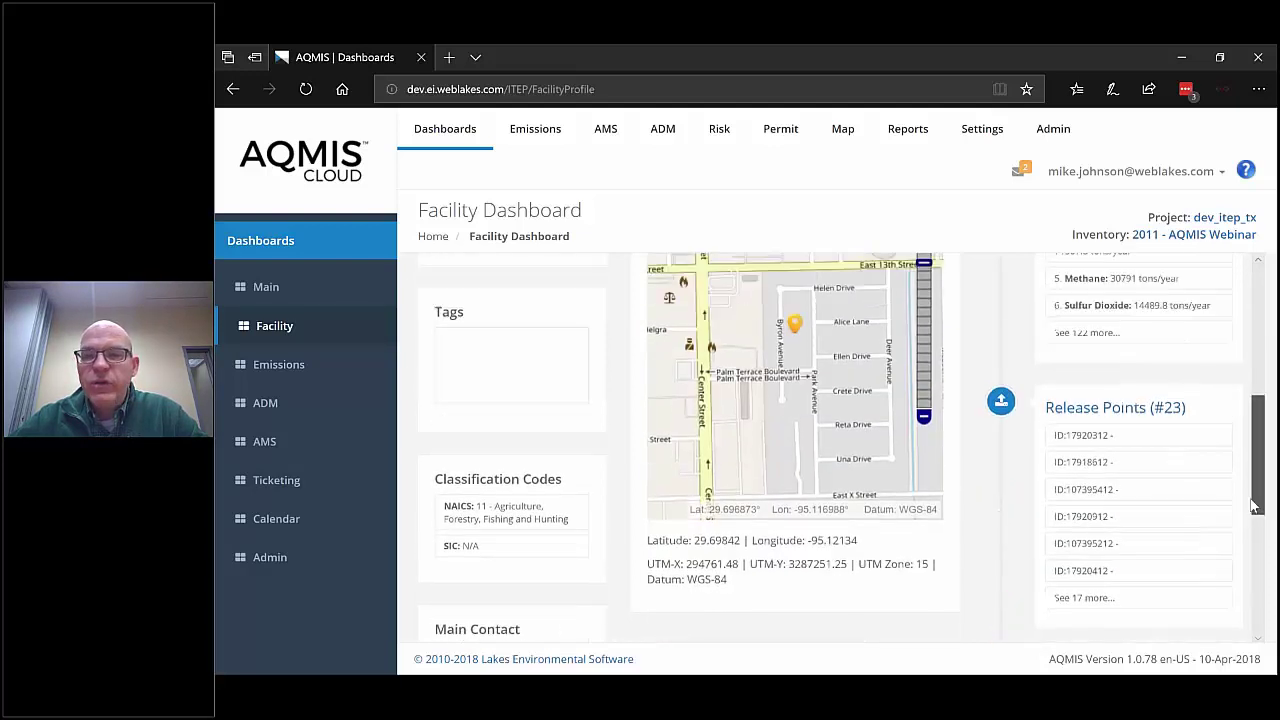
scroll(1004, 521, "up", 3)
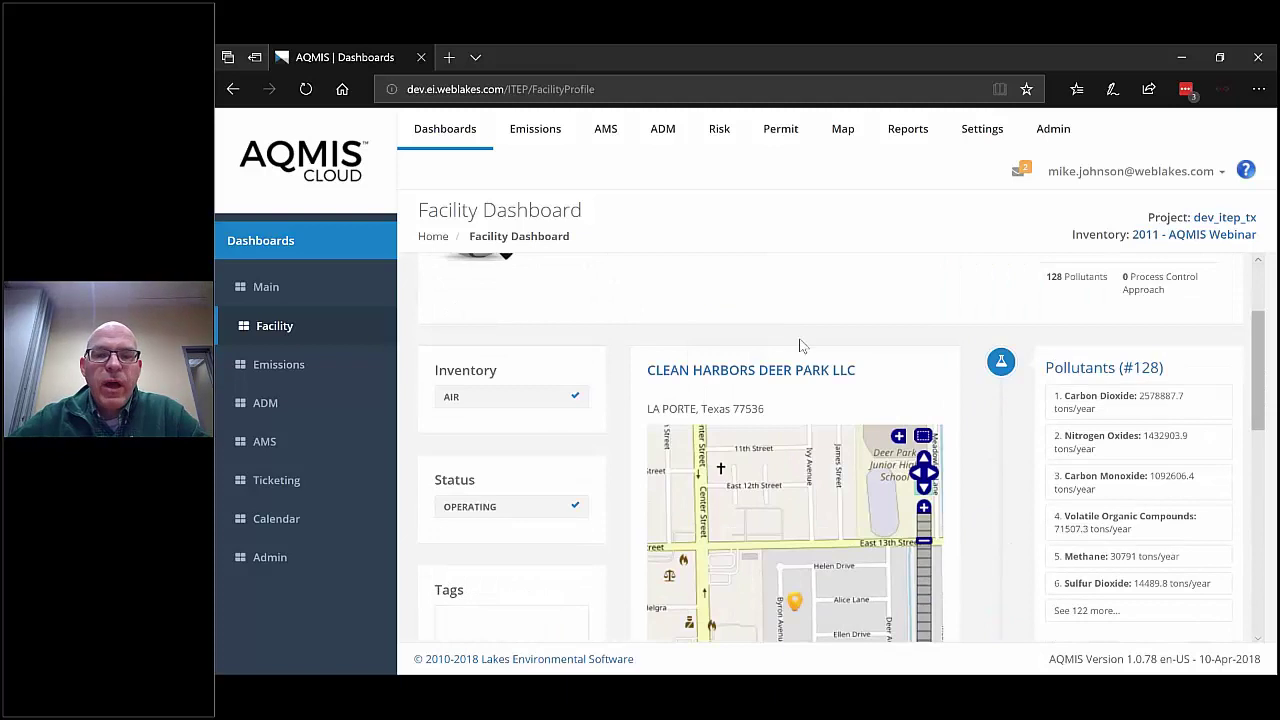
Look through the Emissions module's Calculators, Storage Tanks and EIS CERS Tools sections.
left_click(554, 140)
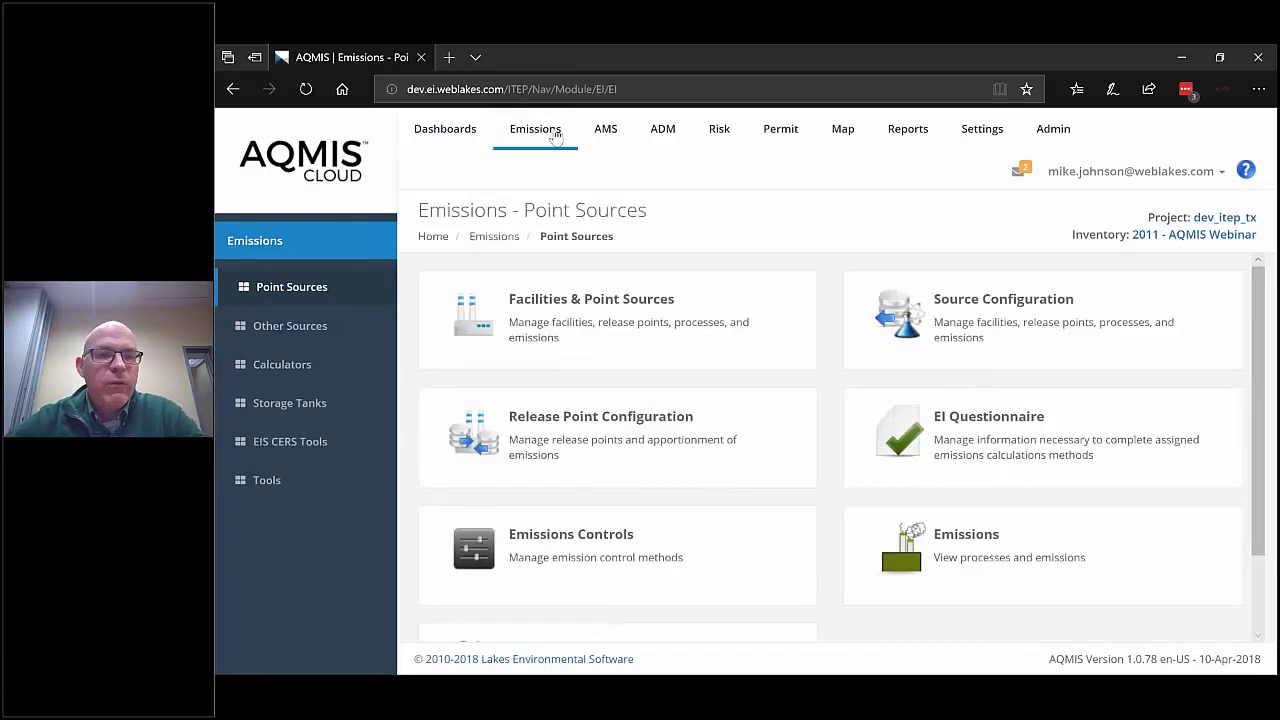
left_click(290, 368)
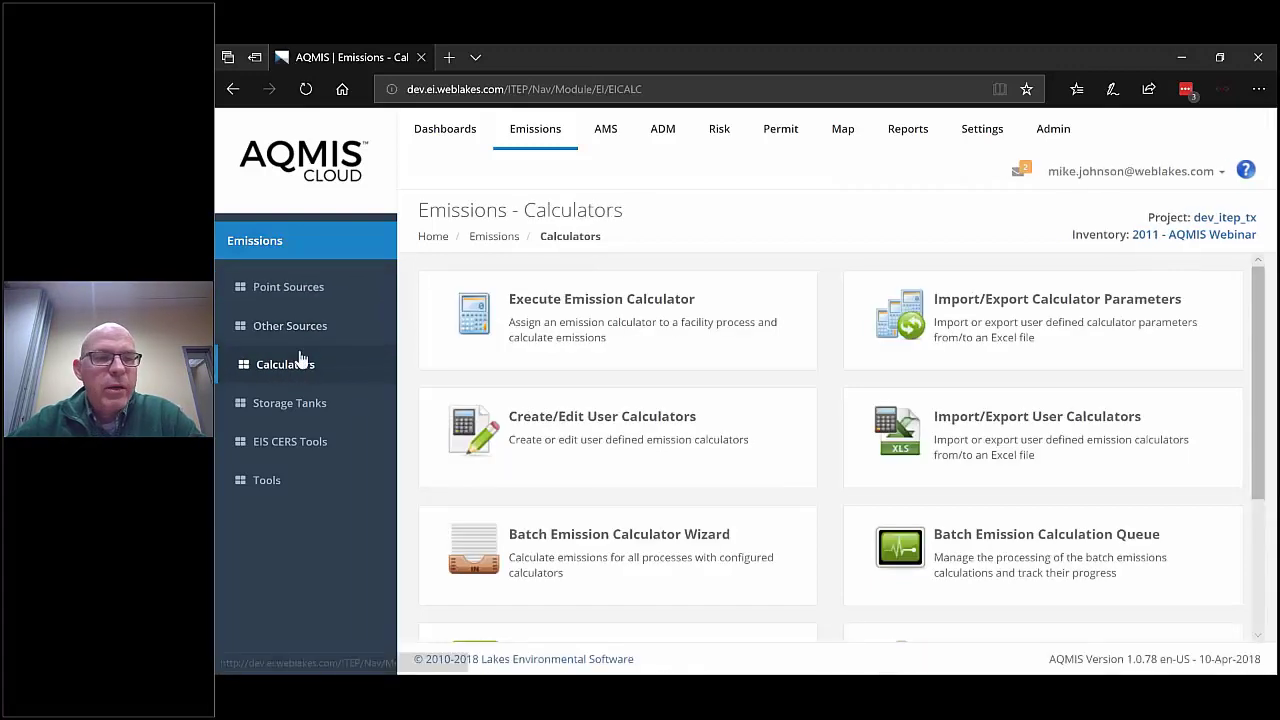
left_click(318, 410)
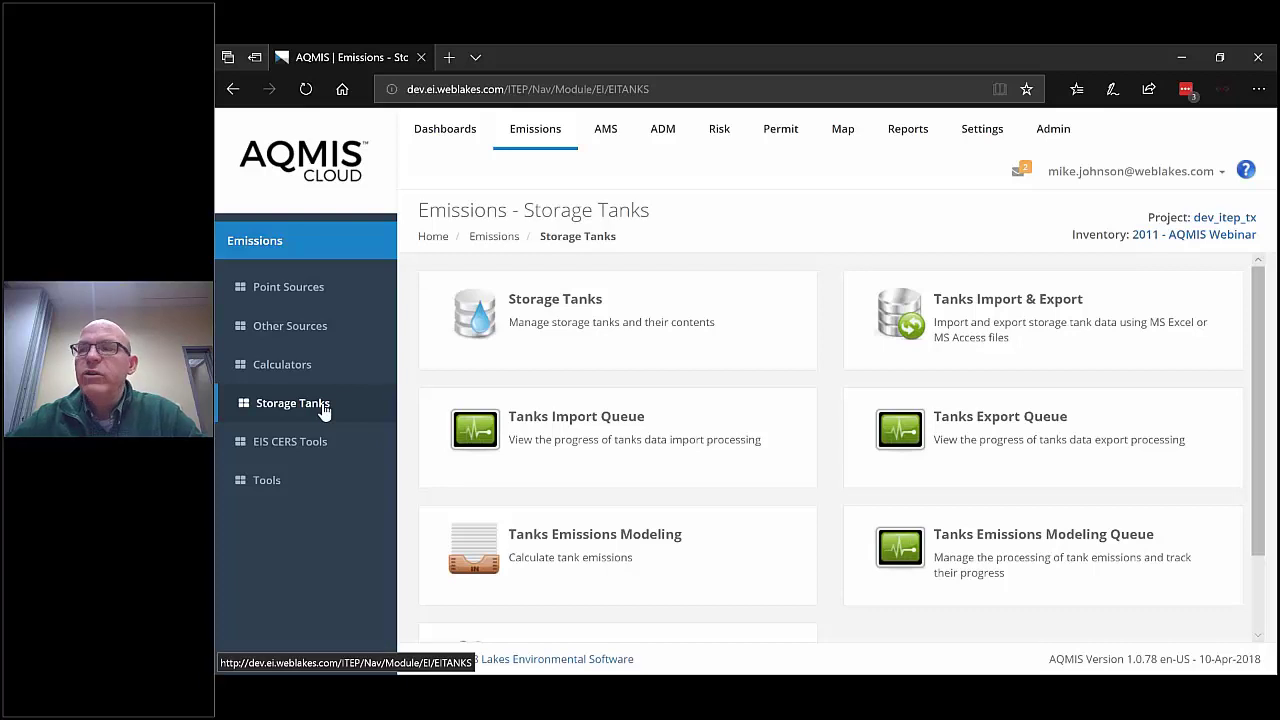
left_click(290, 441)
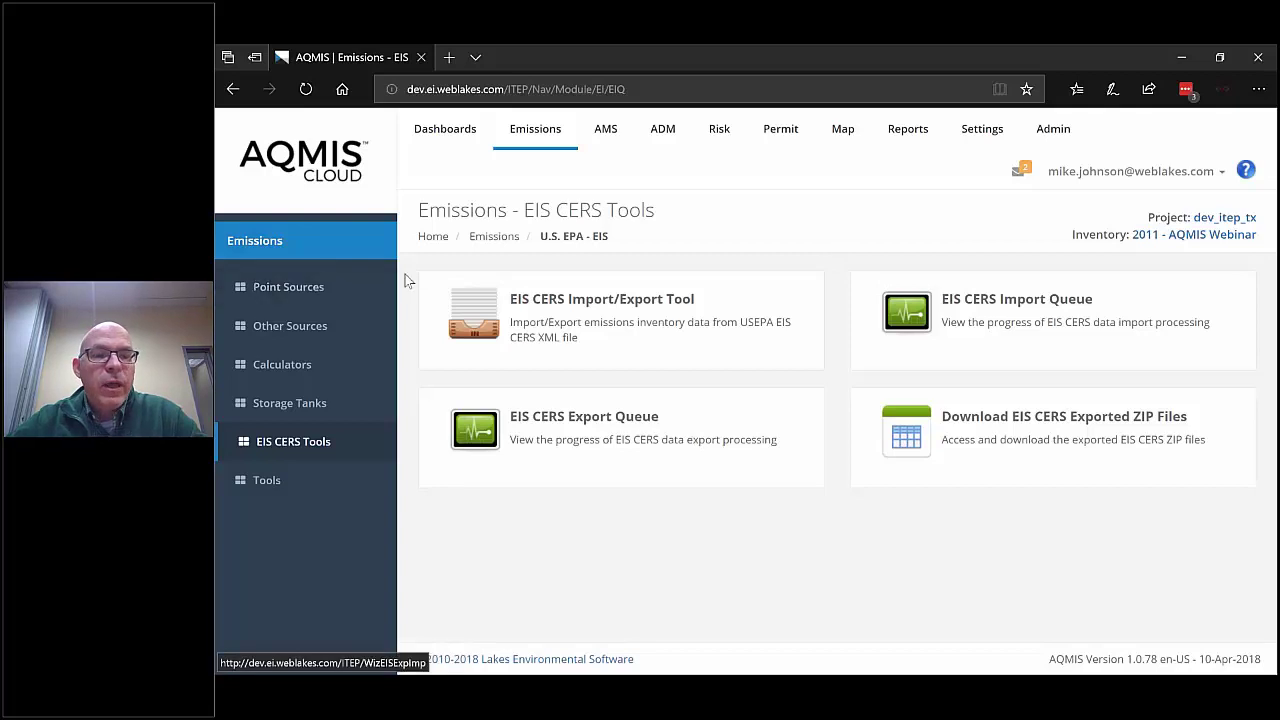
Open Source Configuration for the point sources and examine the Natural Gas Boiler process, including its regulatory, calculator and data request details.
left_click(289, 290)
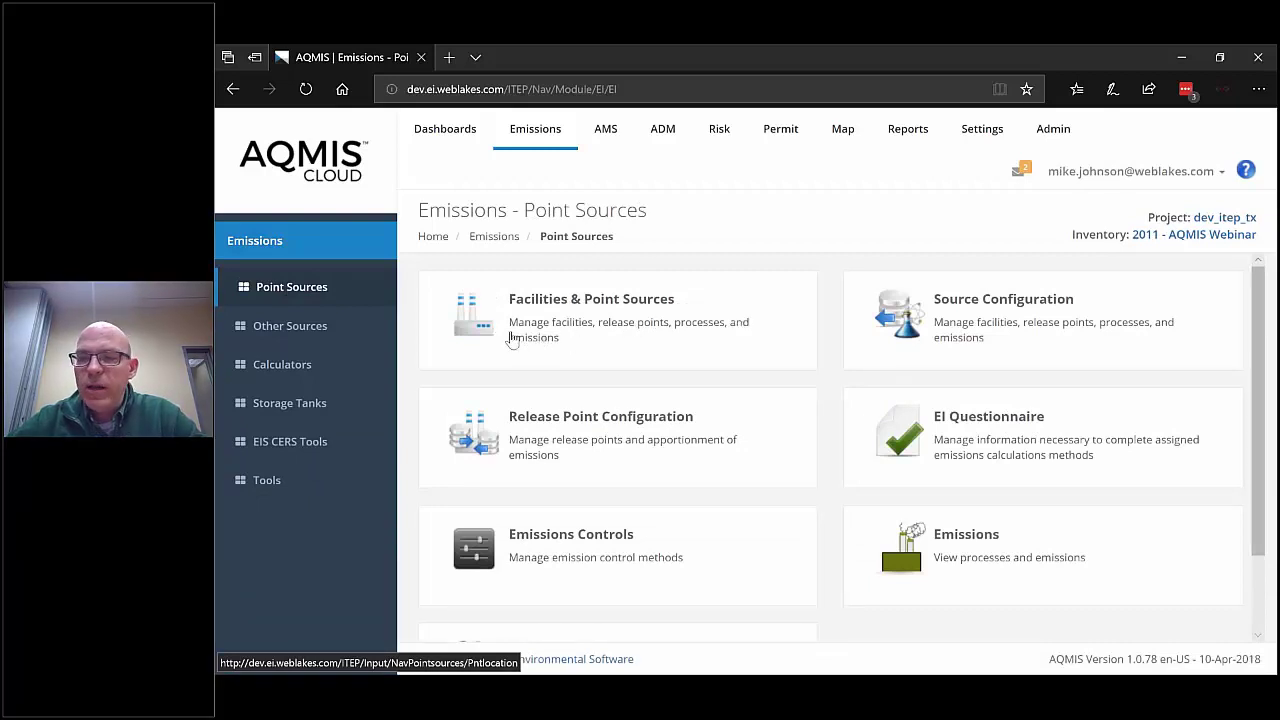
left_click(985, 305)
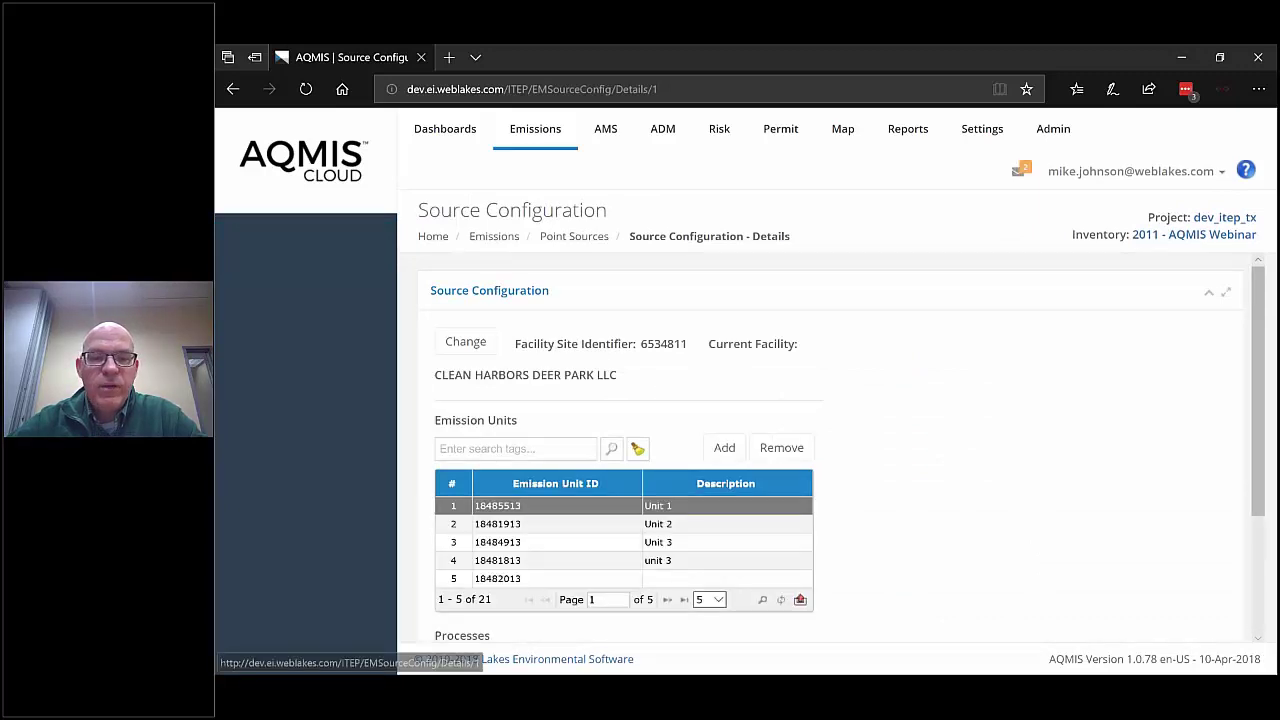
left_click_drag(1258, 441, 1258, 562)
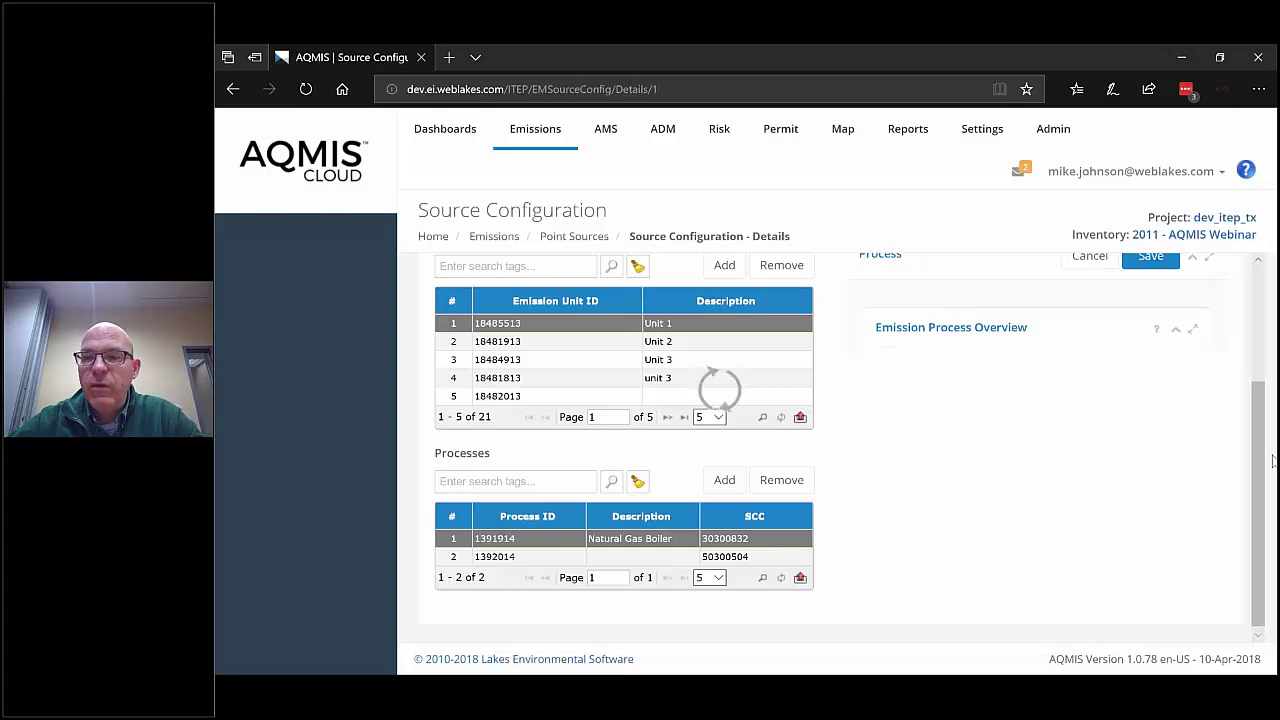
scroll(1262, 456, "down", 5)
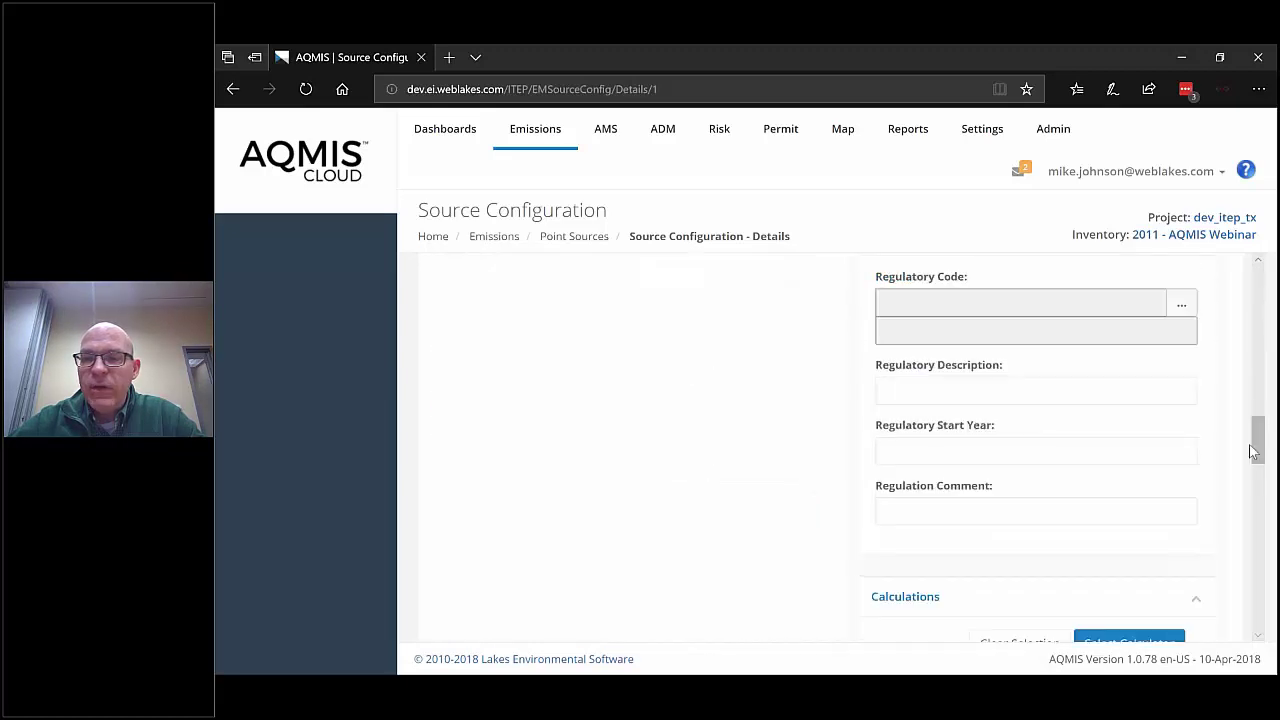
scroll(1250, 452, "down", 5)
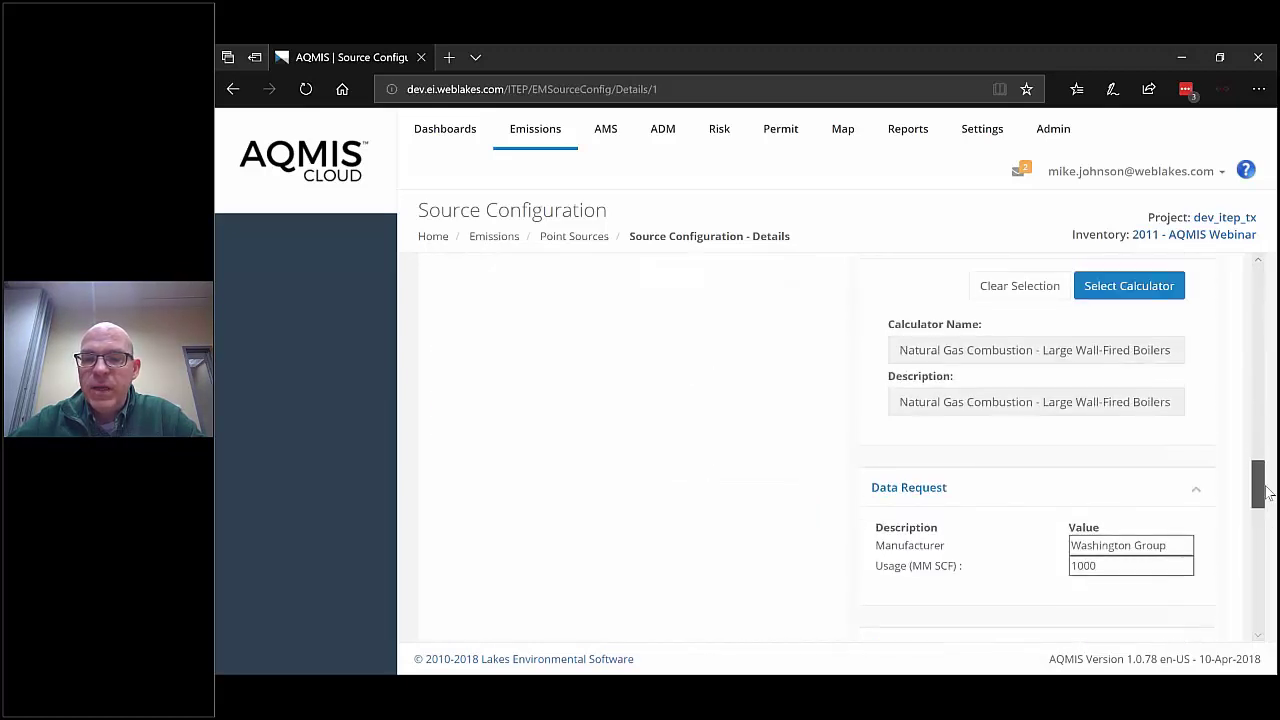
scroll(1265, 490, "up", 10)
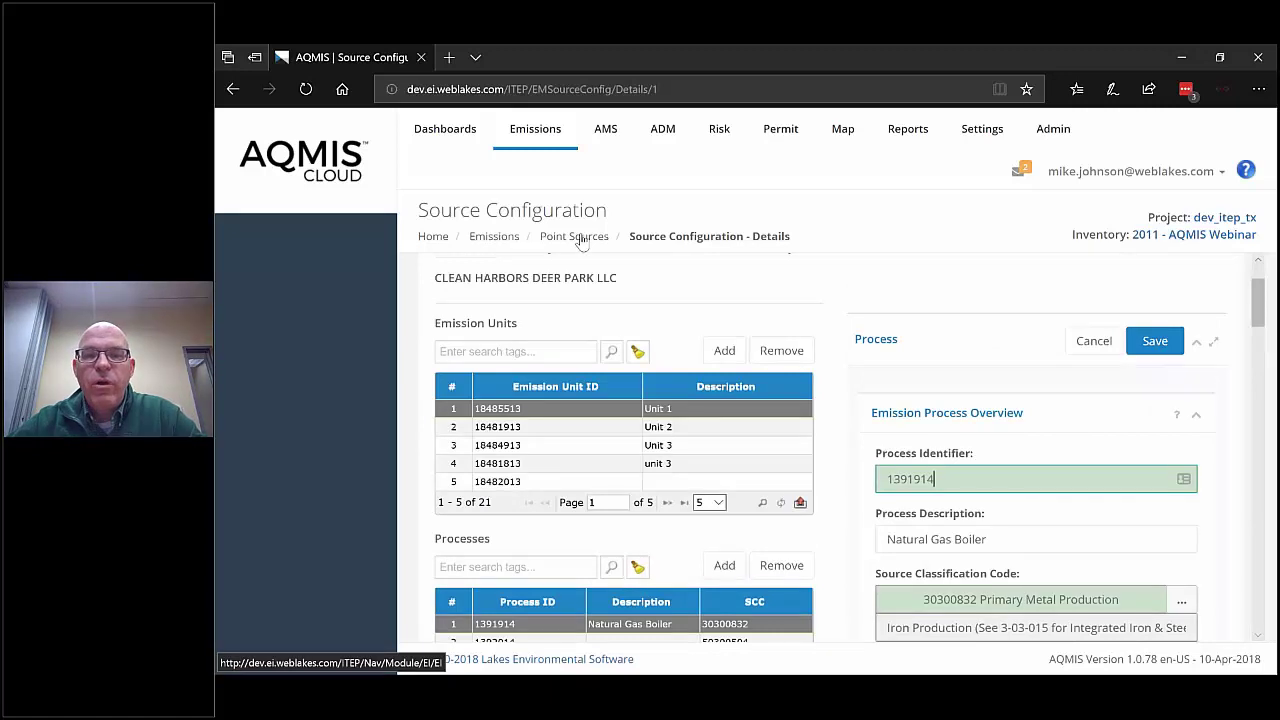
Open Release Point Configuration for the point sources and view the first release point's information, stack parameters and apportionment.
left_click(581, 241)
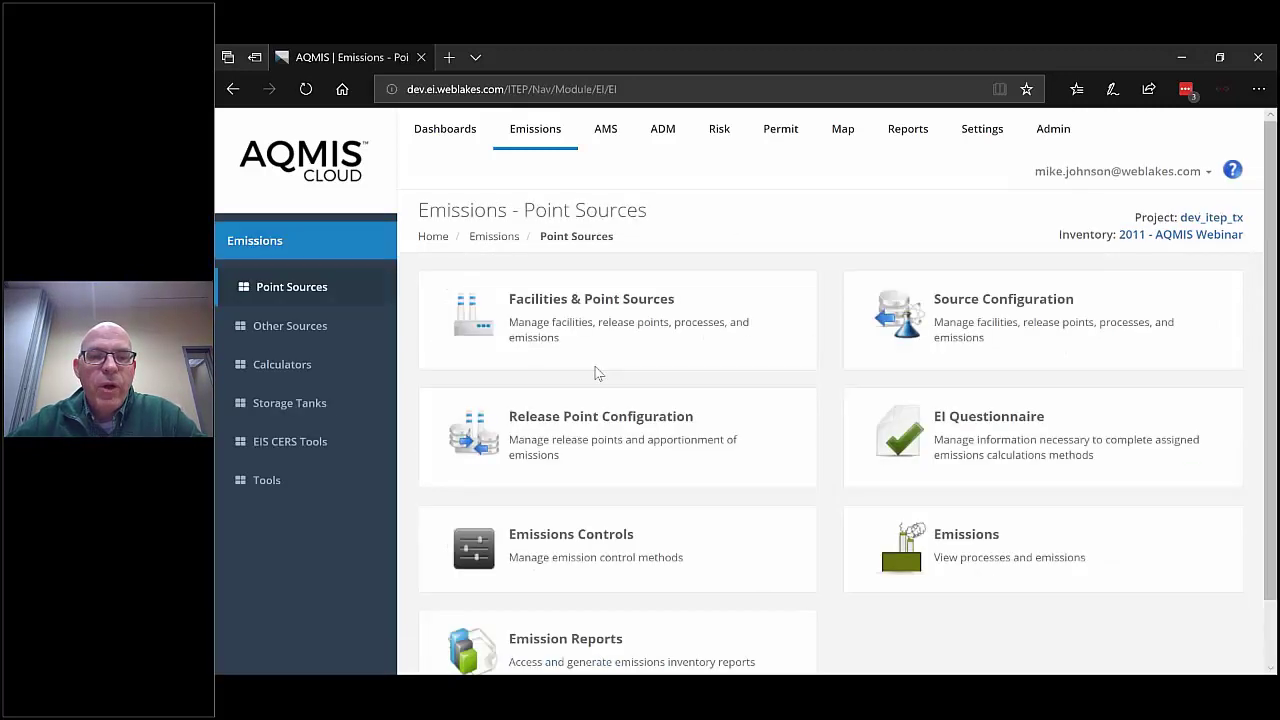
left_click(589, 425)
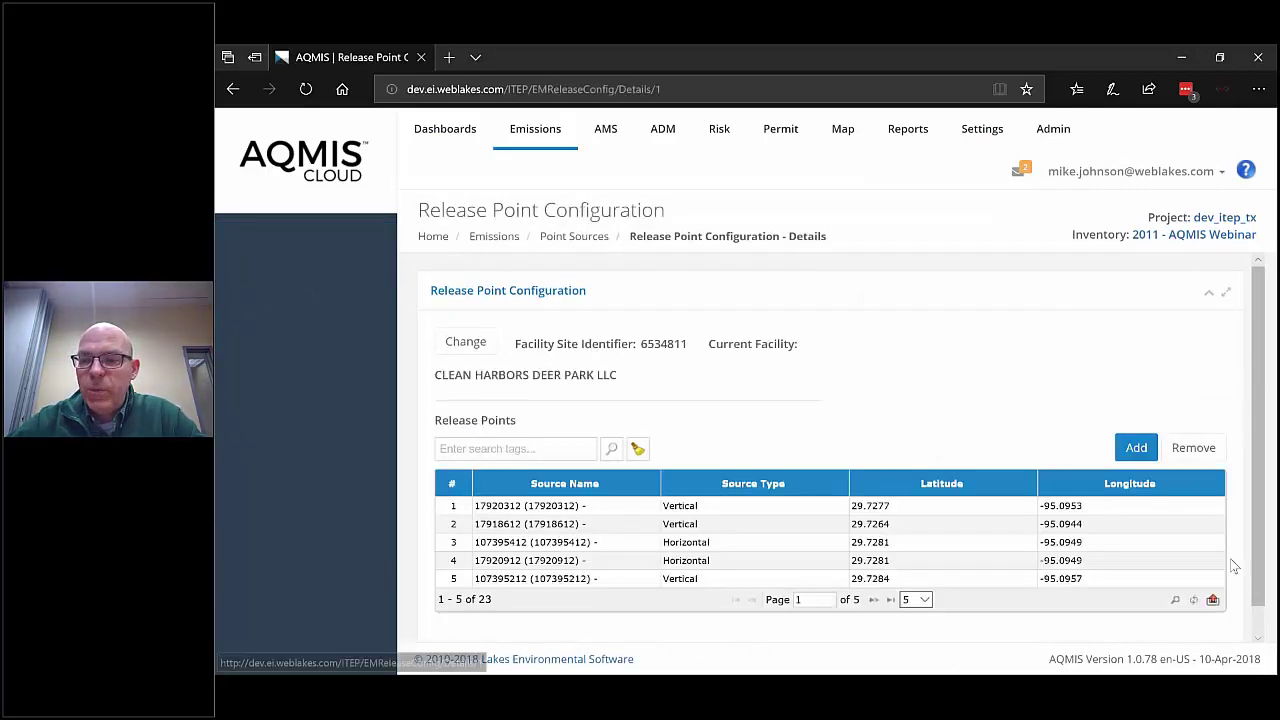
scroll(1257, 551, "down", 1)
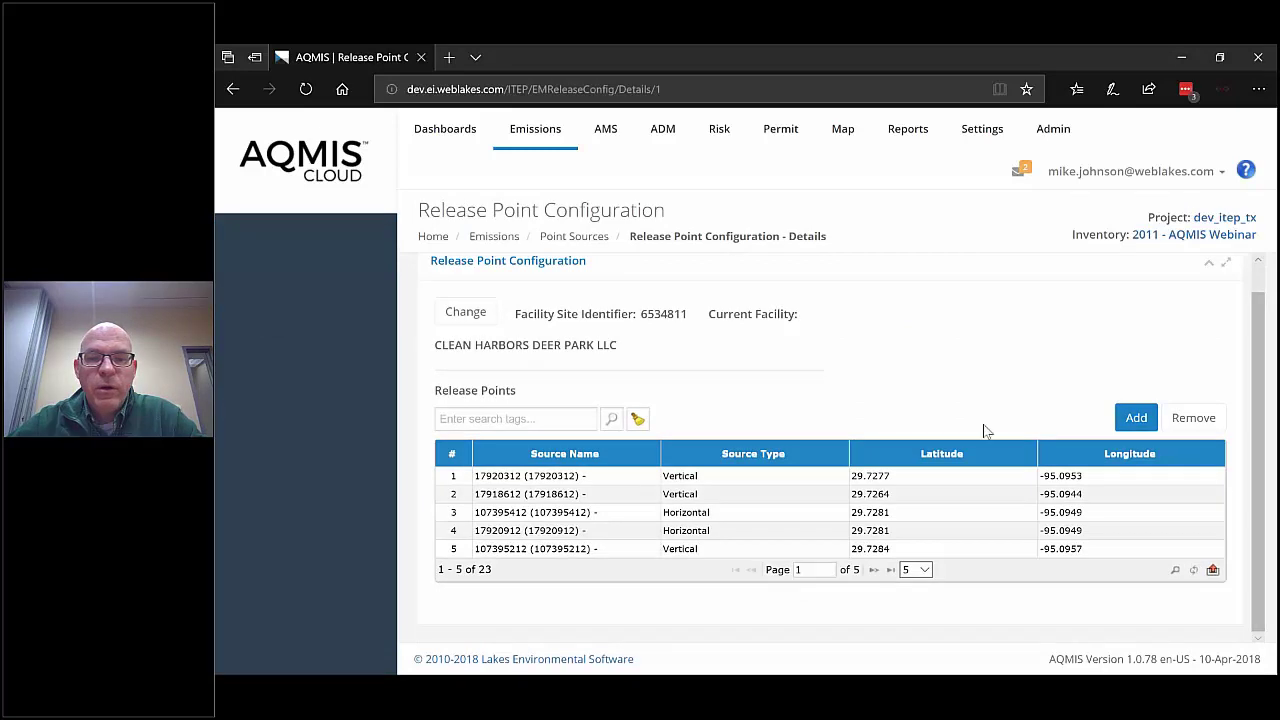
left_click(985, 476)
scroll(1265, 357, "down", 5)
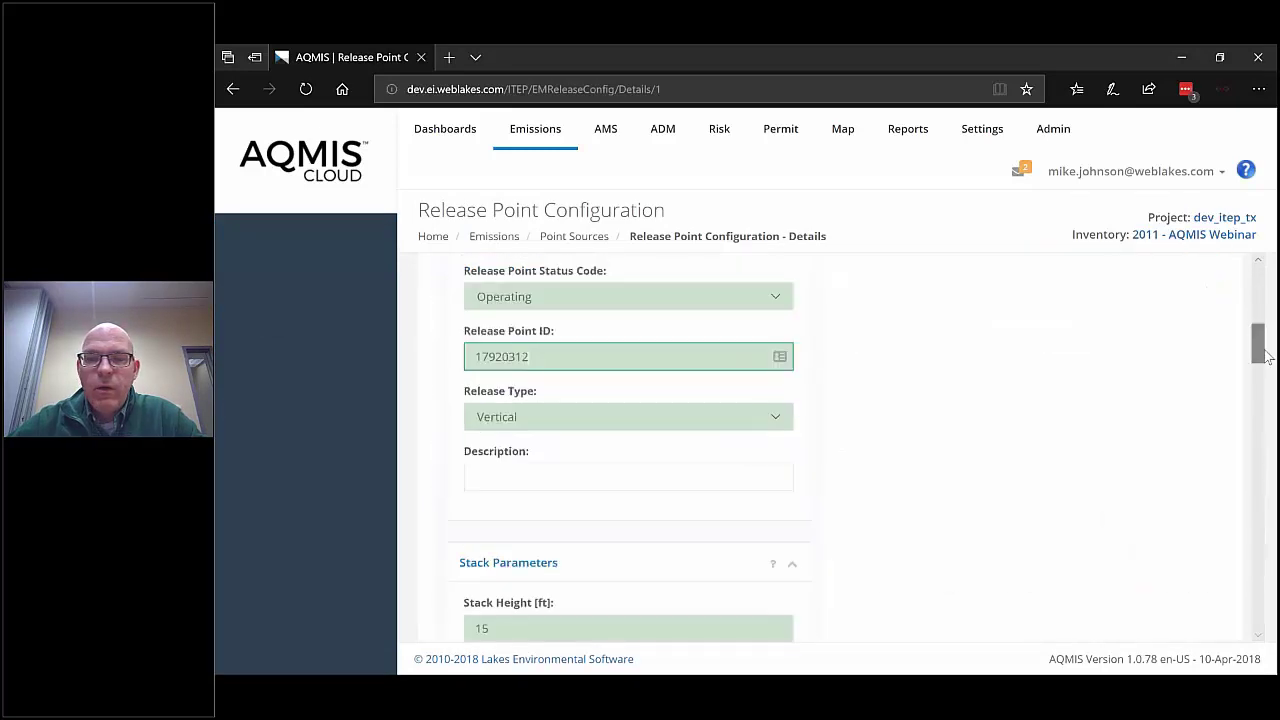
mouse_move(1265, 357)
left_mouse_down()
mouse_move(1262, 330)
mouse_move(1260, 346)
left_mouse_up()
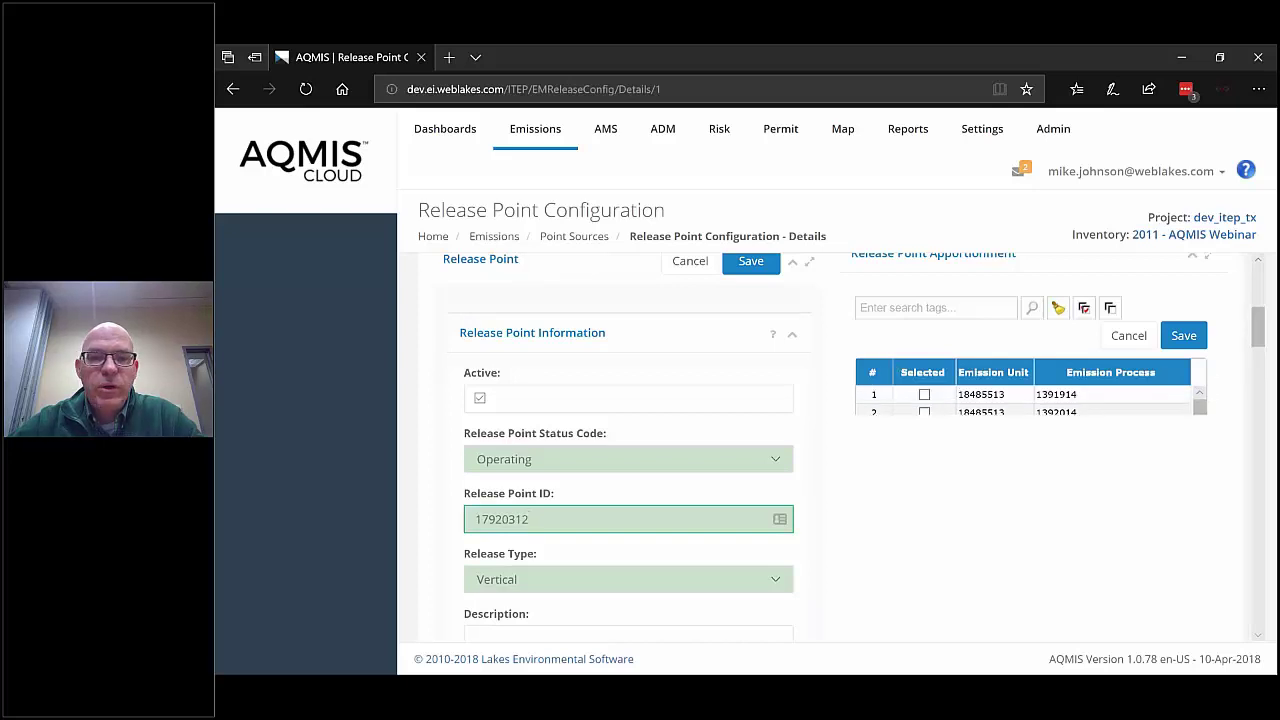
View the release point's map with the Lakes - Satellite - World base layer and restore the OpenStreetMap layer.
left_click_drag(1259, 330, 1211, 488)
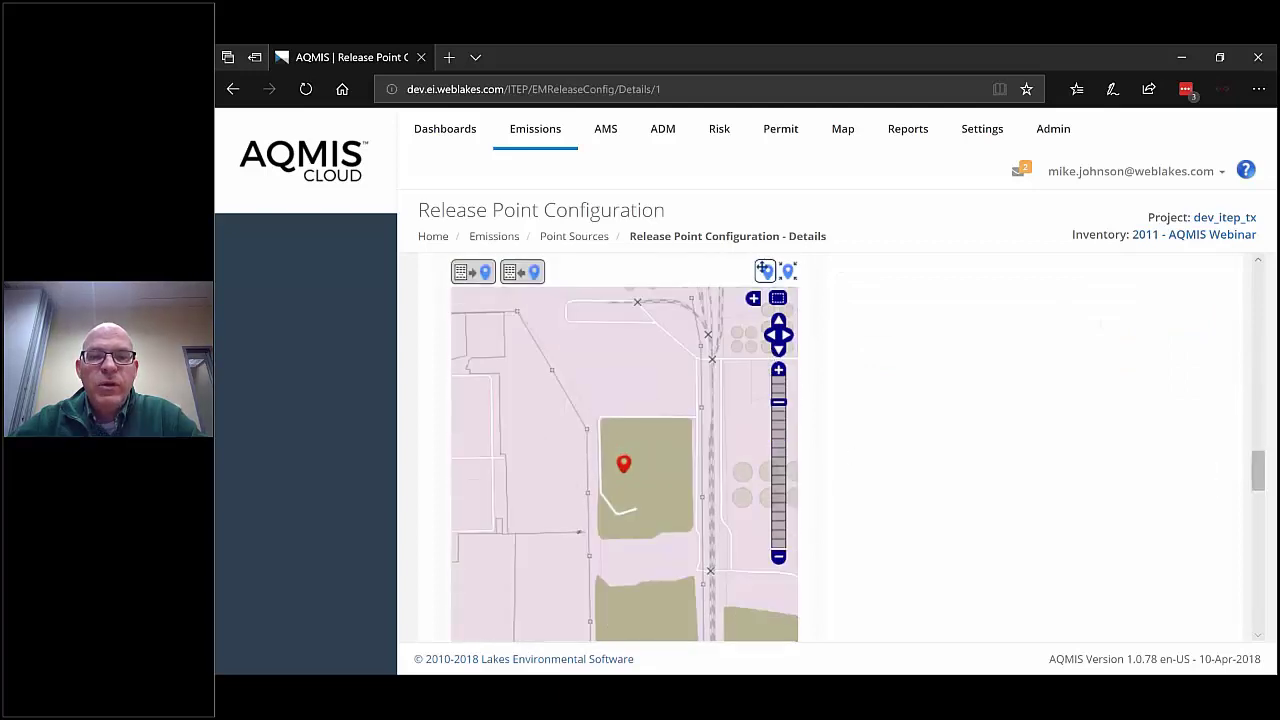
left_click(753, 299)
left_click(754, 300)
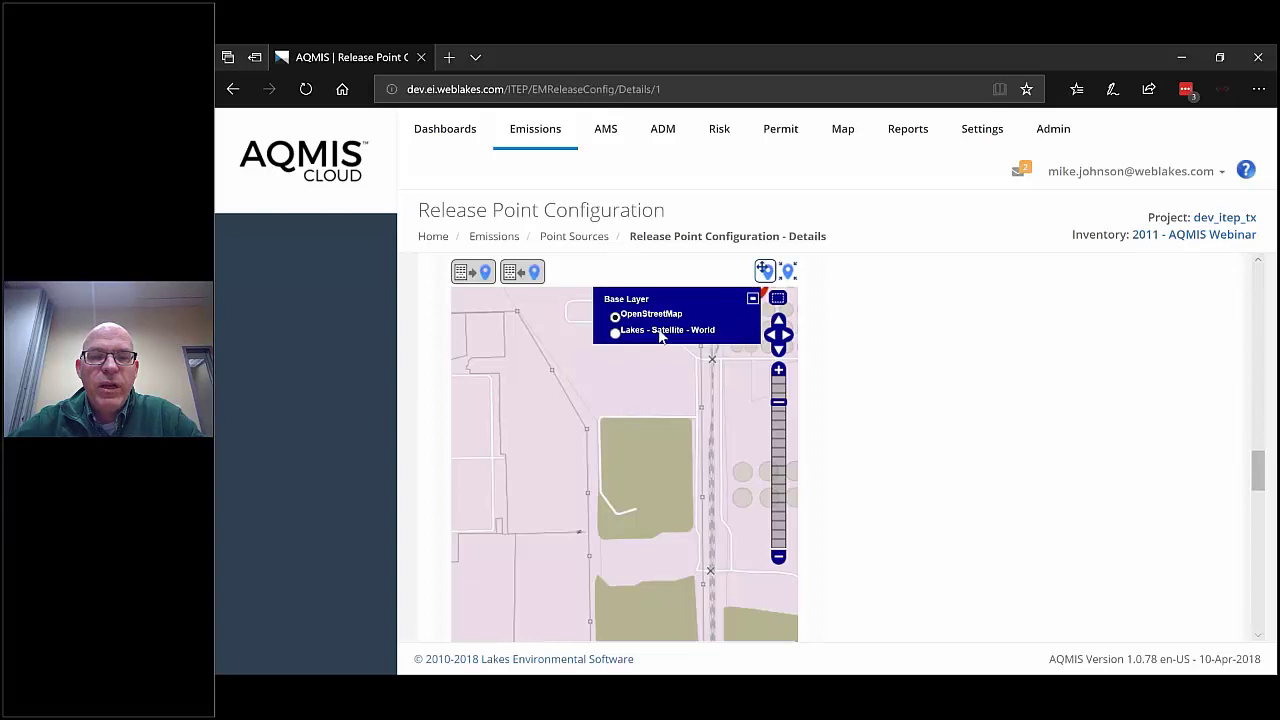
left_click(655, 331)
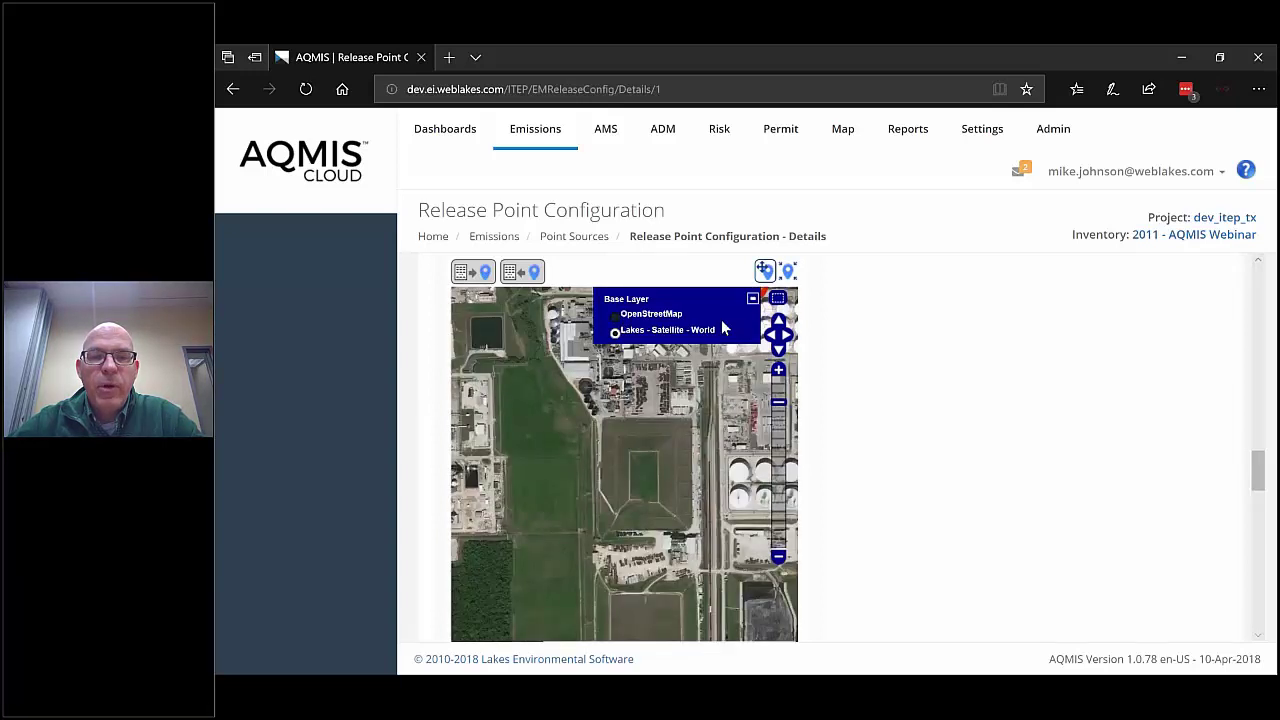
left_click(615, 317)
scroll(1273, 447, "up", 1)
left_click_drag(1273, 447, 1273, 291)
Open the user calculators' Emission Expressions list and search it for "natural gas".
left_click(564, 238)
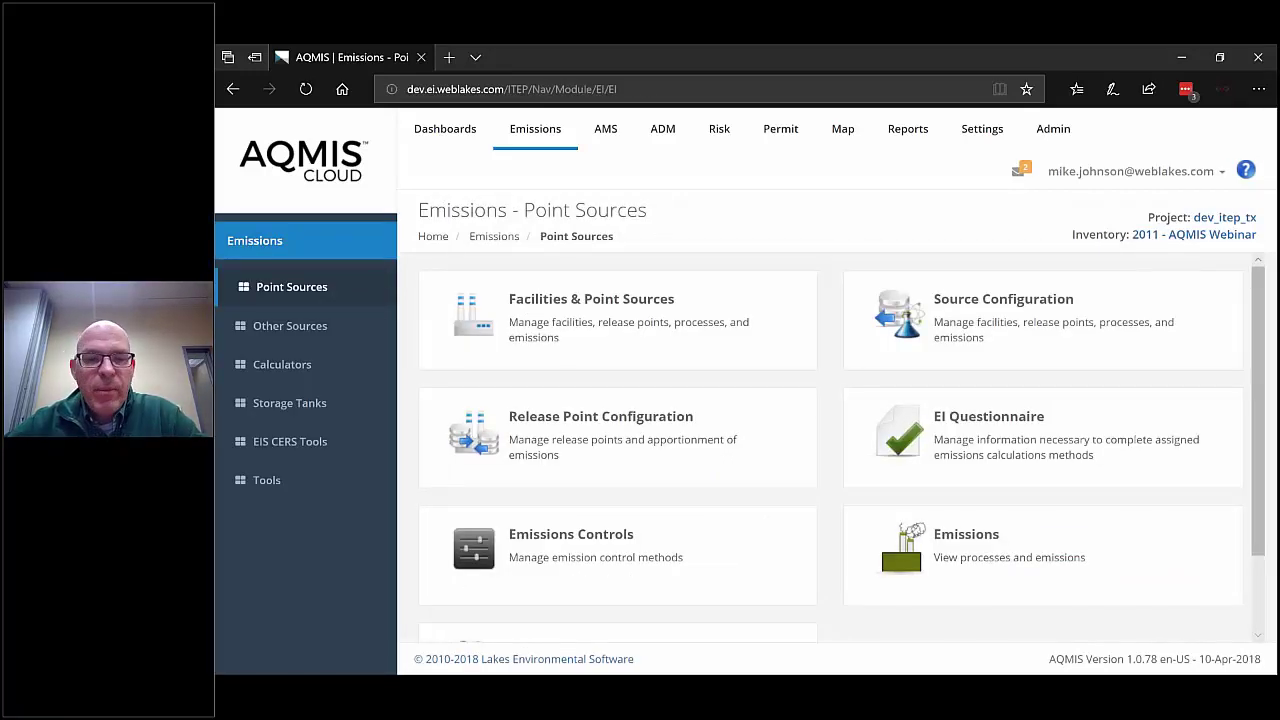
left_click(282, 366)
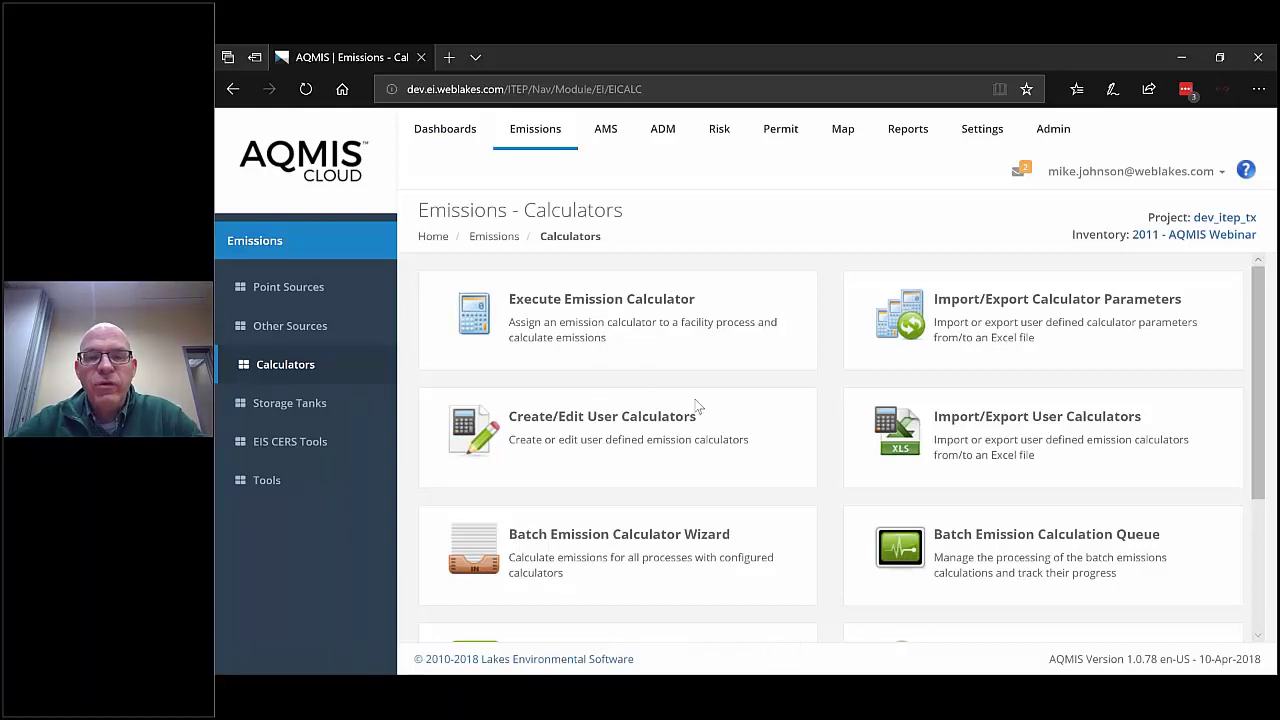
left_click(645, 420)
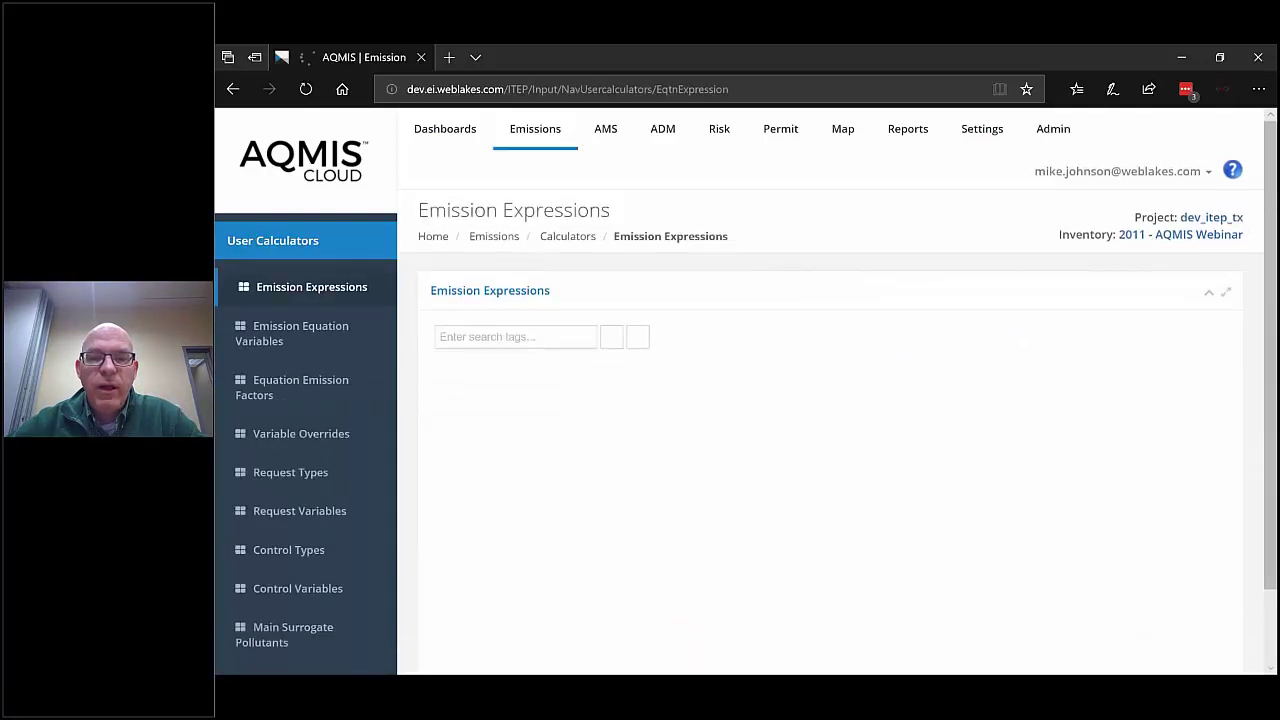
left_click(552, 337)
type("natural ")
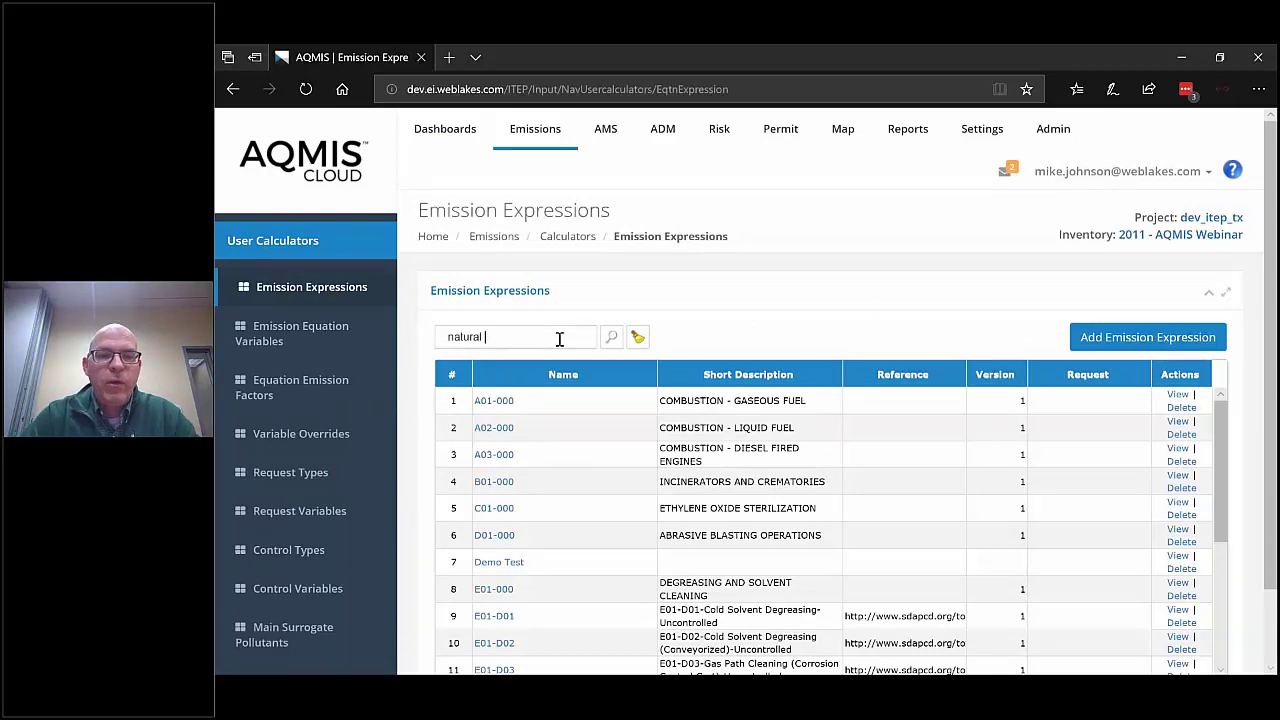
type("gas")
key("Return")
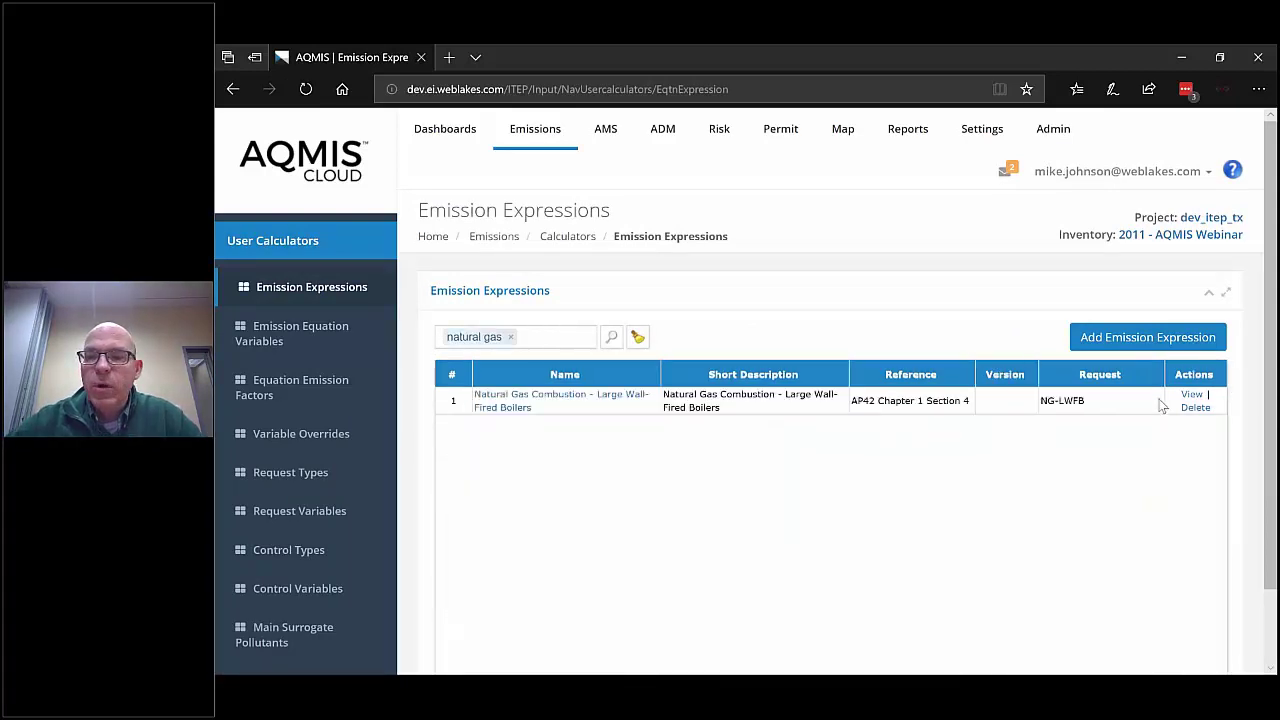
Open the Natural Gas Combustion - Large Wall-Fired Boilers expression and examine its formula, equation variables and emission factors.
left_click(1193, 396)
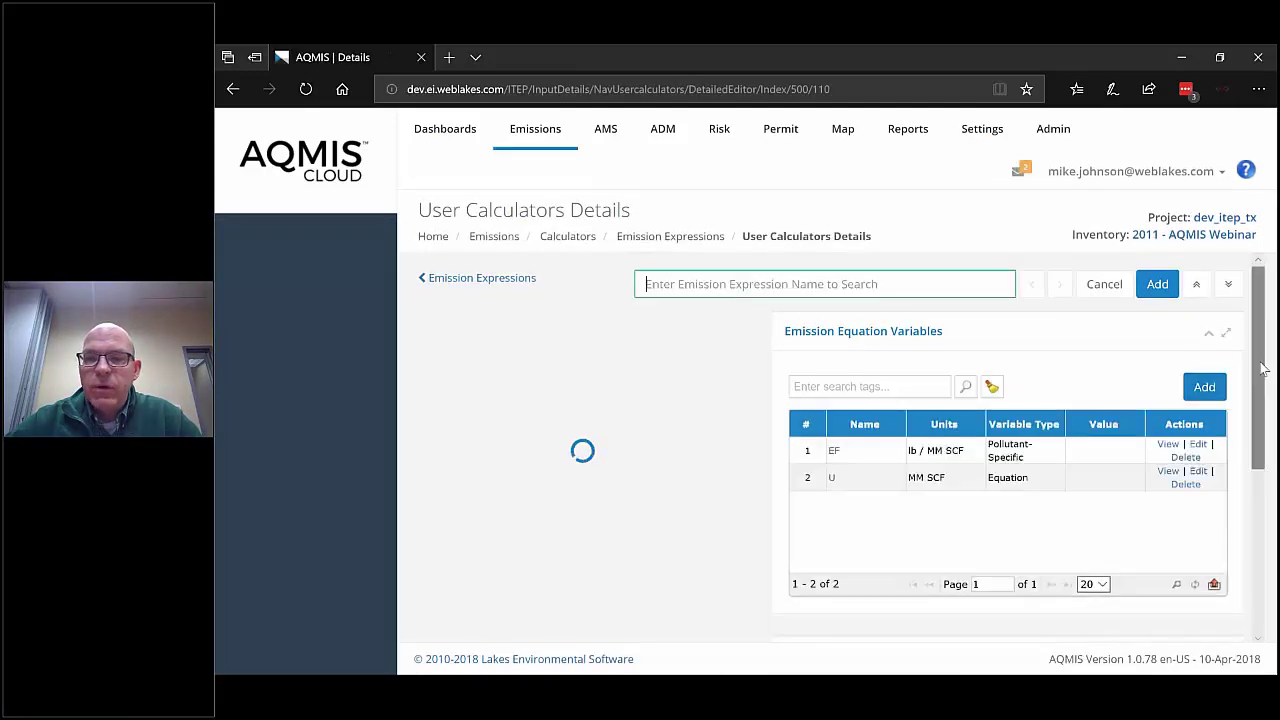
scroll(1262, 370, "down", 1)
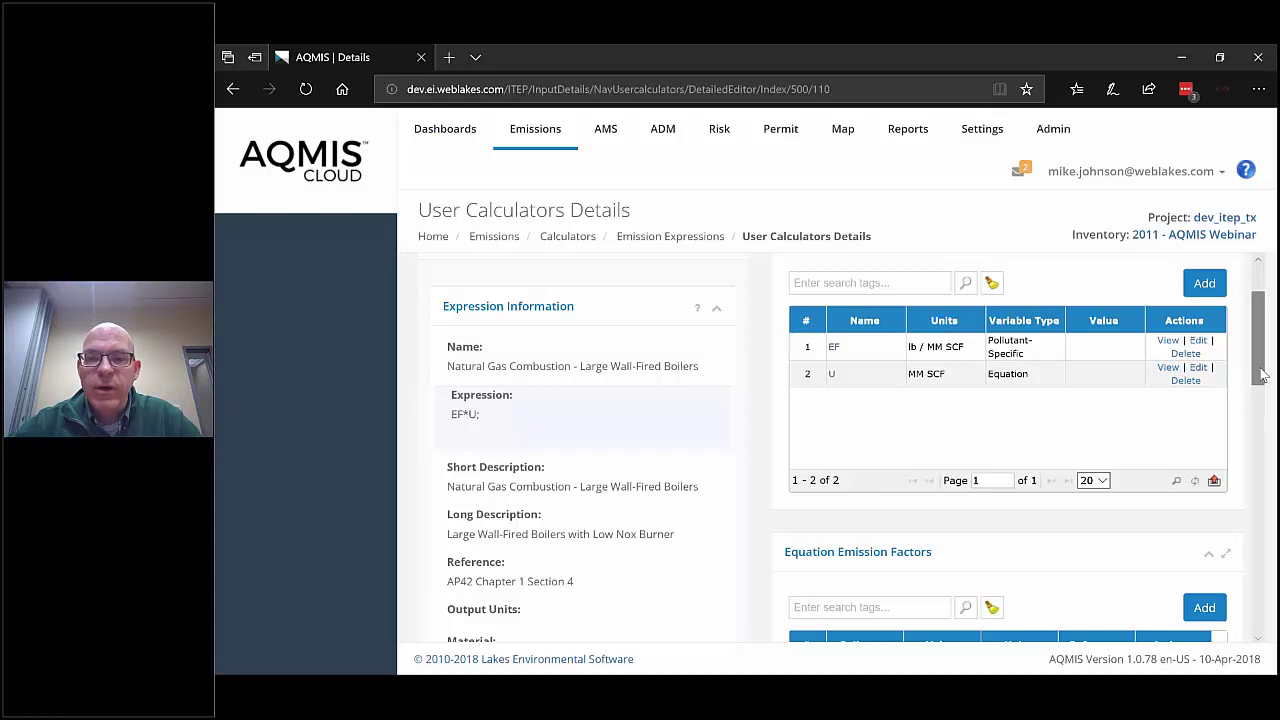
left_click_drag(1263, 374, 1263, 406)
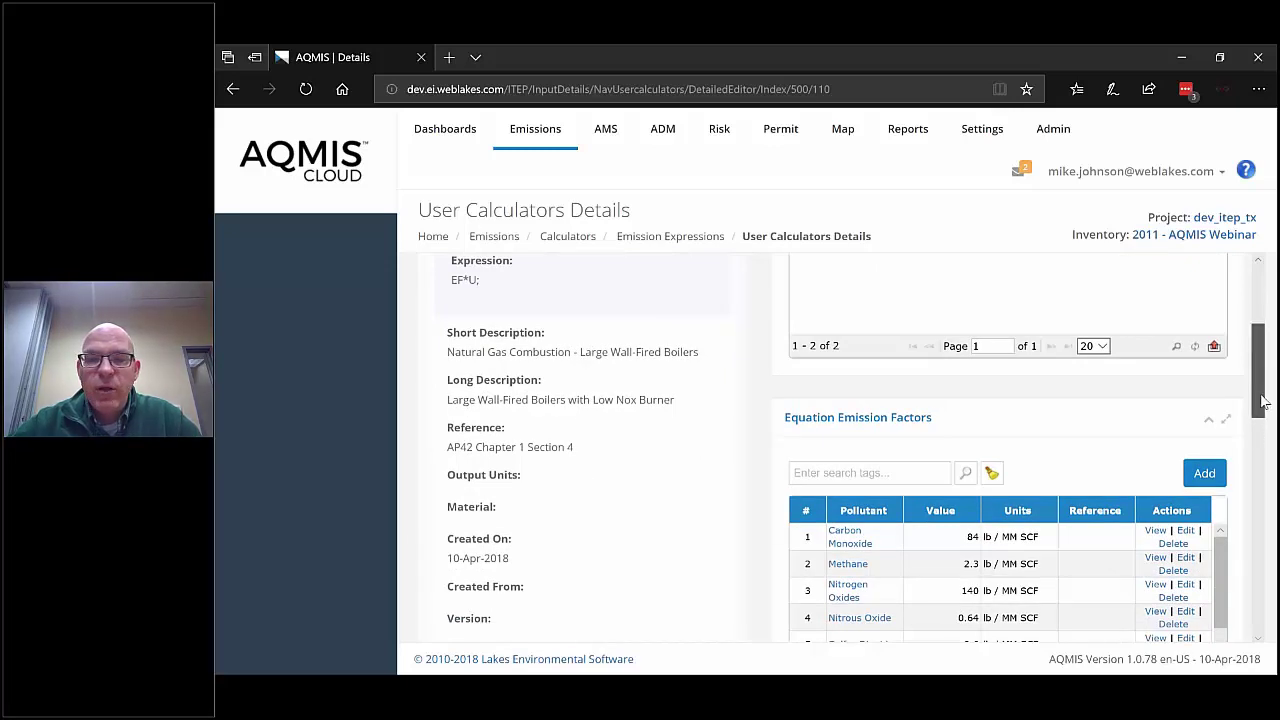
scroll(1257, 432, "down", 2)
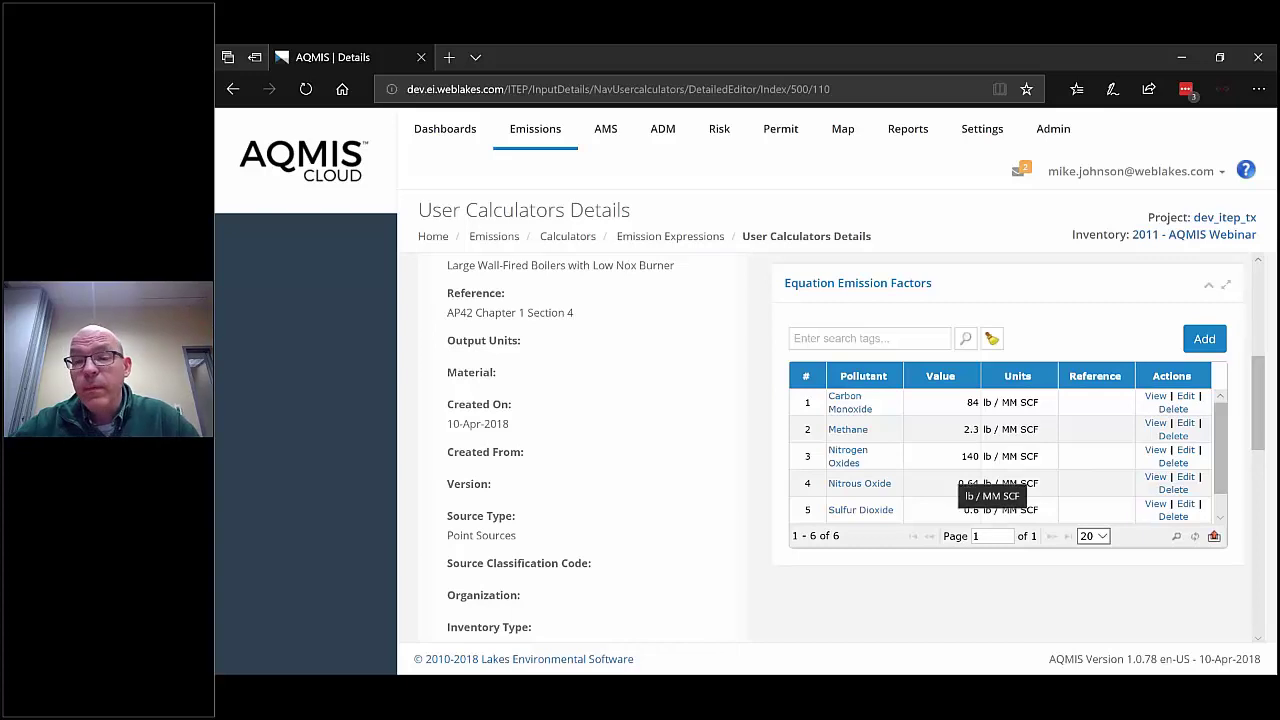
scroll(1241, 494, "down", 1)
scroll(1241, 490, "up", 1)
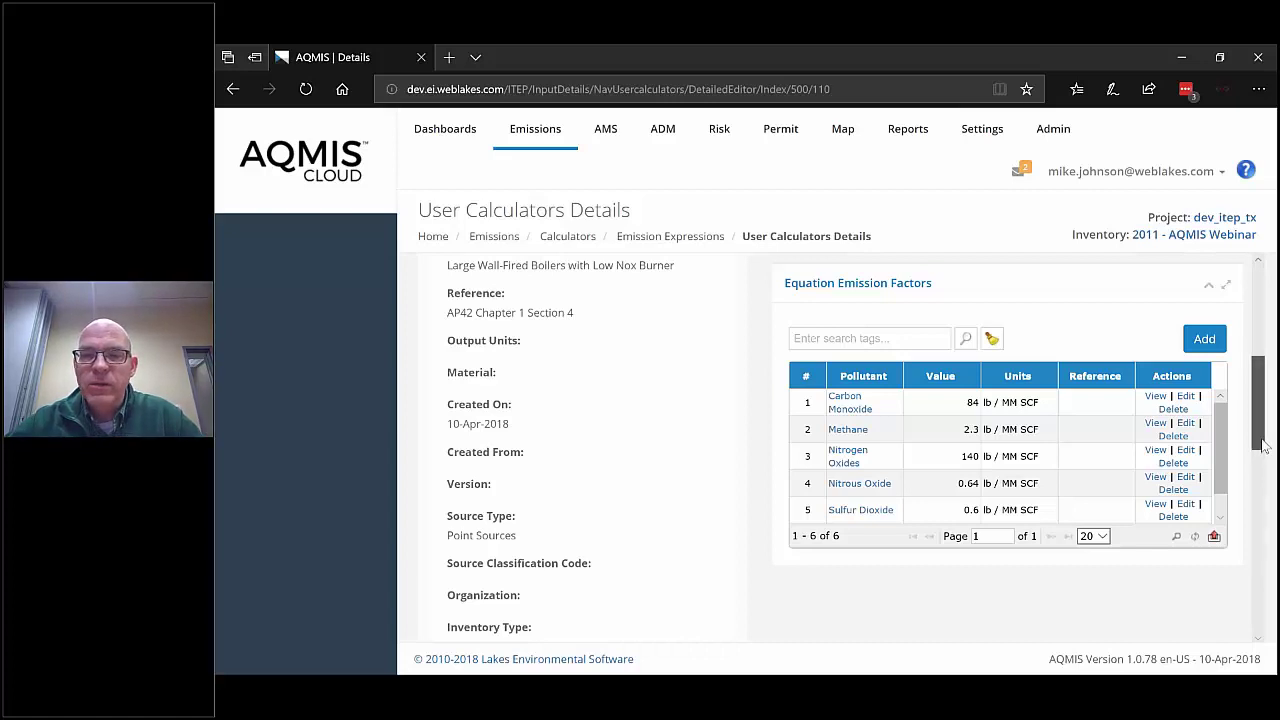
left_click_drag(1262, 445, 1262, 352)
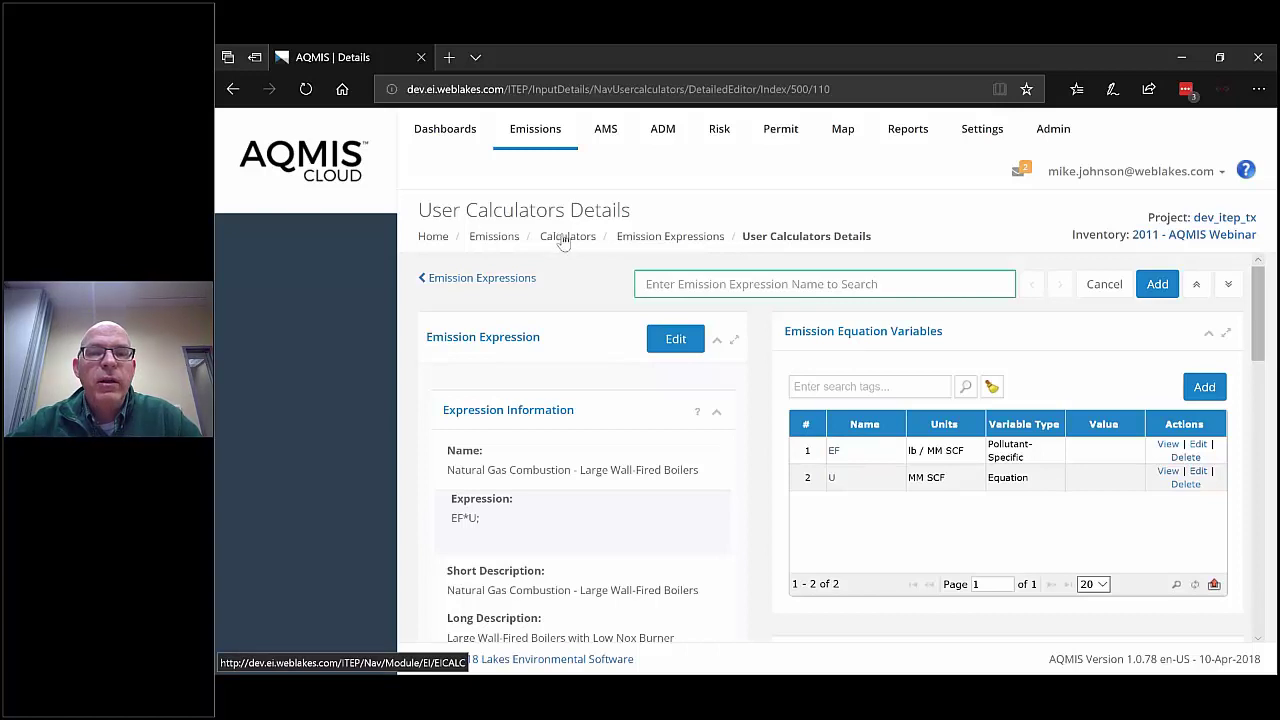
Start Execute Emission Calculator for Clean Harbors Deer Park LLC, selecting the Unit 2 process 146757514, Solid Waste Disposal - Industrial.
left_click(566, 244)
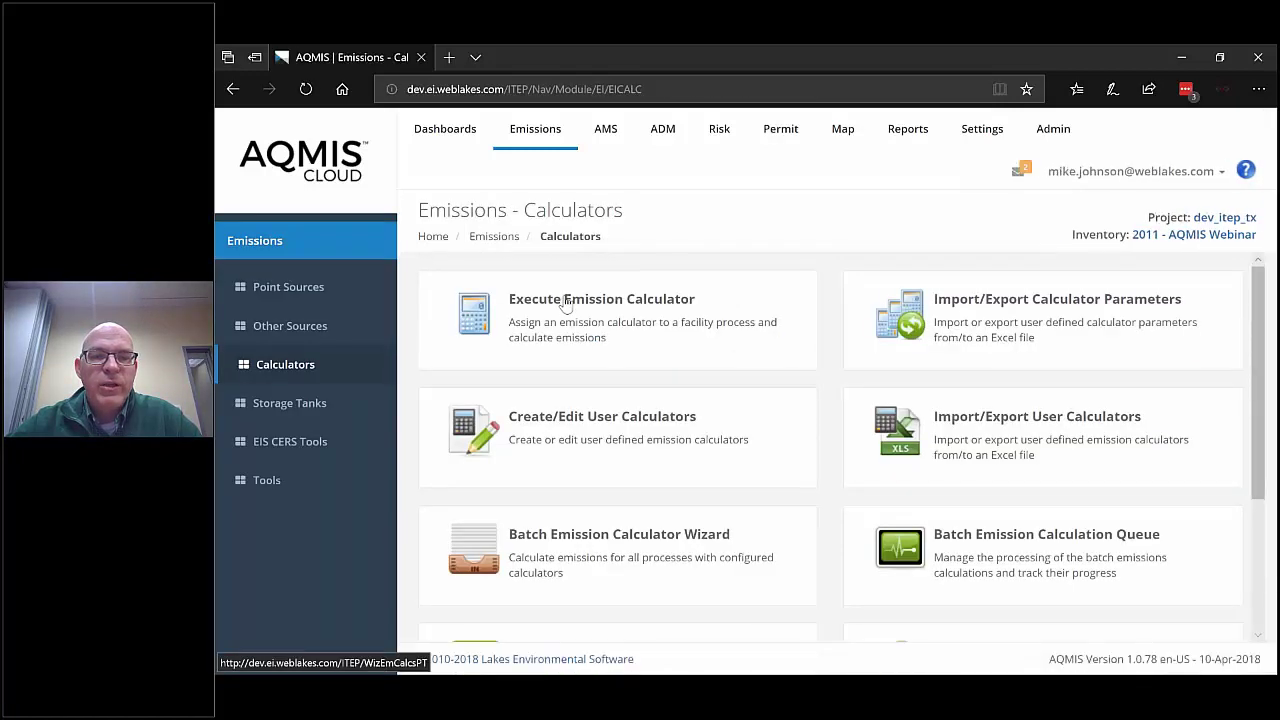
left_click(566, 305)
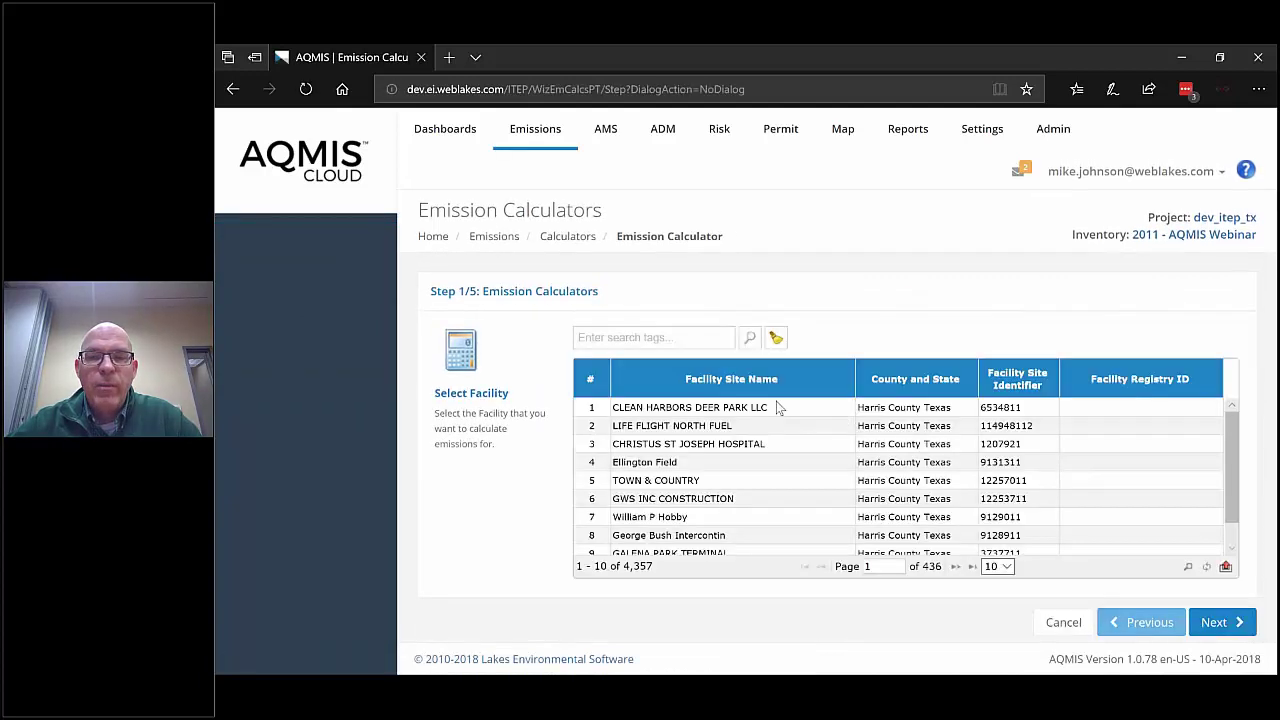
left_click(778, 407)
left_click(1214, 622)
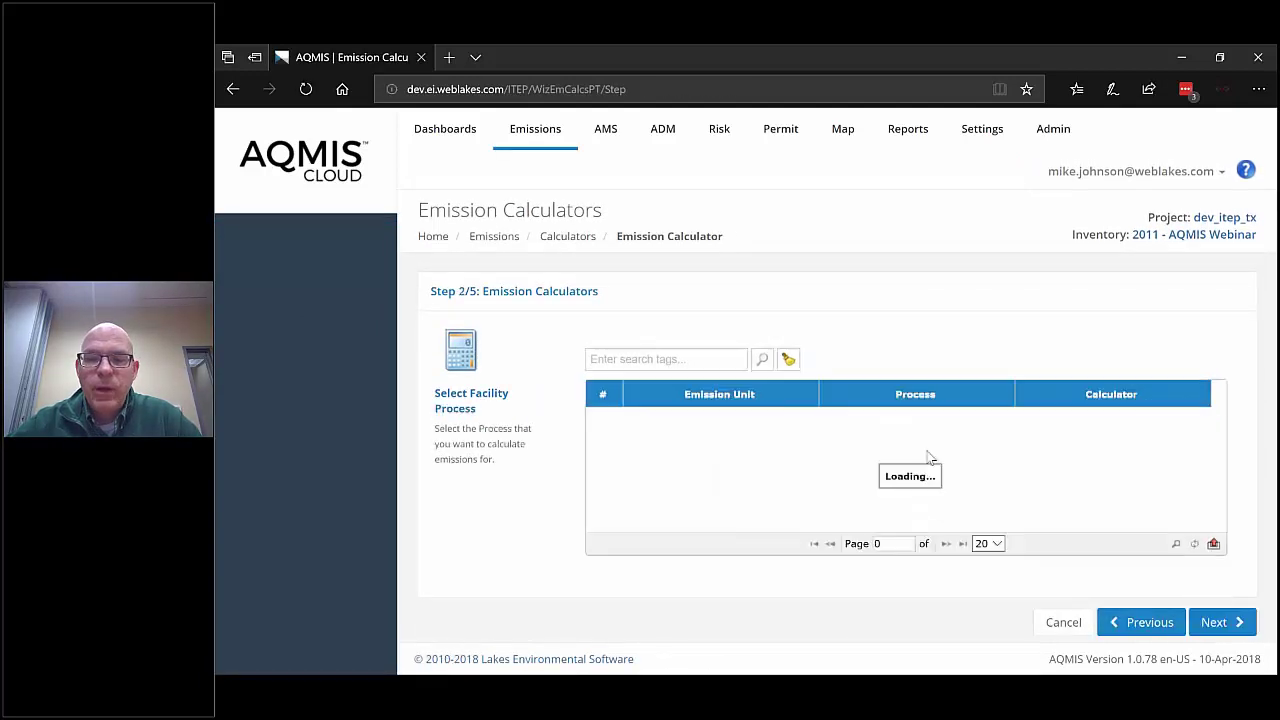
left_click(980, 483)
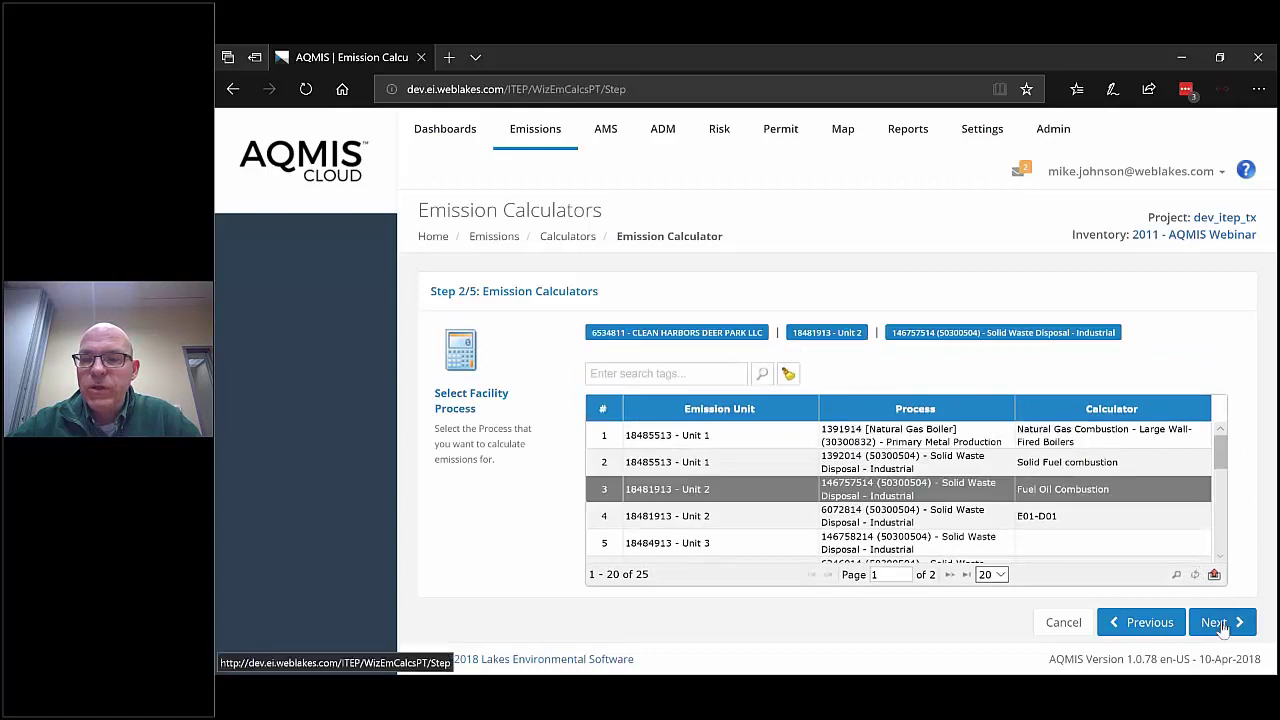
left_click(1218, 623)
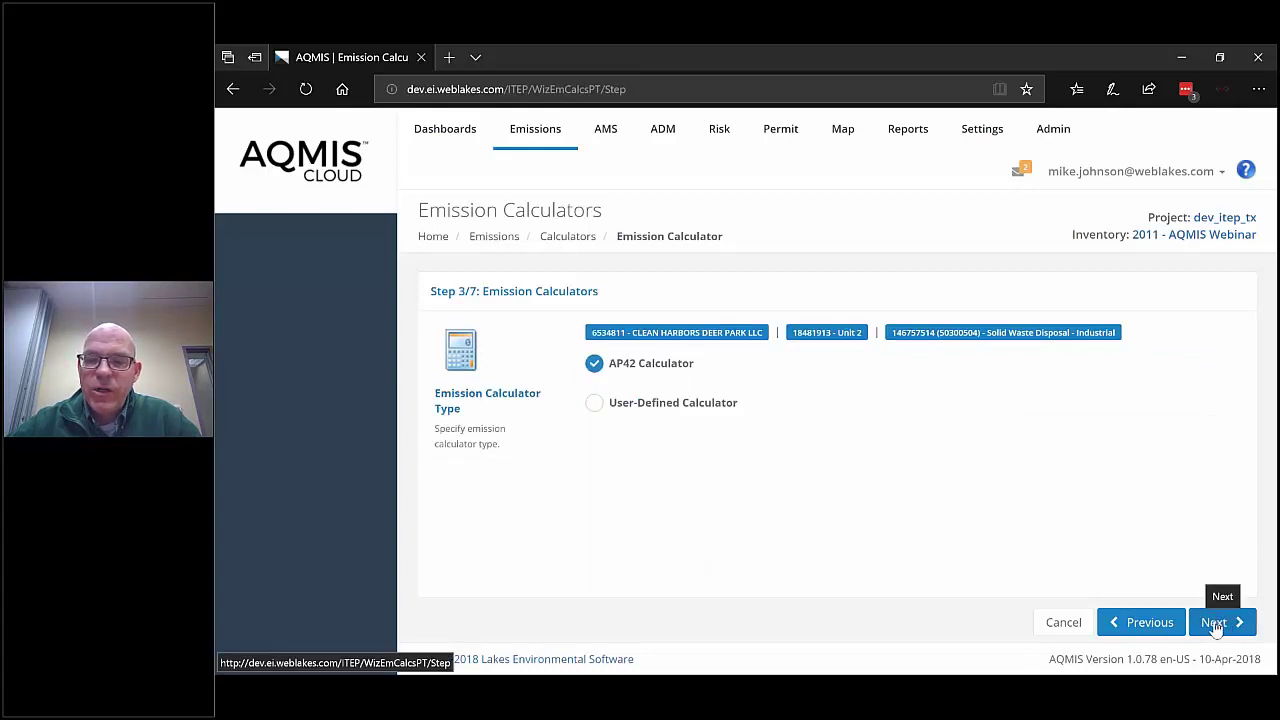
Accept the AP42 Calculator type and the 1.3 - Fuel Oil Combustion calculator, reading its description.
left_click(1213, 622)
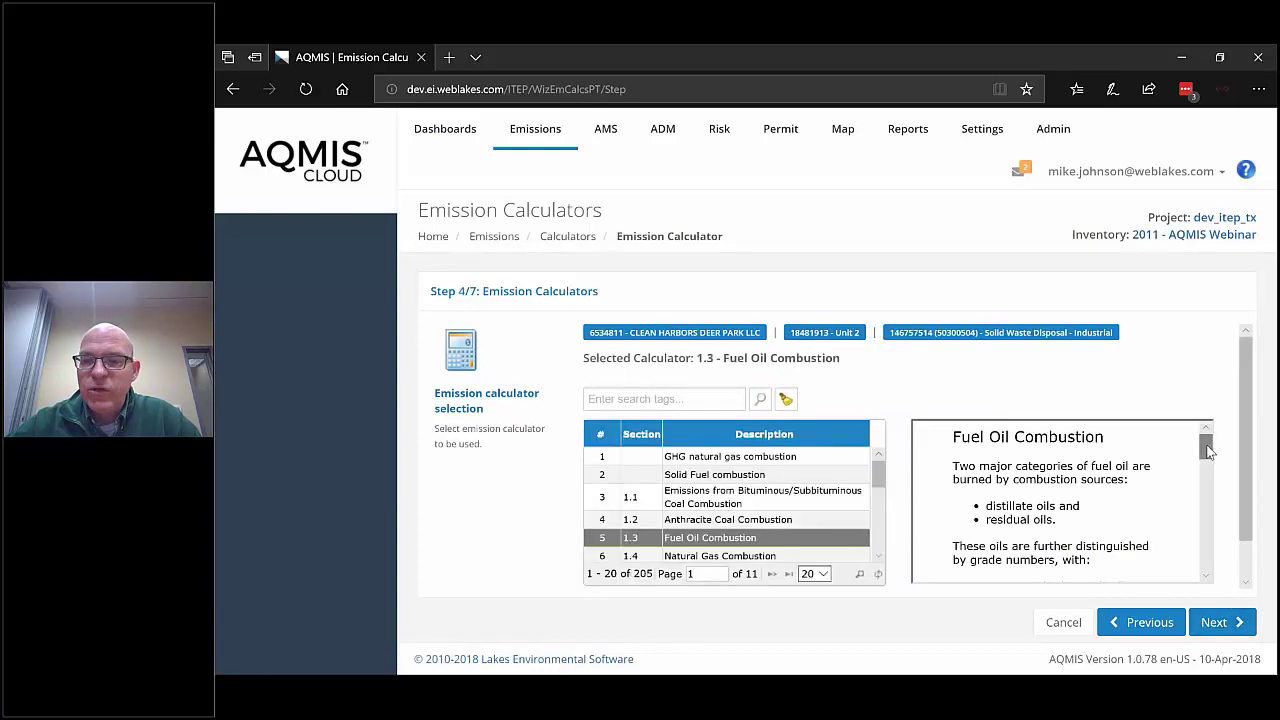
left_click_drag(1205, 450, 1223, 472)
left_click(1214, 624)
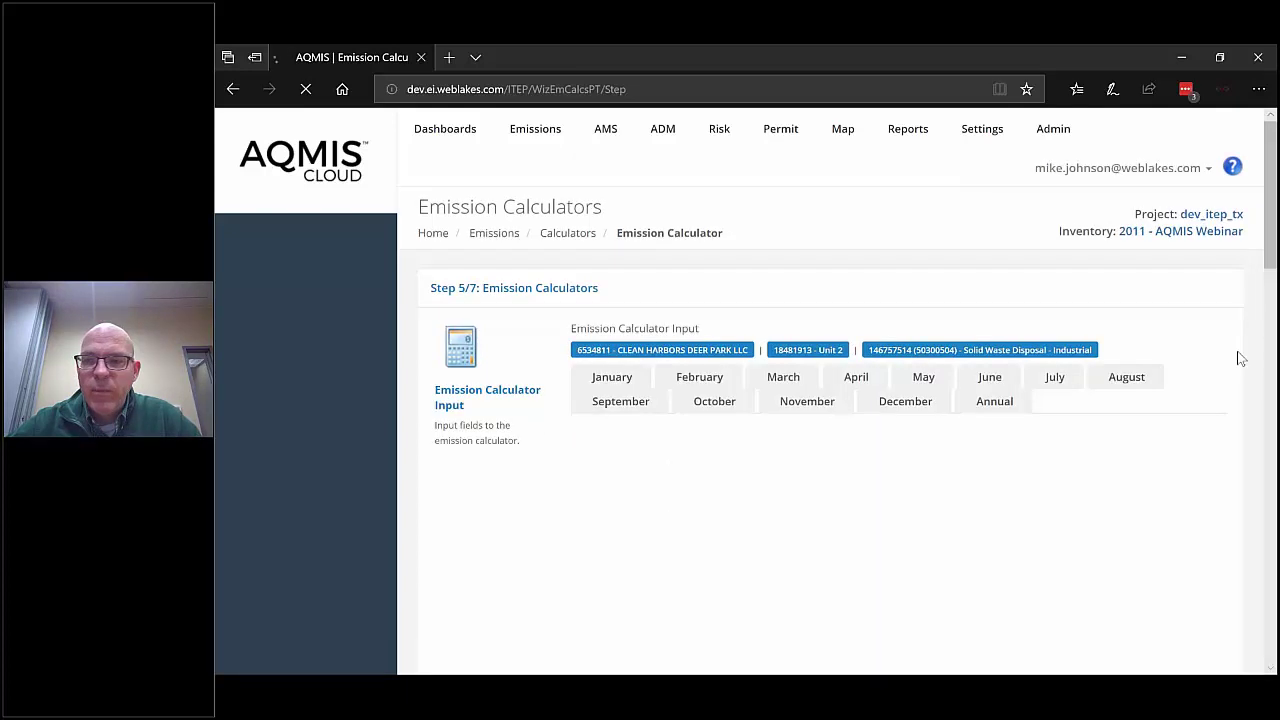
Examine the January fuel oil combustion inputs, including units options, boiler type, oil amount, sulfur content and control equipment.
left_click_drag(1224, 447, 1226, 474)
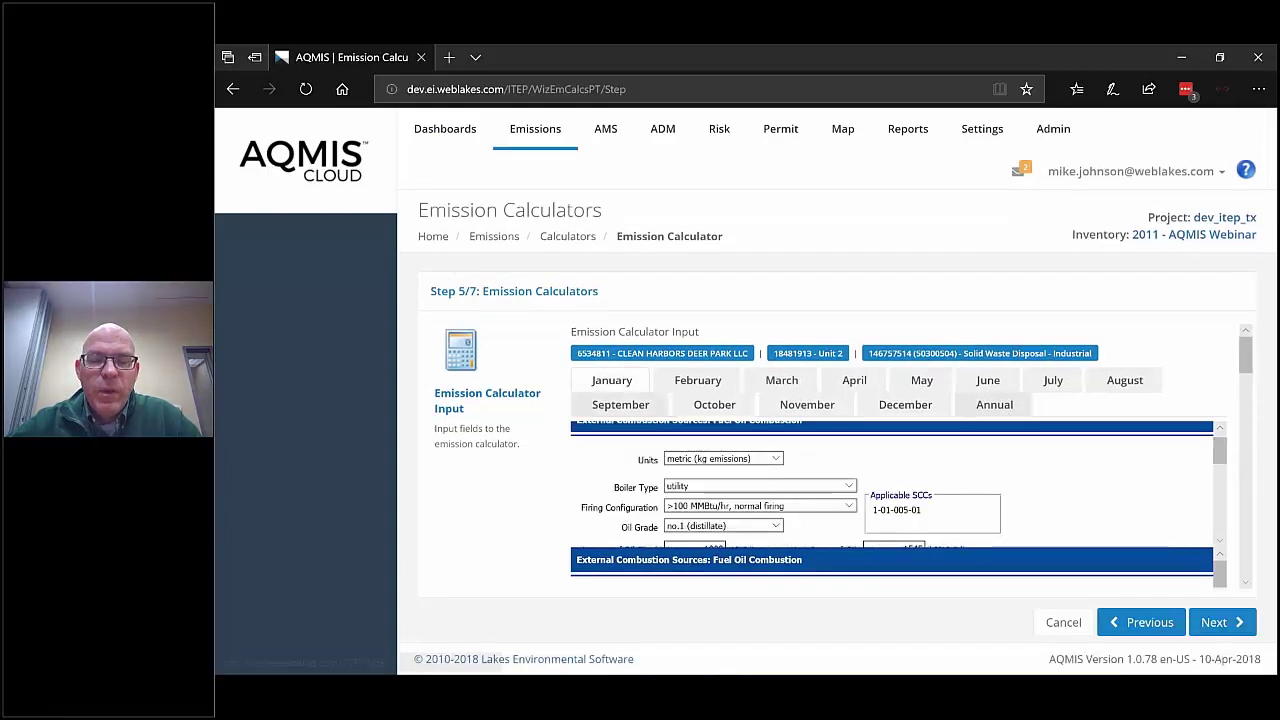
left_click(775, 458)
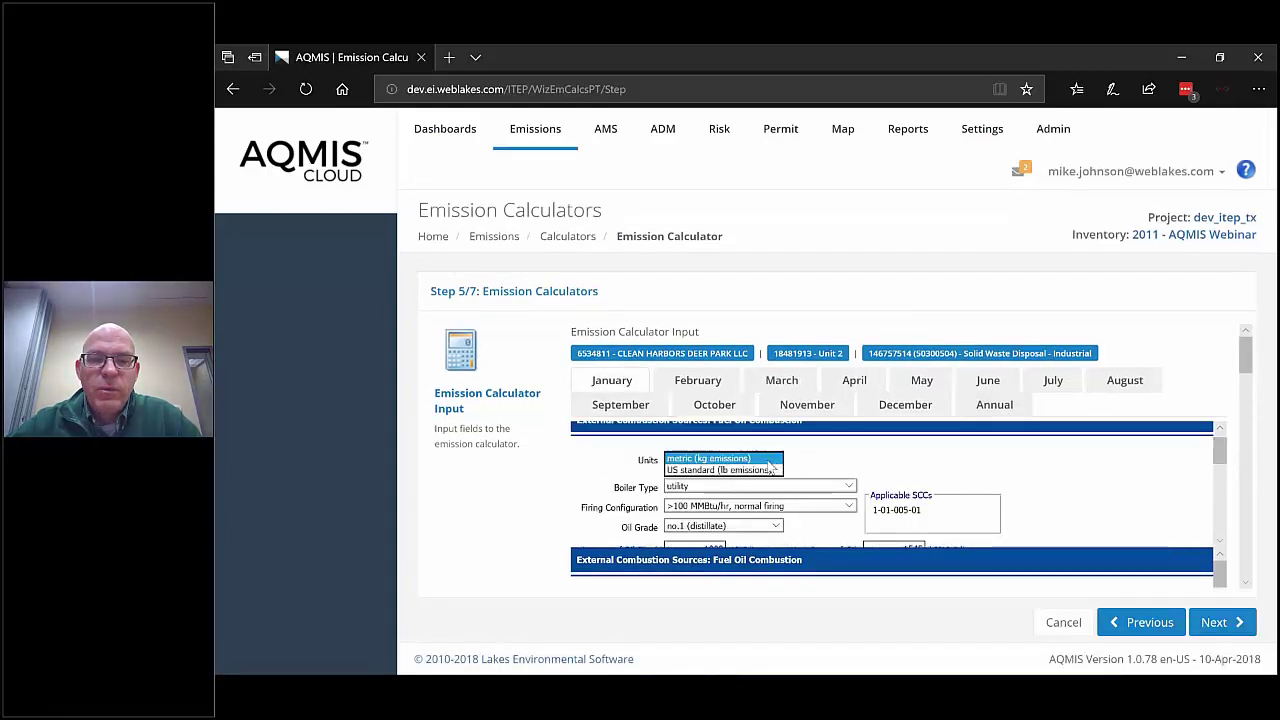
left_click(872, 468)
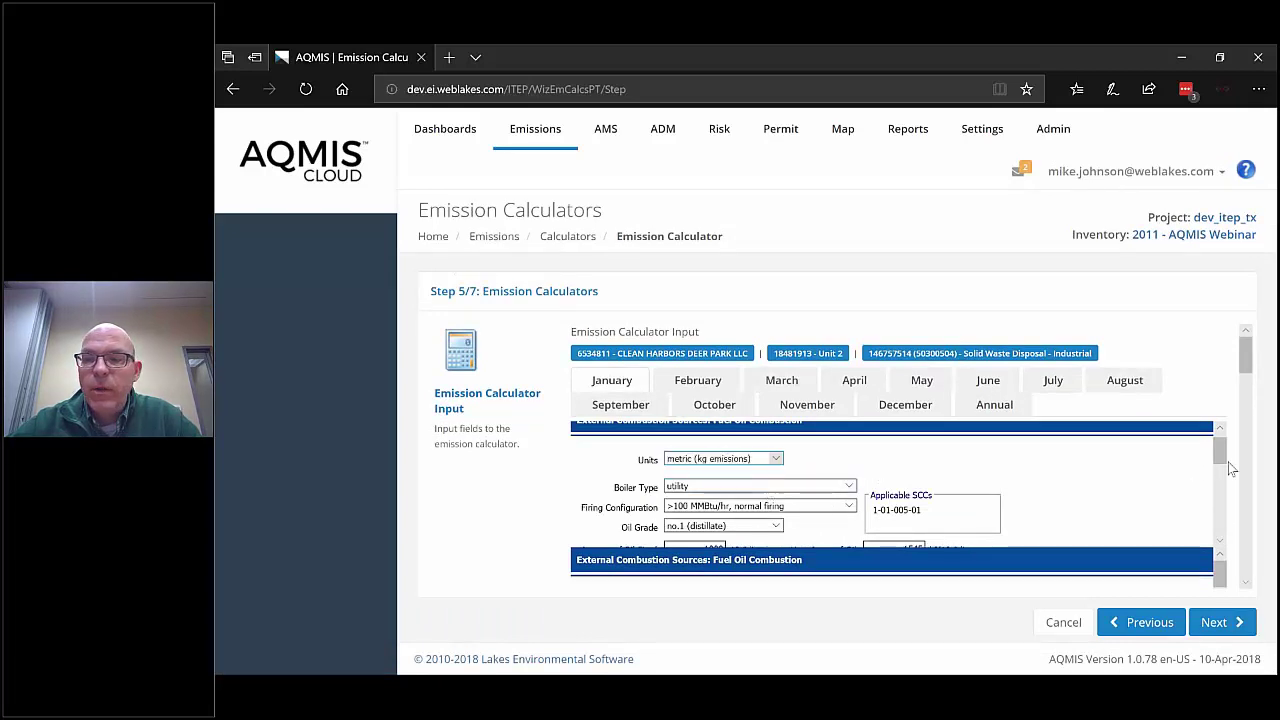
scroll(1000, 480, "down", 1)
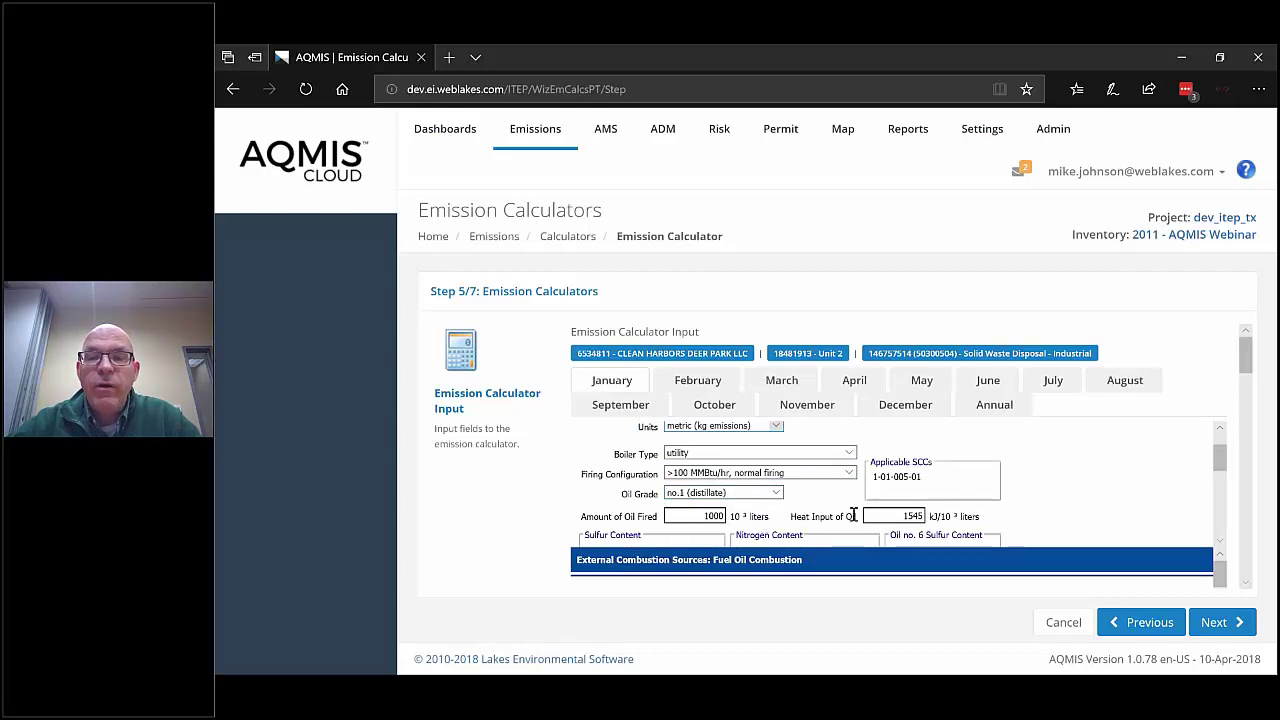
scroll(680, 505, "down", 2)
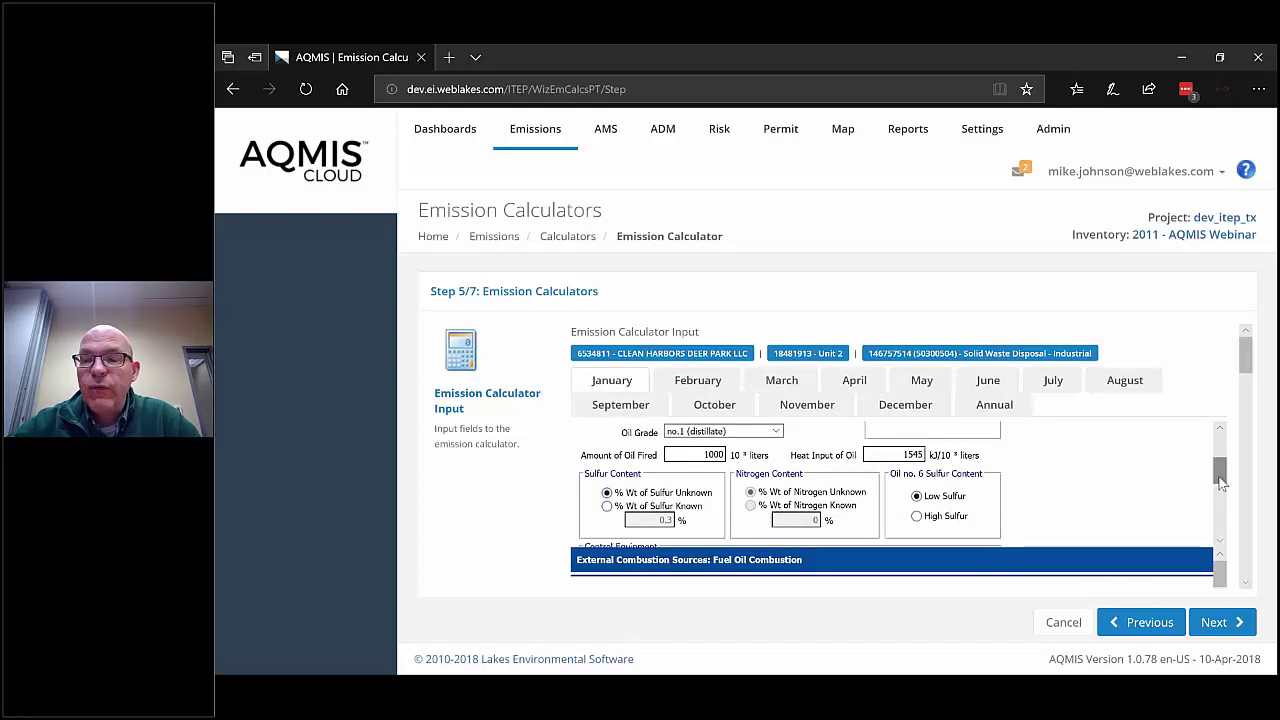
scroll(1220, 483, "down", 1)
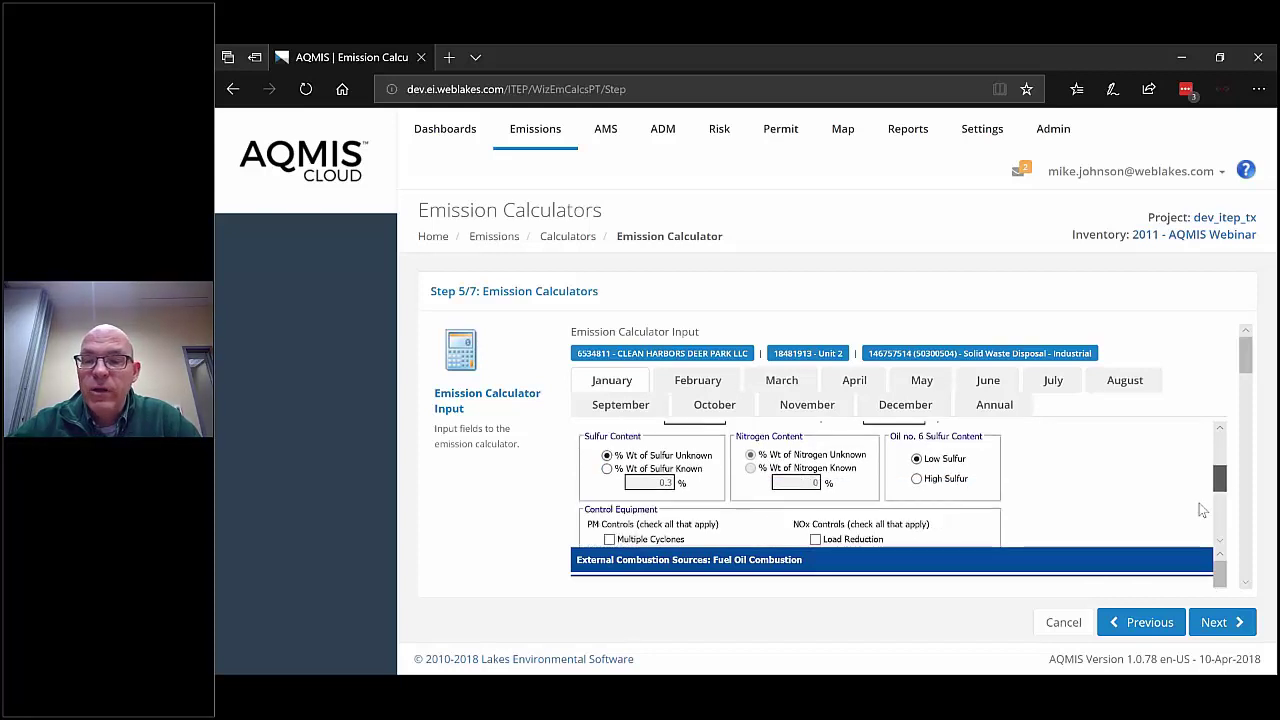
Calculate the emissions, review the January pollutant list, and finish the wizard with Modeling Area as the destination after import.
left_click(1218, 622)
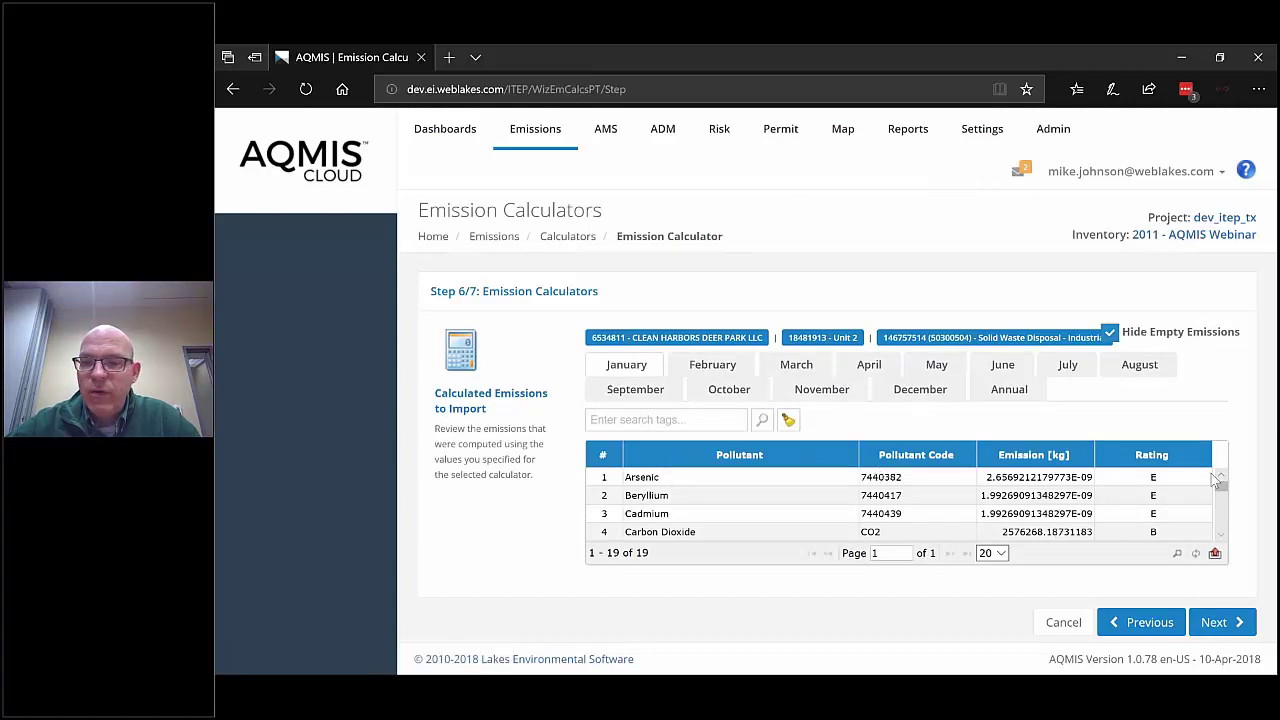
left_click_drag(1222, 487, 1227, 505)
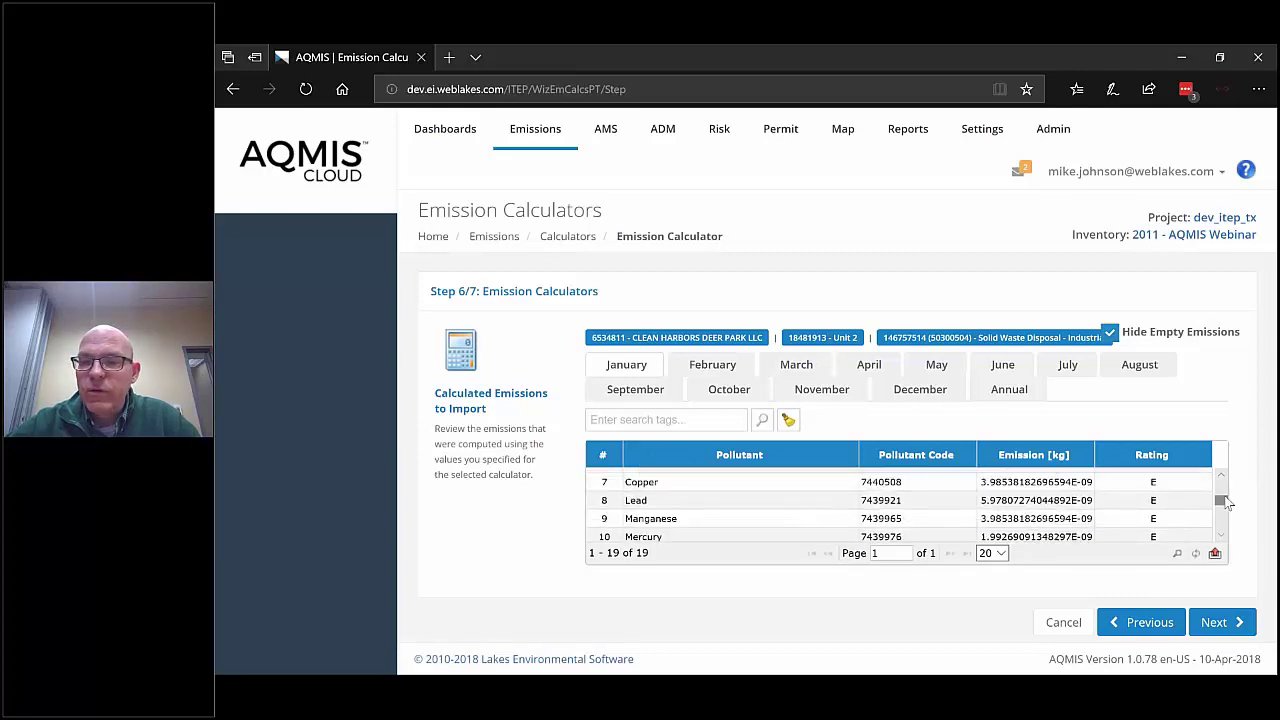
left_click_drag(1227, 503, 1223, 488)
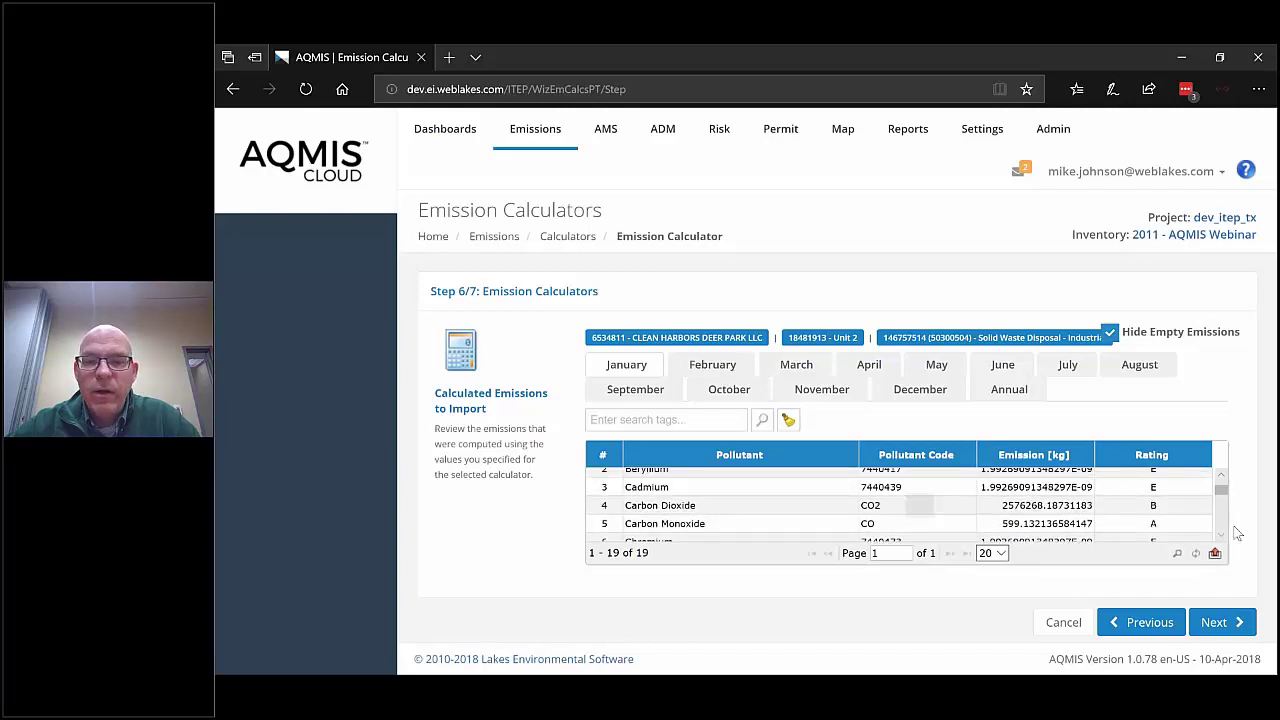
left_click_drag(1221, 489, 1223, 517)
scroll(1221, 512, "down", 3)
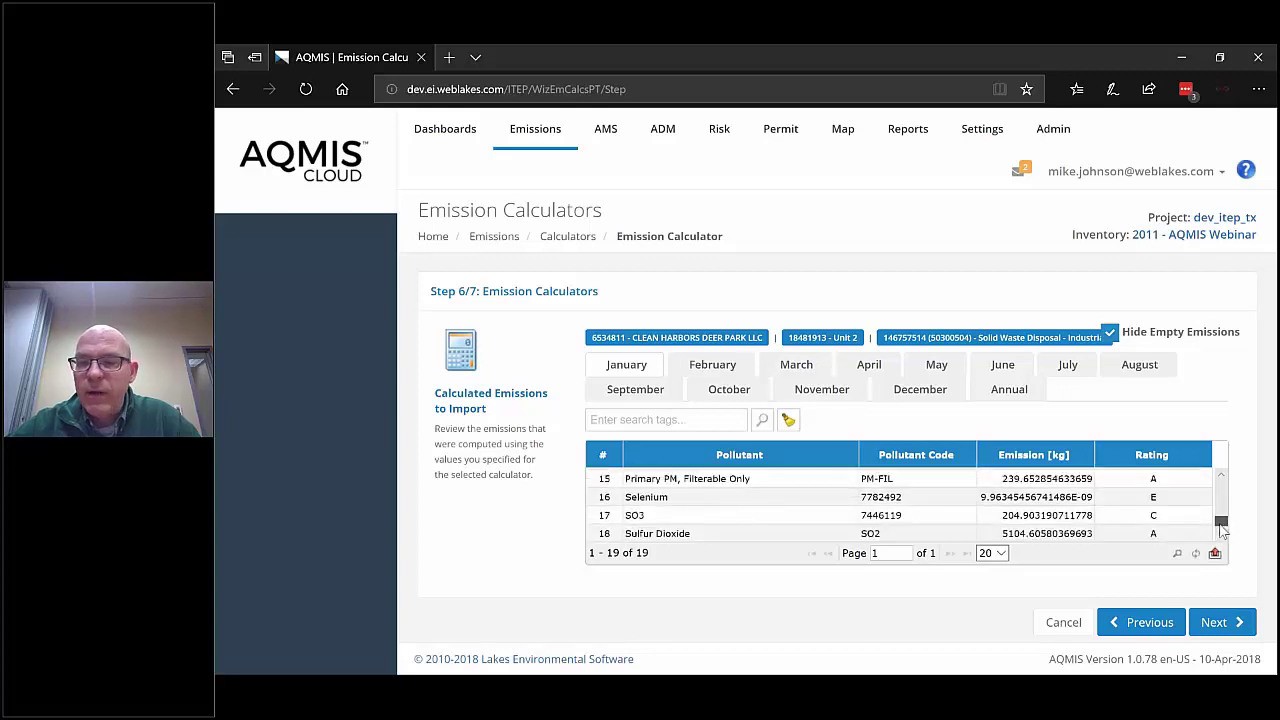
left_click(1220, 623)
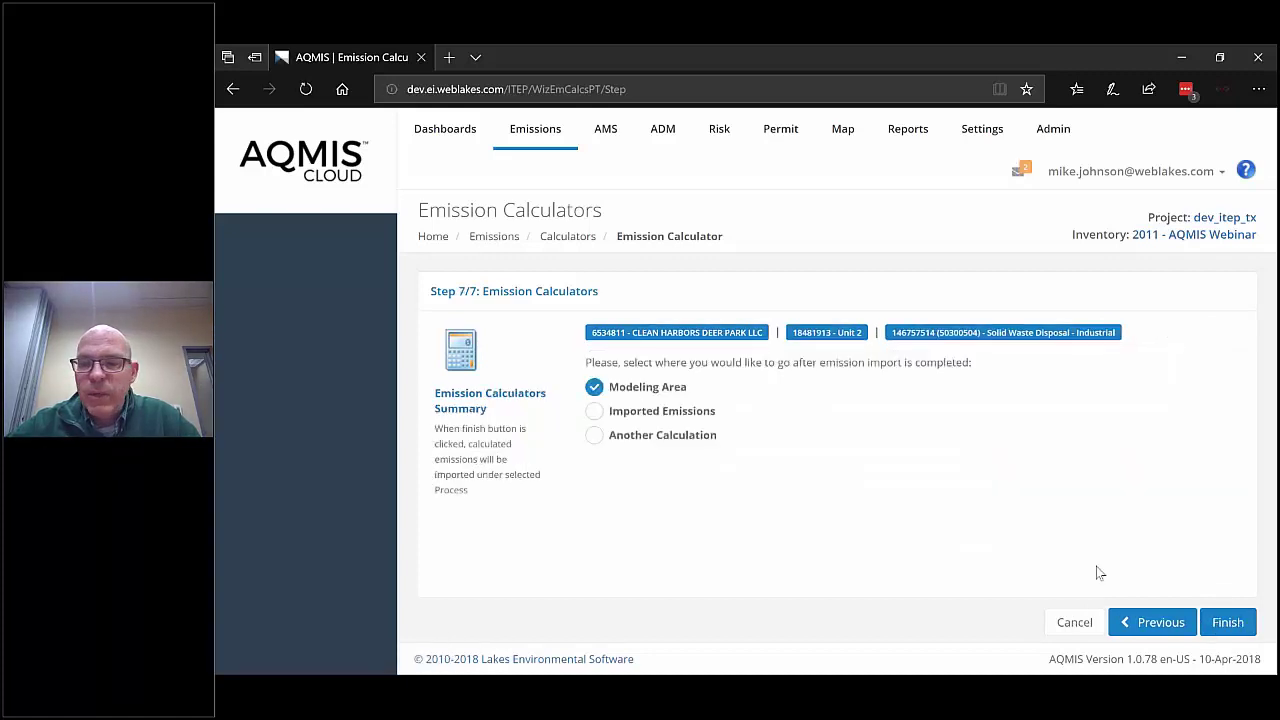
left_click(1227, 623)
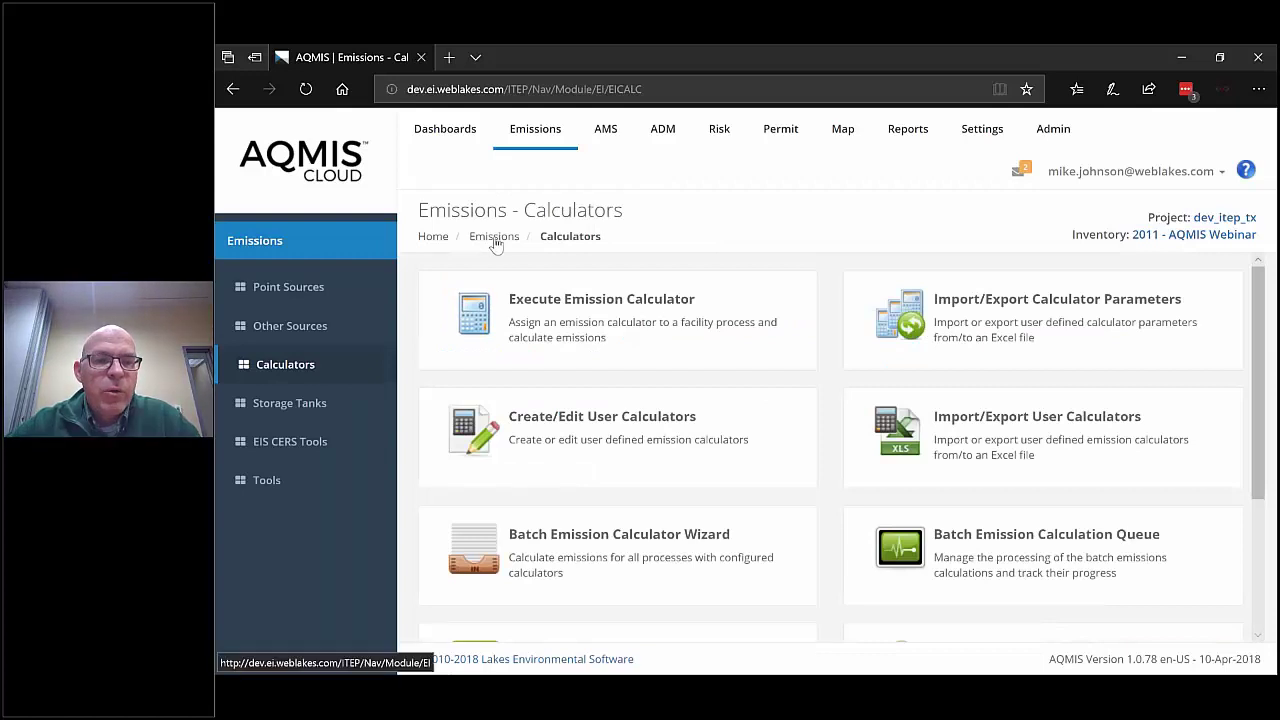
Open the EI Questionnaire for the point sources.
left_click(288, 287)
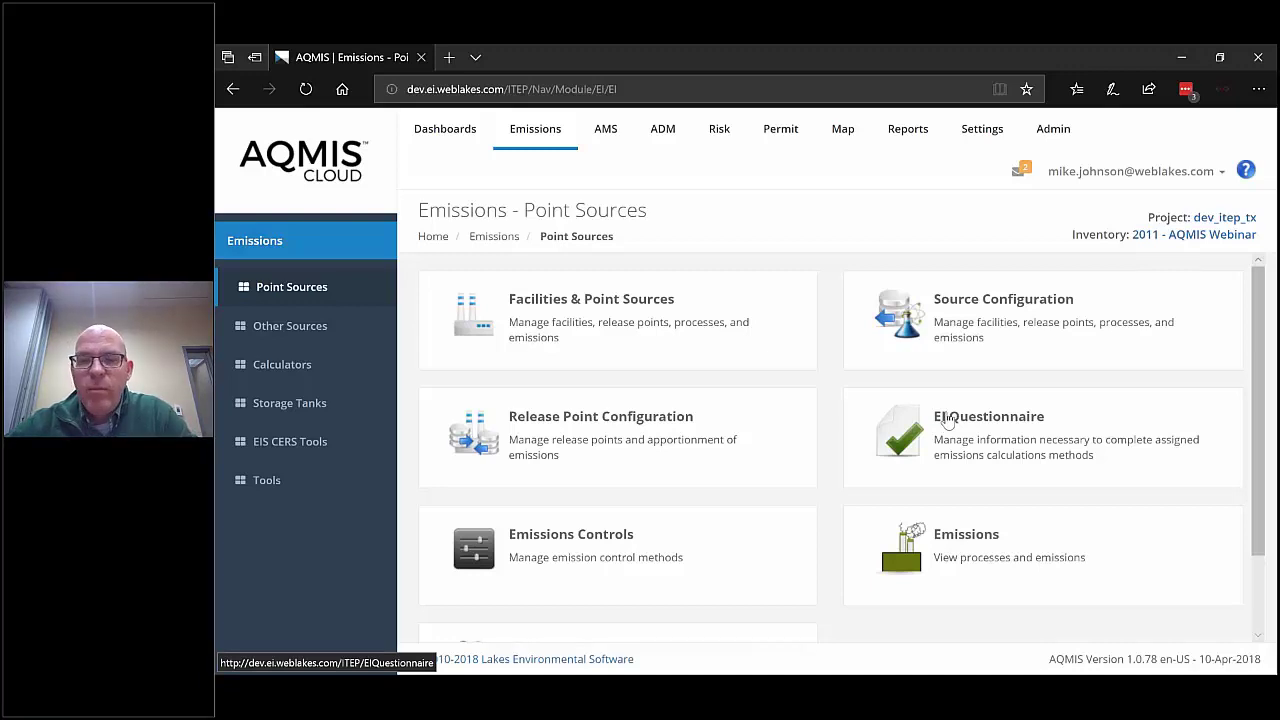
left_click(1000, 426)
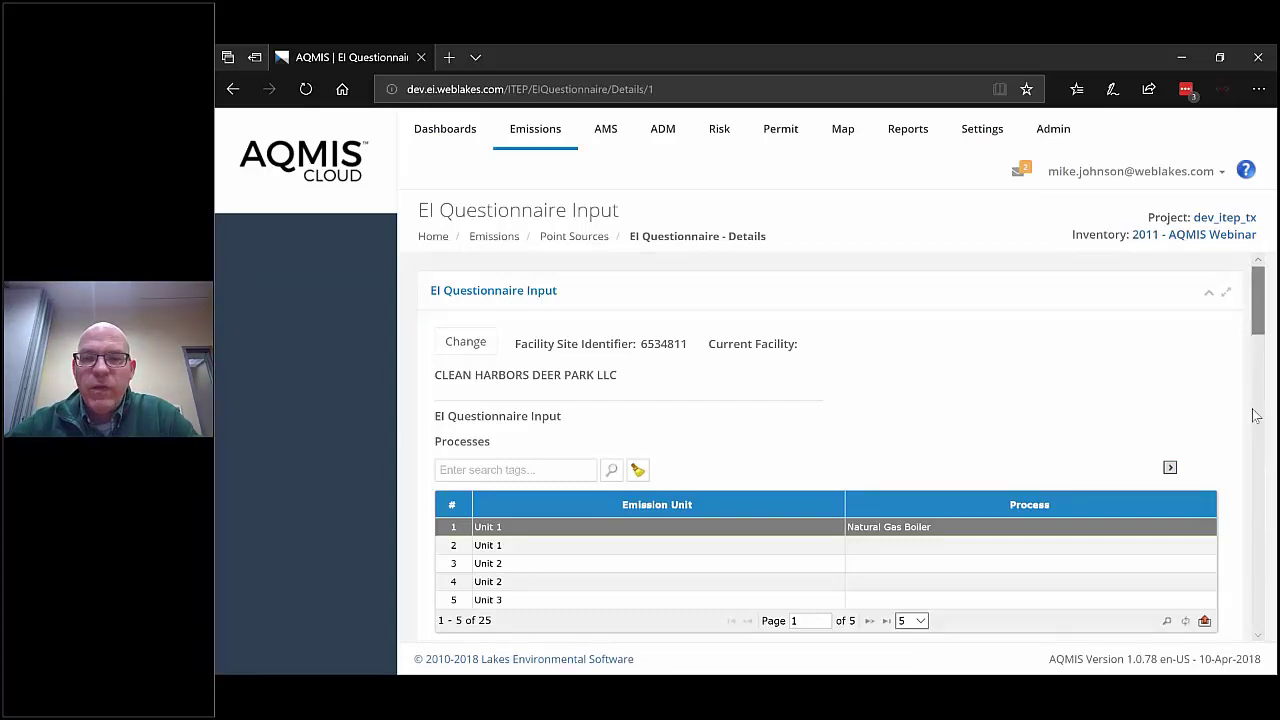
Set the Usage (MM SCF) value to 2000 in the Data Request for Unit 1's Natural Gas Boiler process.
scroll(1258, 414, "down", 8)
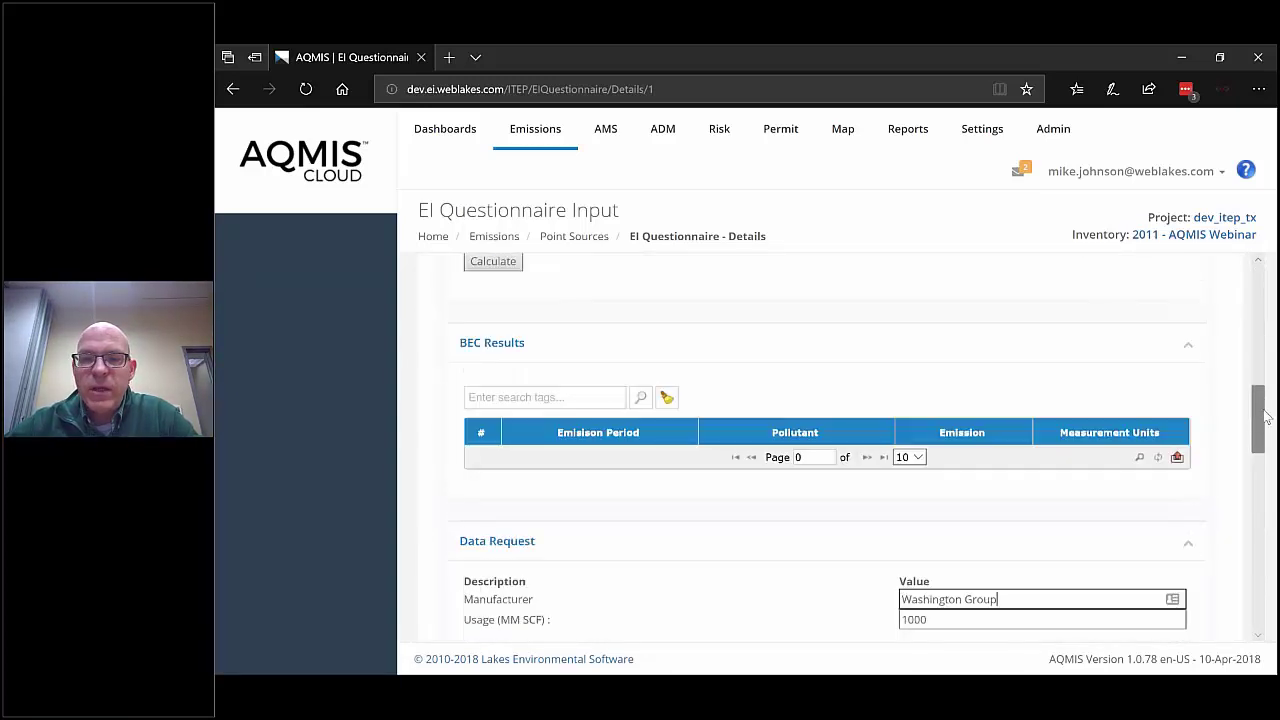
scroll(997, 600, "up", 7)
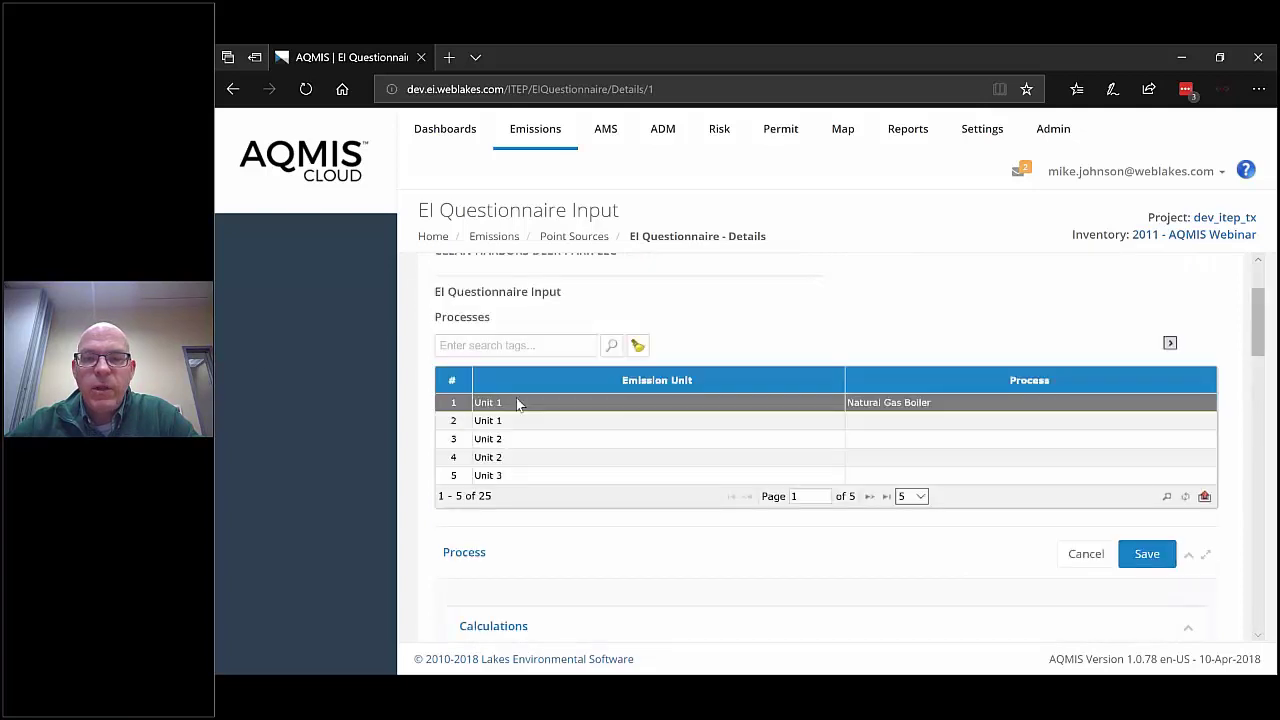
left_click_drag(1258, 352, 1260, 480)
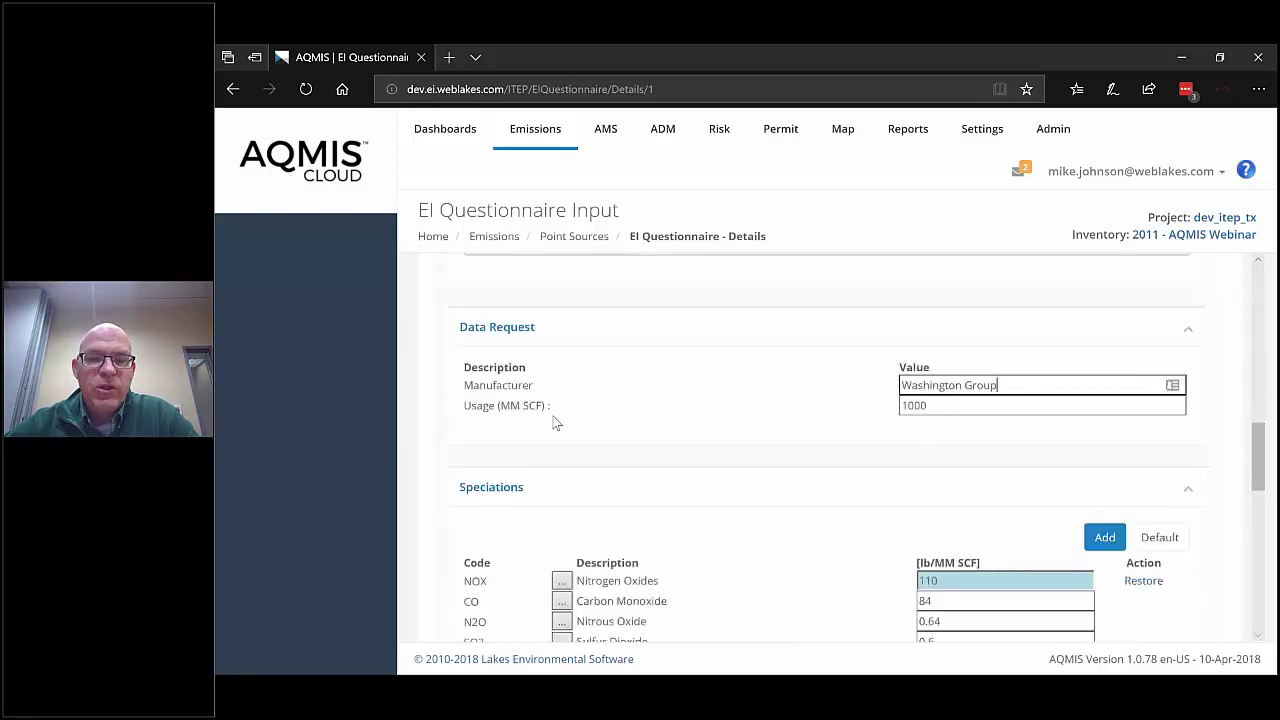
left_click(961, 407)
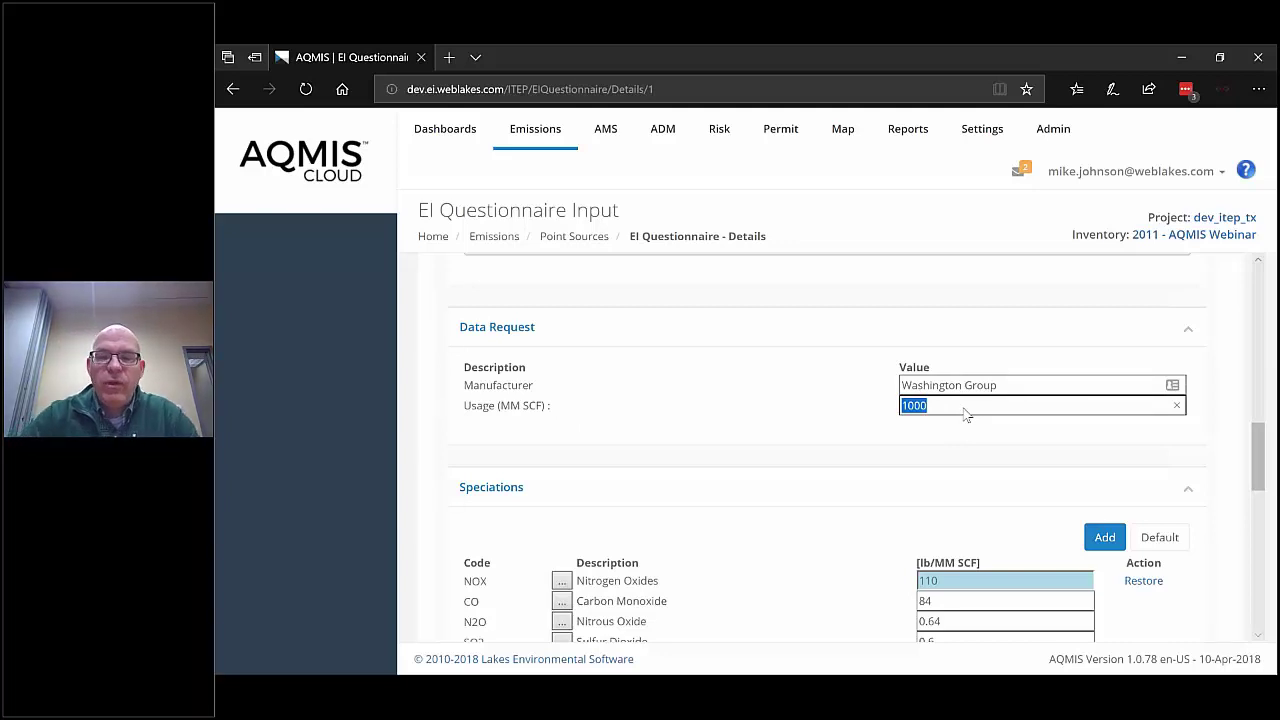
type("2000")
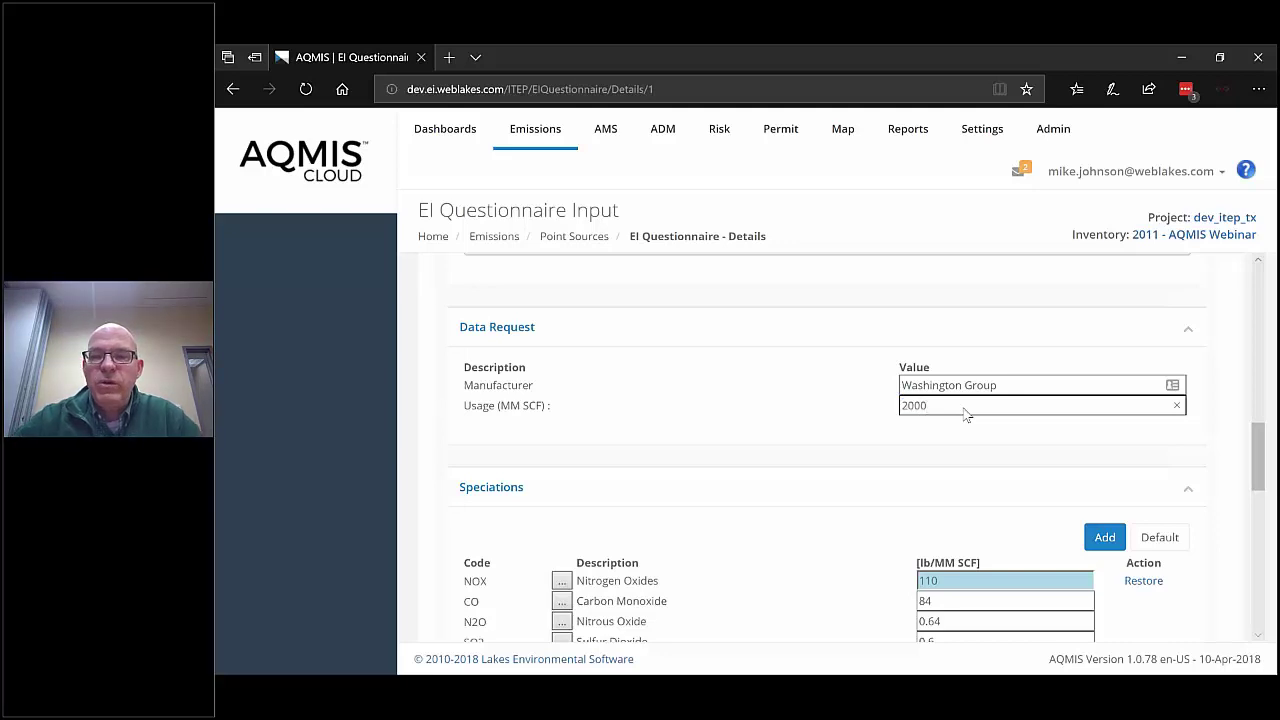
Restore the Nitrogen Oxides factor in the Speciations to its default of 140 lb/MM SCF.
scroll(1265, 453, "down", 2)
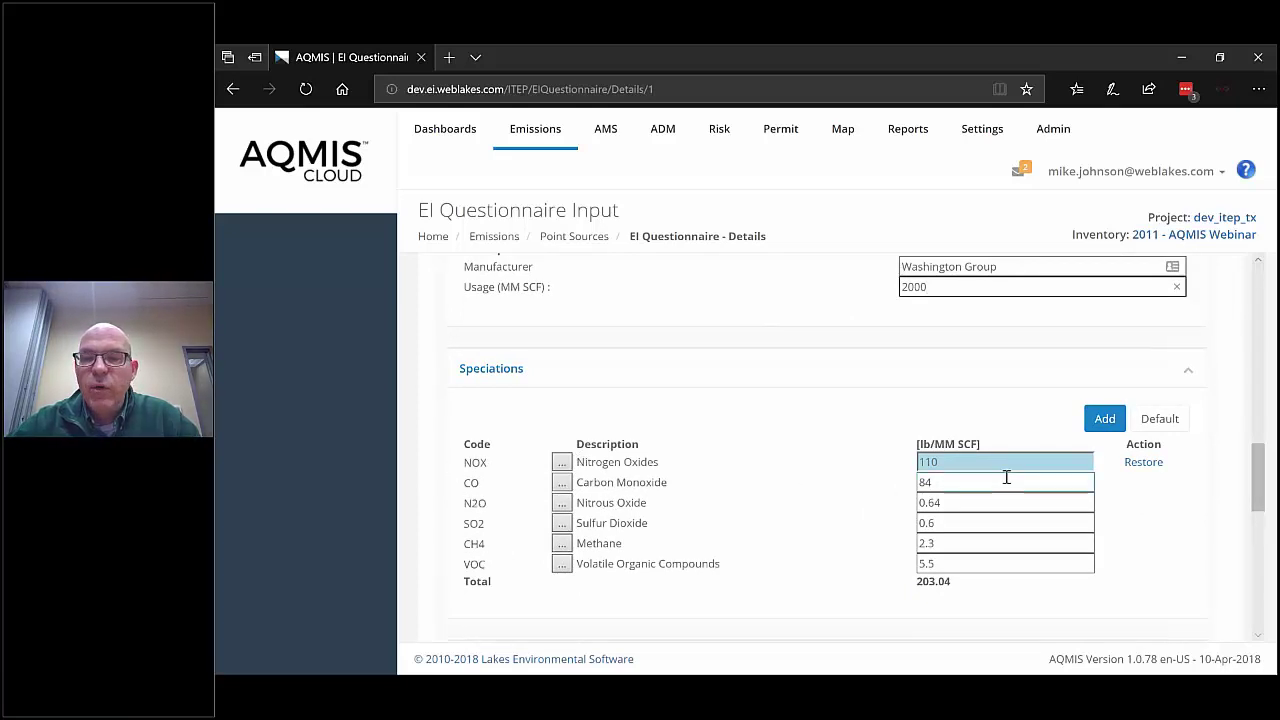
left_click(951, 483)
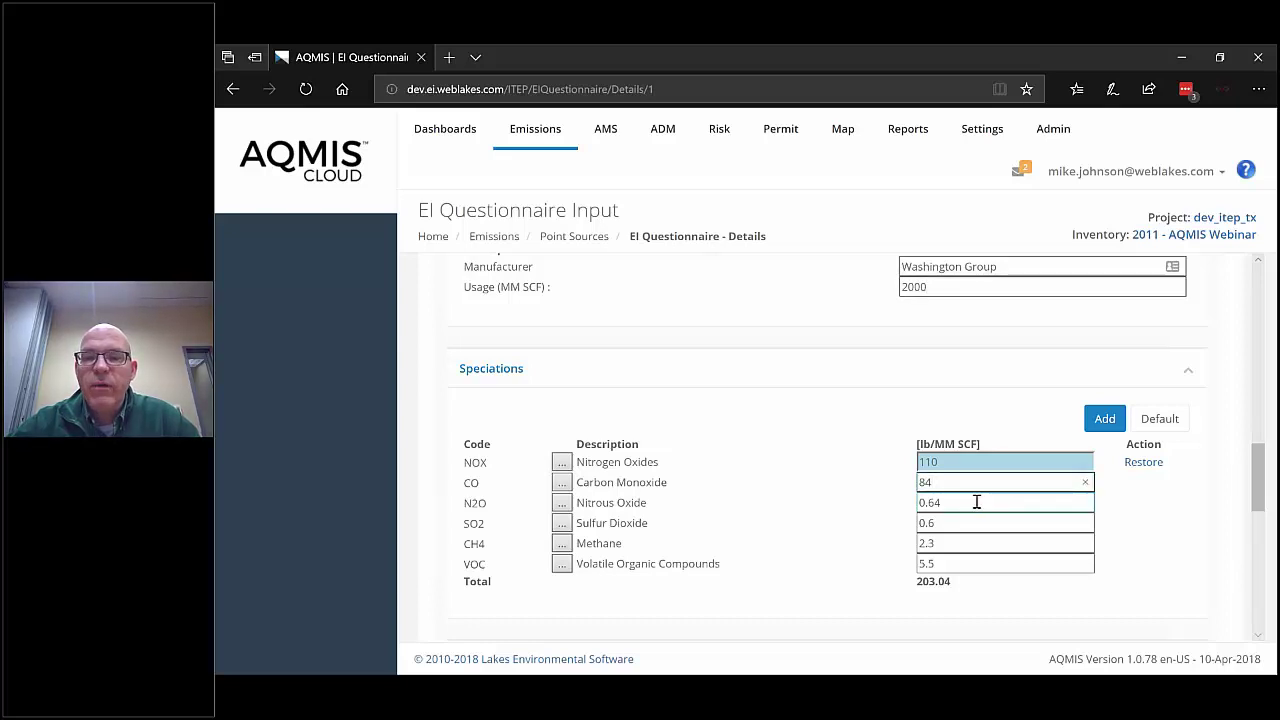
left_click(978, 465)
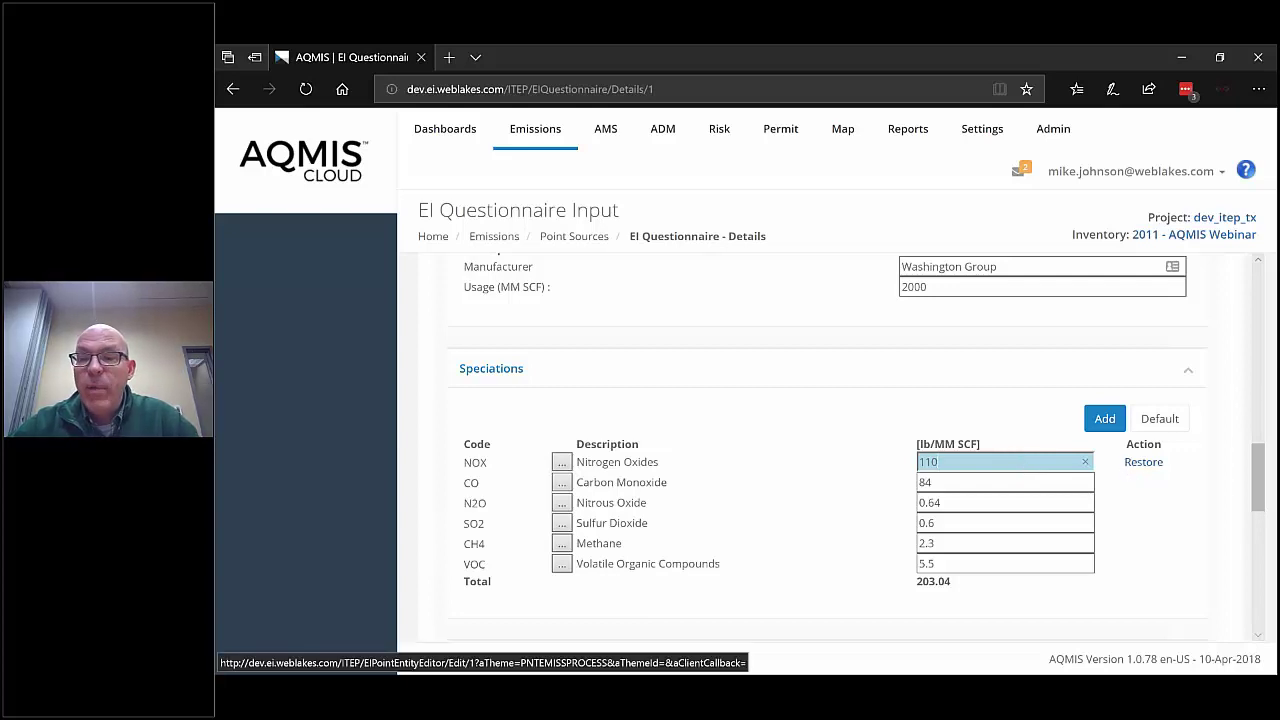
left_click(1143, 461)
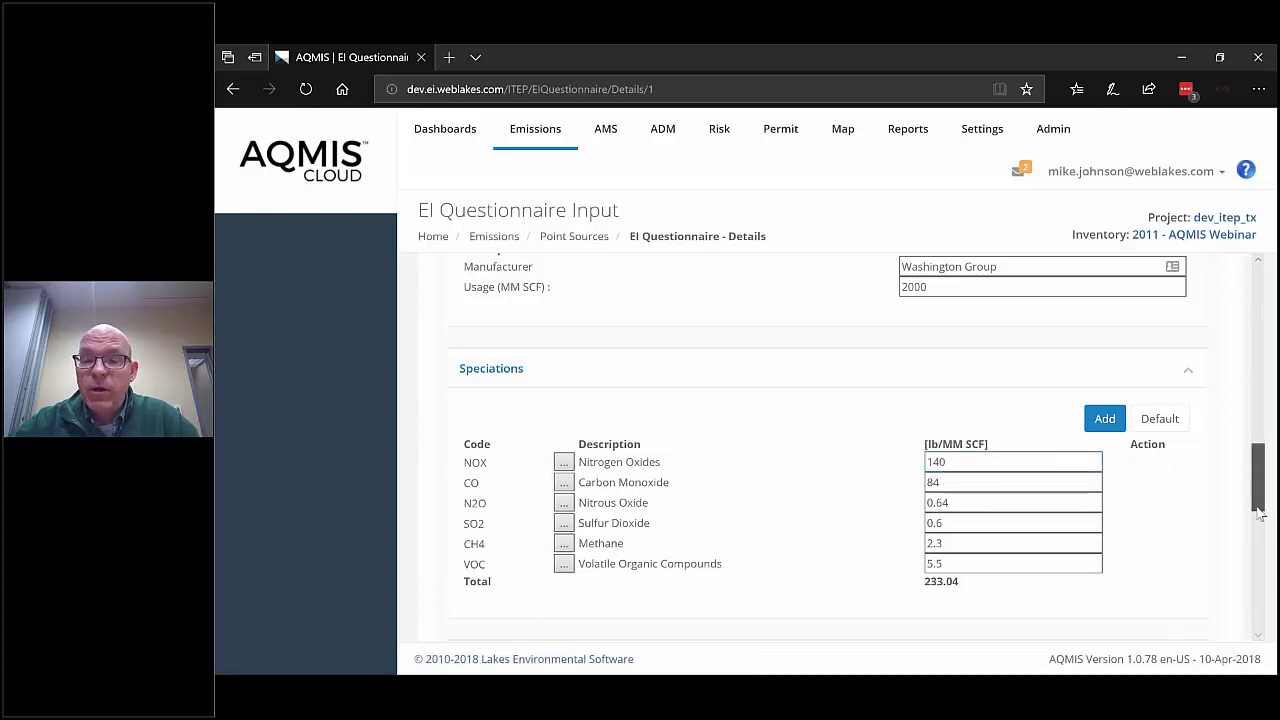
Calculate the boiler's emissions and page through the BEC Results up to page 9, reviewing annual and monthly pollutants.
left_click_drag(1257, 505, 1274, 418)
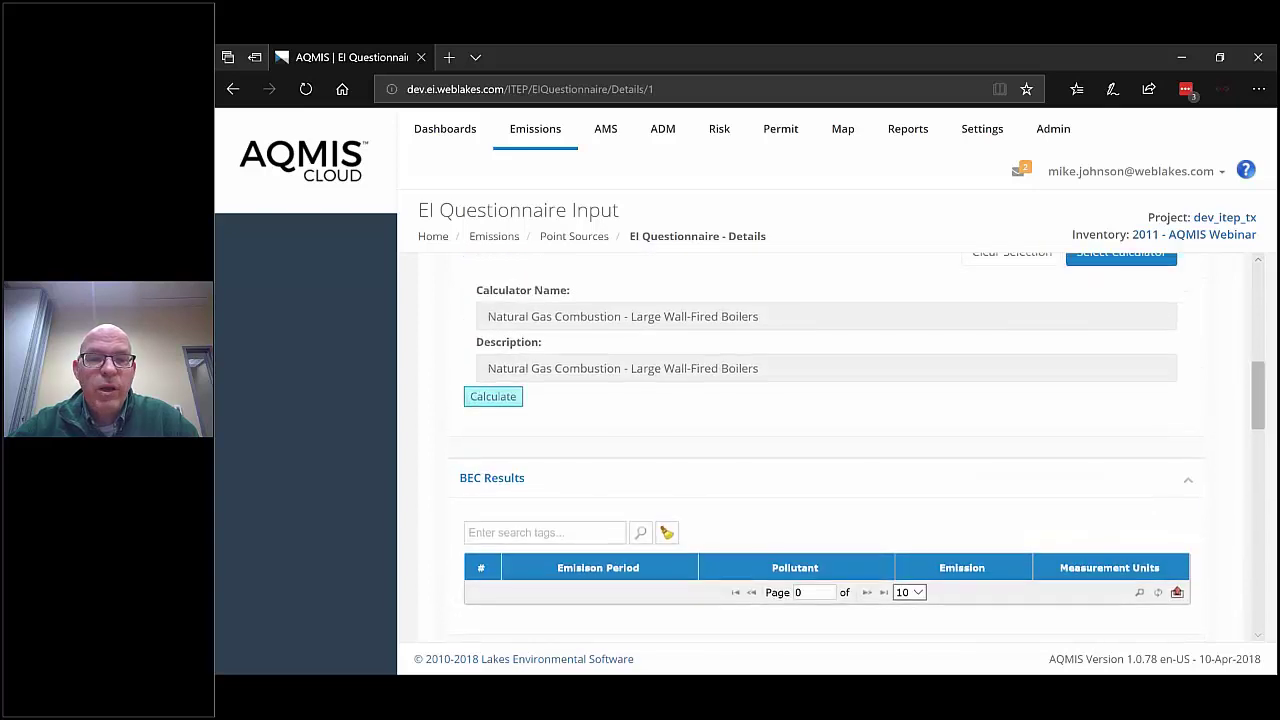
left_click(507, 398)
scroll(923, 542, "down", 5)
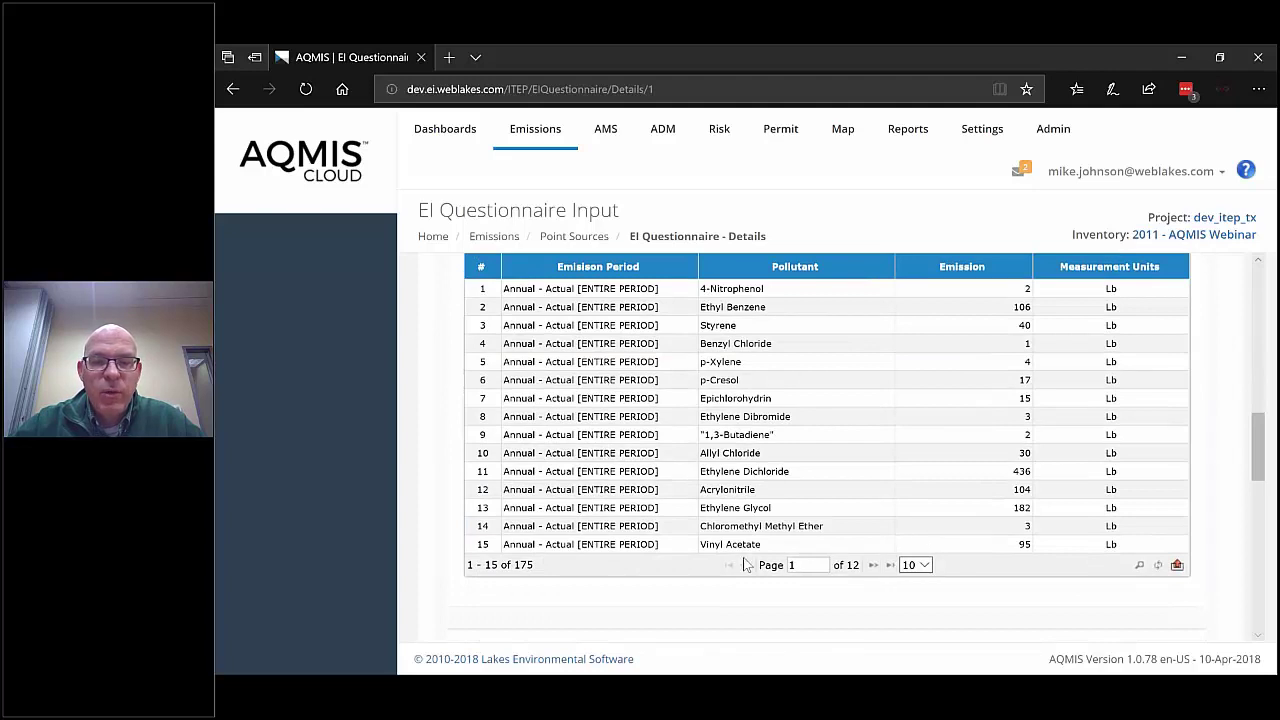
left_click(873, 565)
left_click(873, 565)
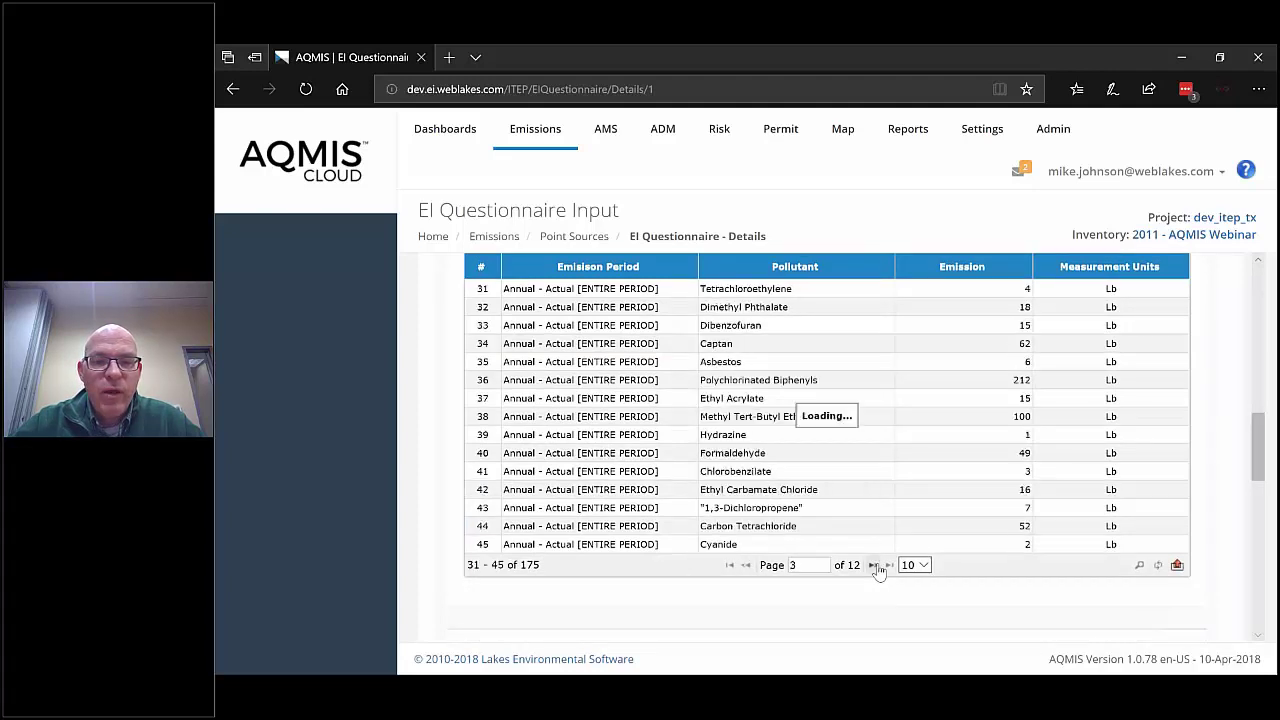
left_click(873, 565)
left_click(873, 565)
left_click(873, 565)
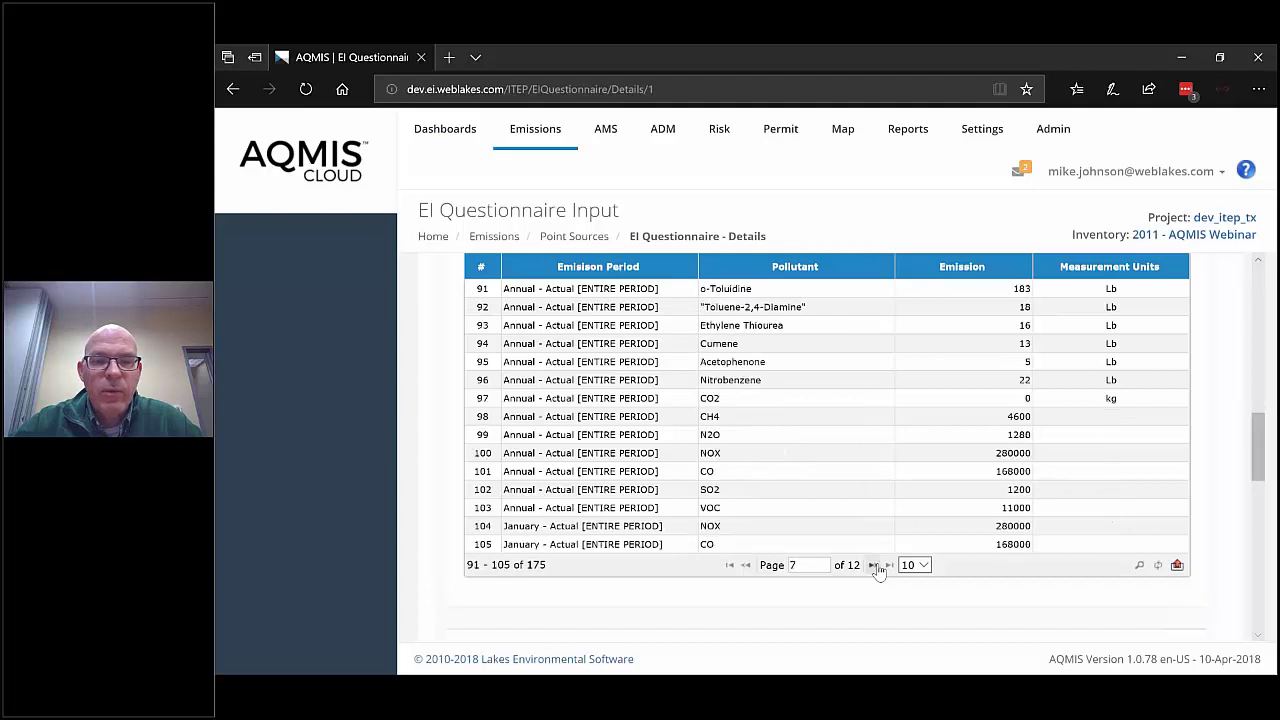
left_click(873, 565)
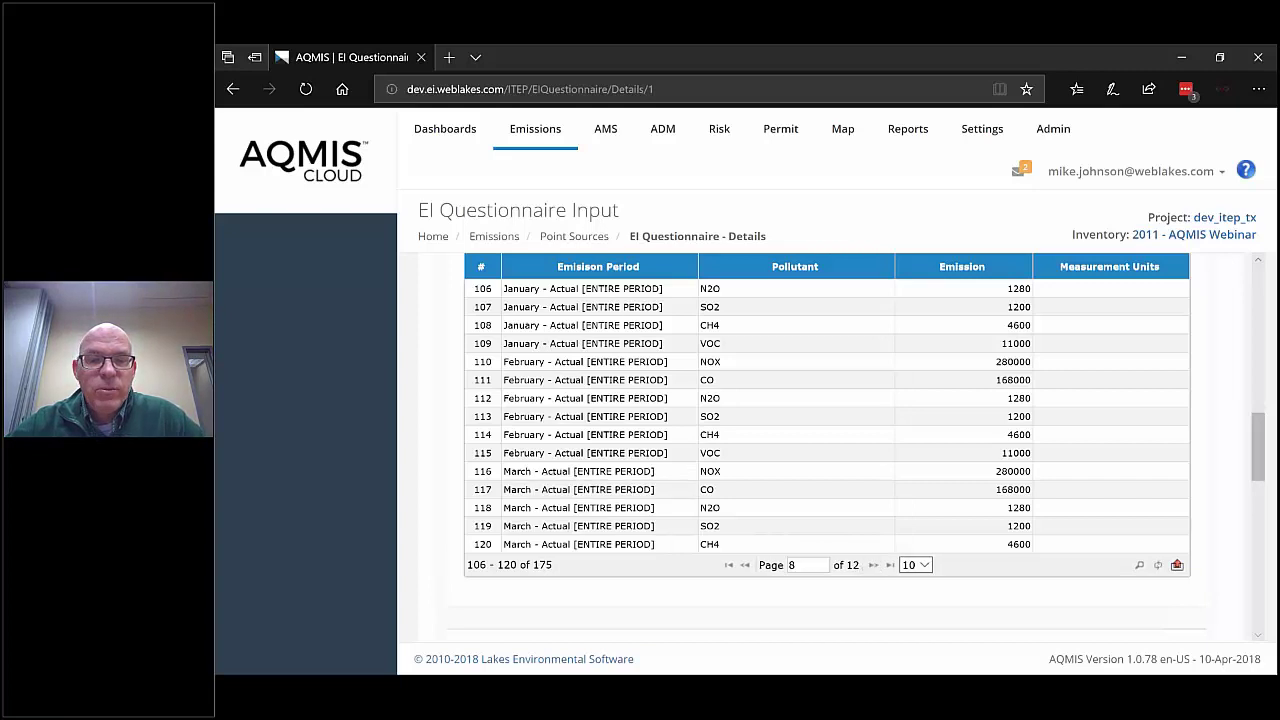
left_click(870, 566)
Go back to page 7 of the BEC Results to review the annual NOX, CO, SO2 and VOC emissions.
left_click(804, 565)
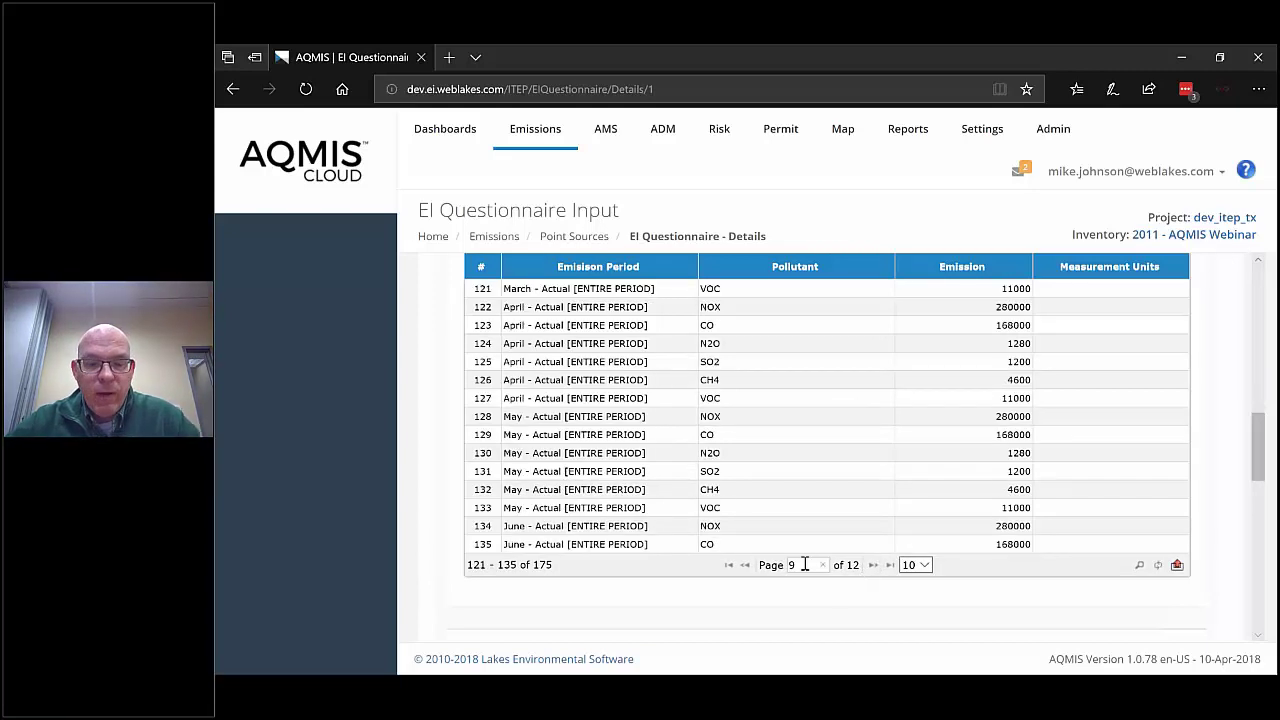
key("BackSpace")
type("7")
key("Return")
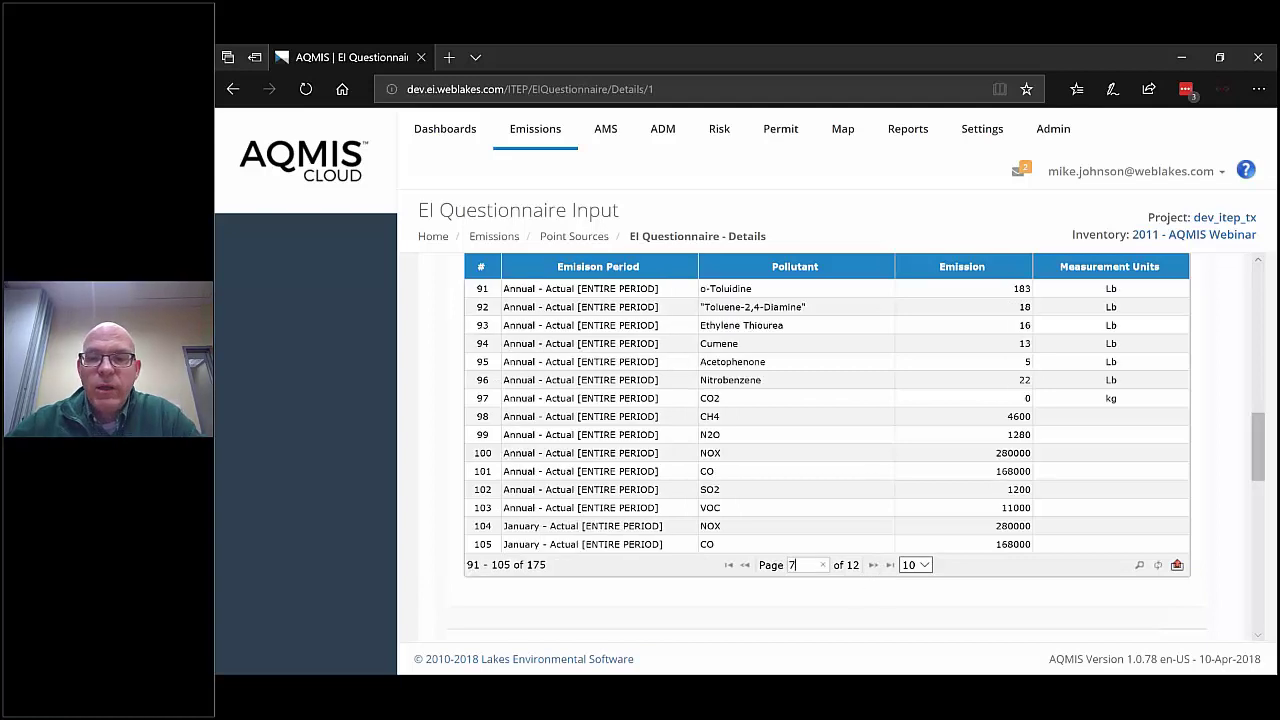
Set the Usage (MM SCF) value to 1000, recalculate the emissions, and compare the annual pollutants in the BEC Results.
left_click_drag(1262, 436, 1249, 461)
left_click(953, 610)
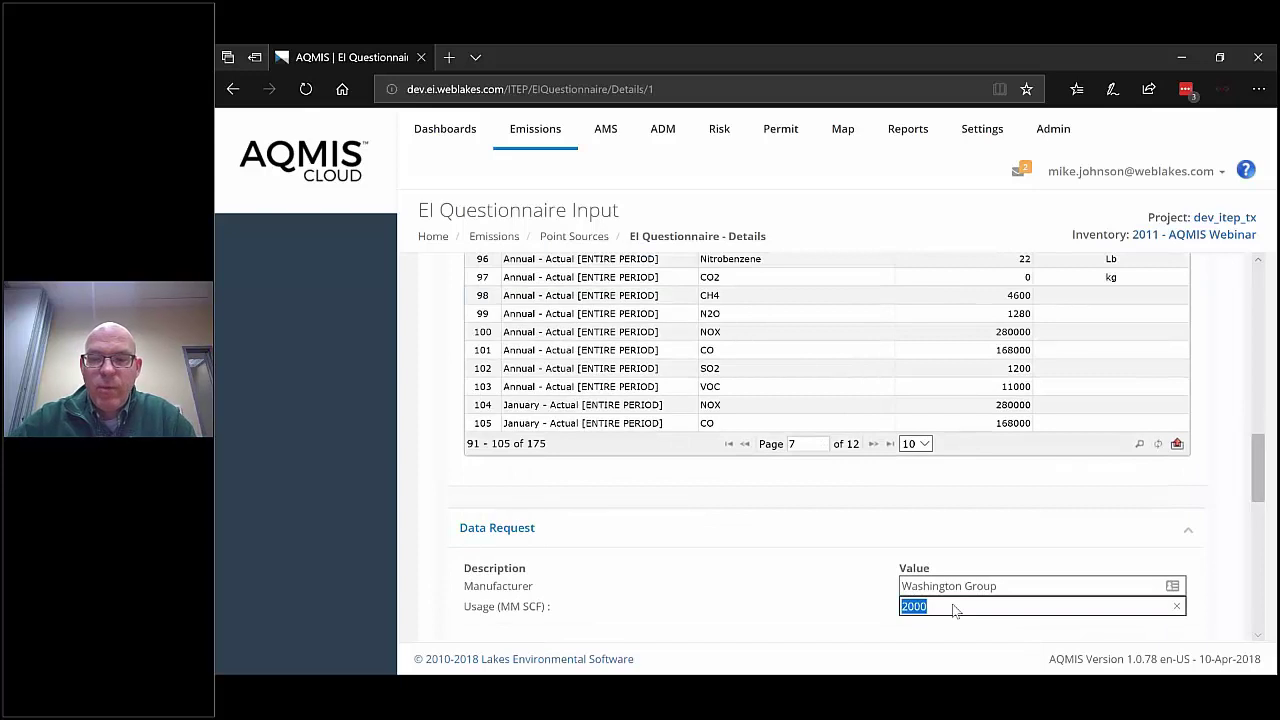
type("1000")
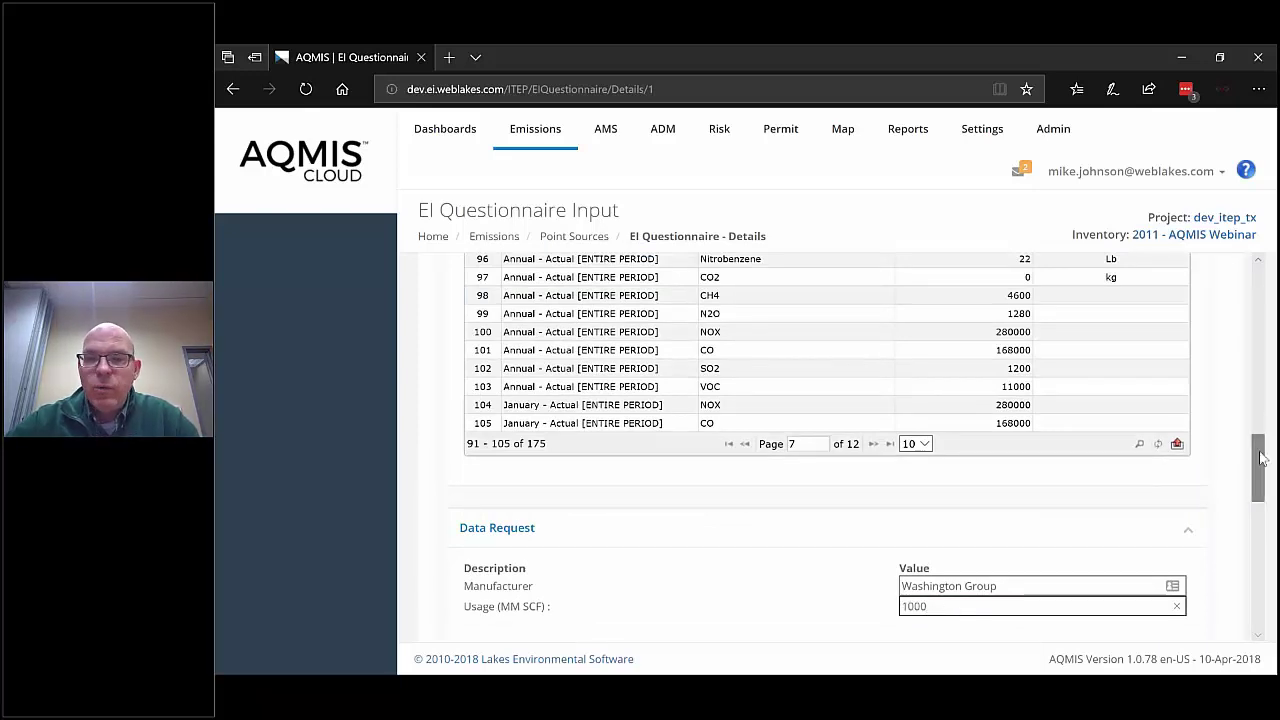
scroll(1262, 488, "up", 2)
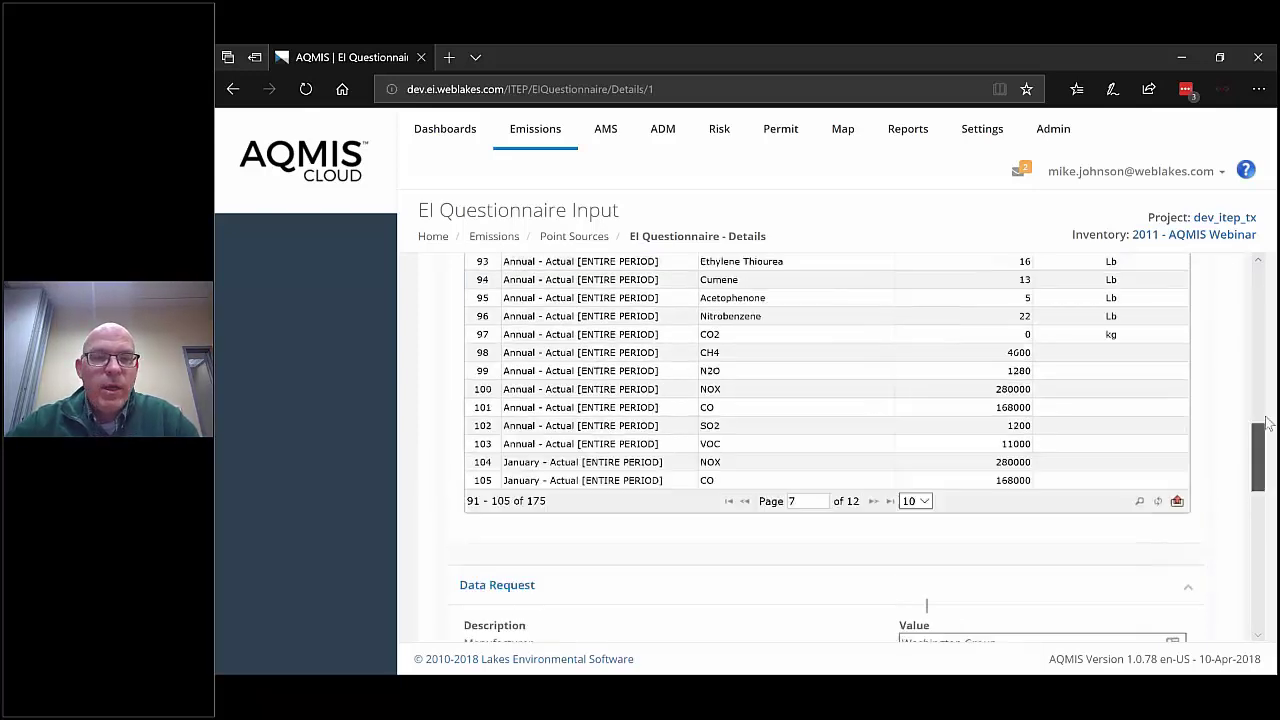
scroll(1260, 430, "up", 1)
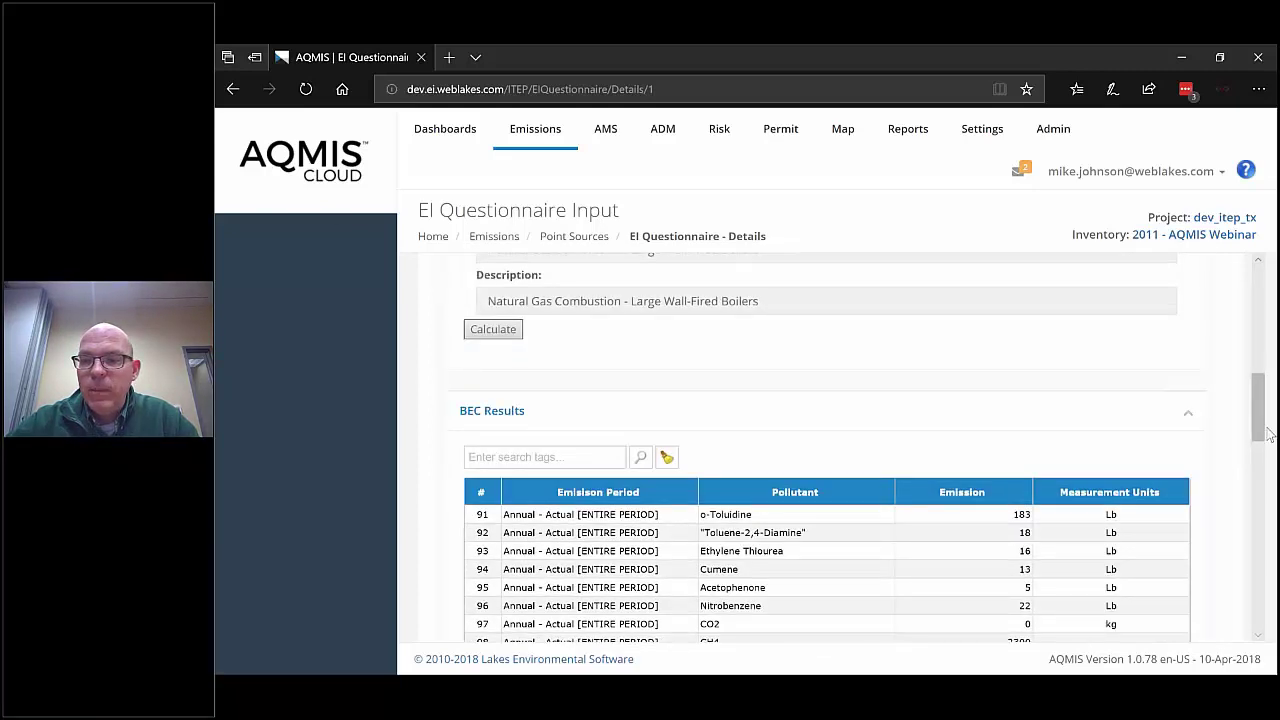
scroll(1262, 430, "down", 2)
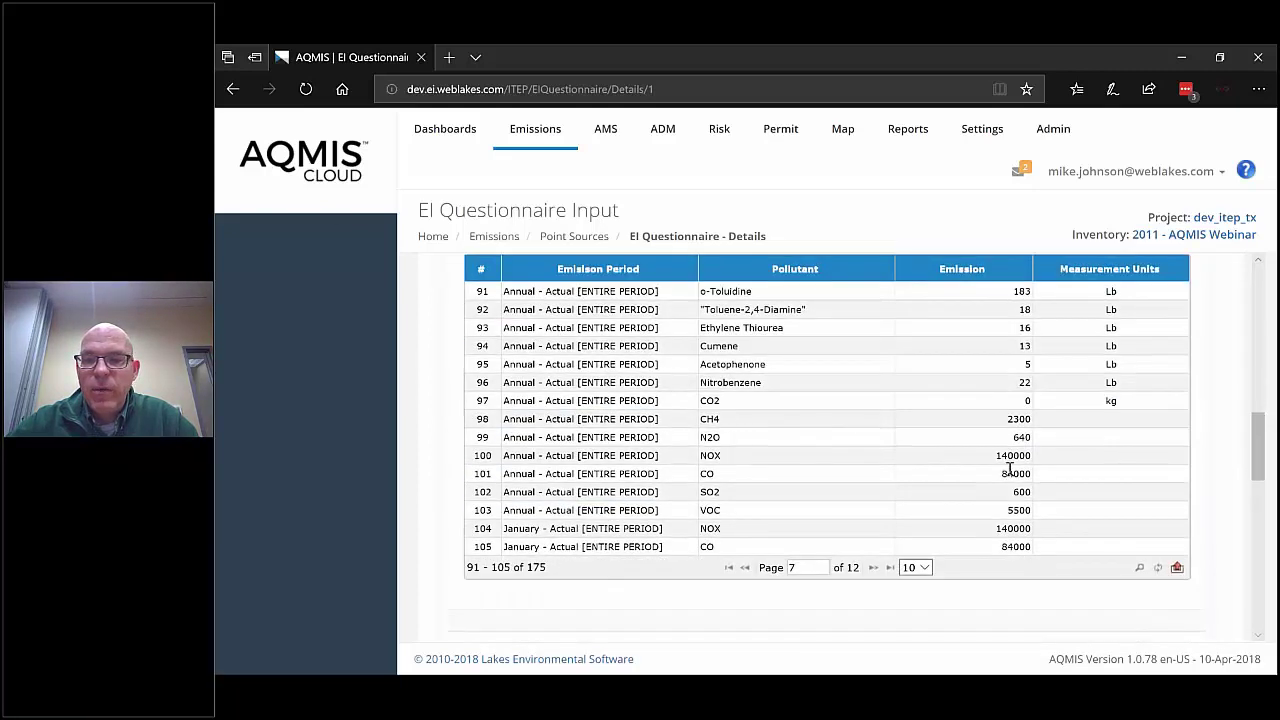
Leave the EI Questionnaire for the Point Sources overview and open the Project Map.
left_click_drag(1259, 474, 1262, 312)
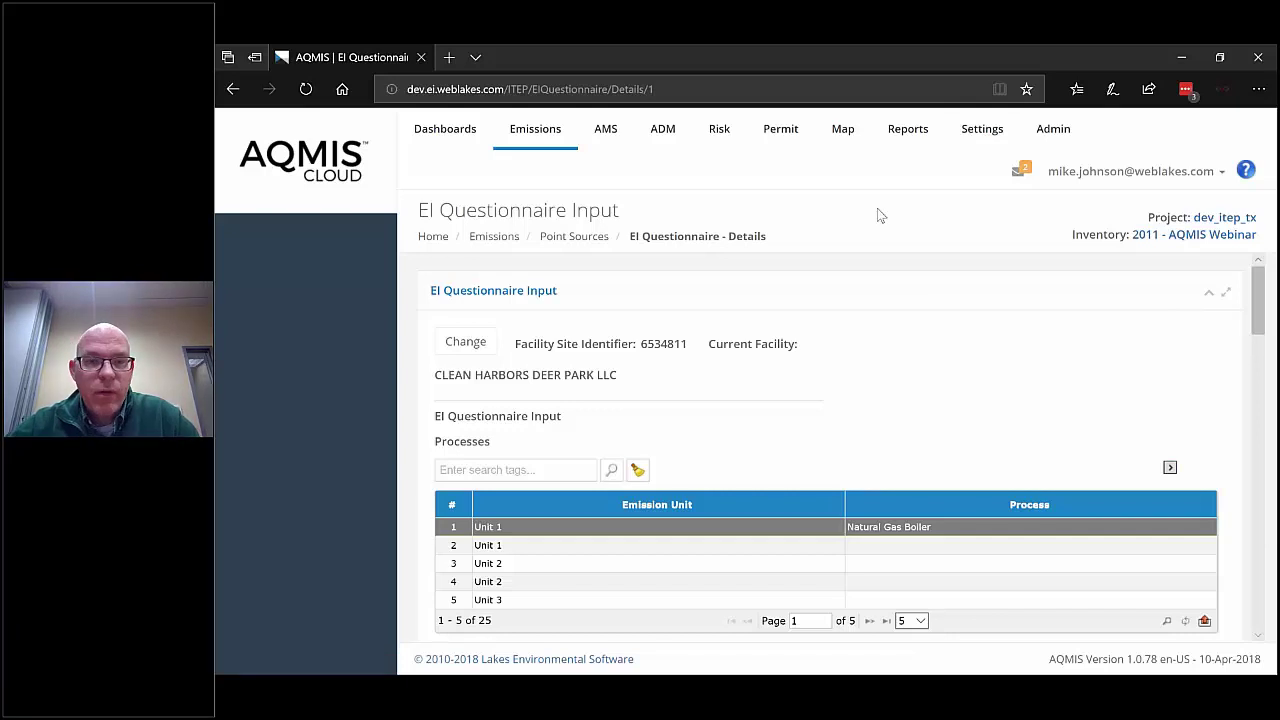
left_click(571, 237)
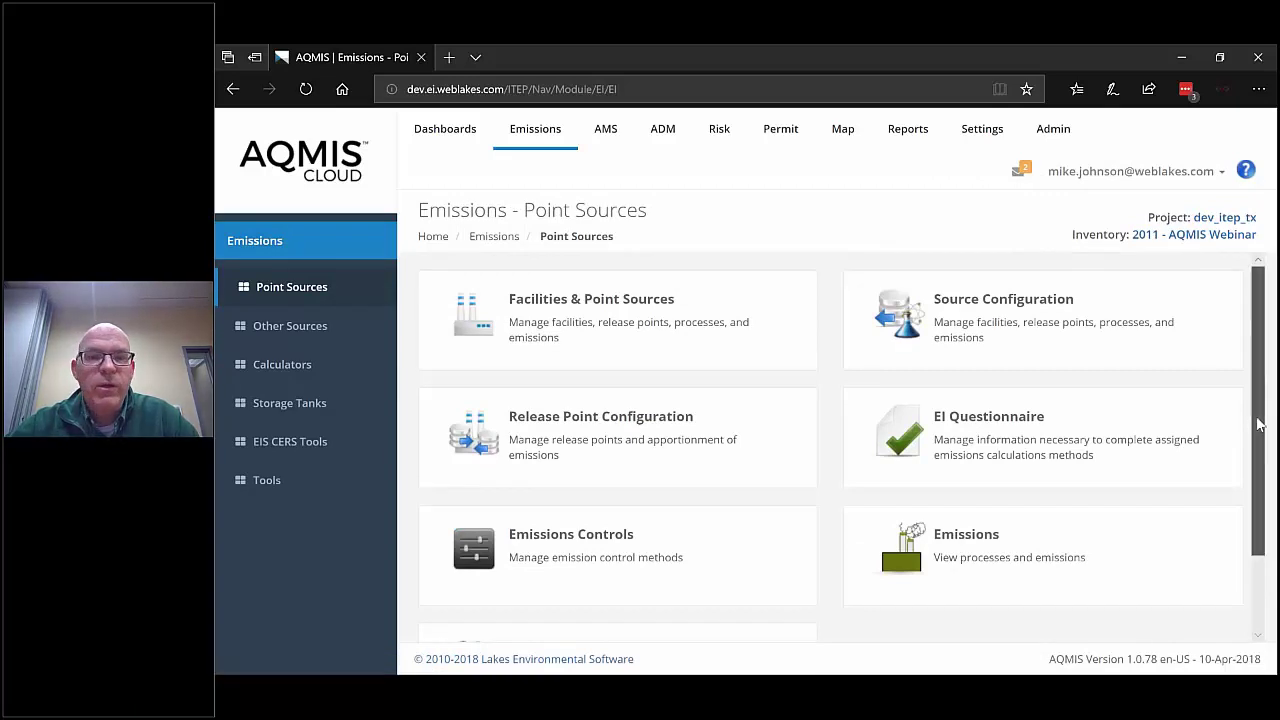
left_click(843, 133)
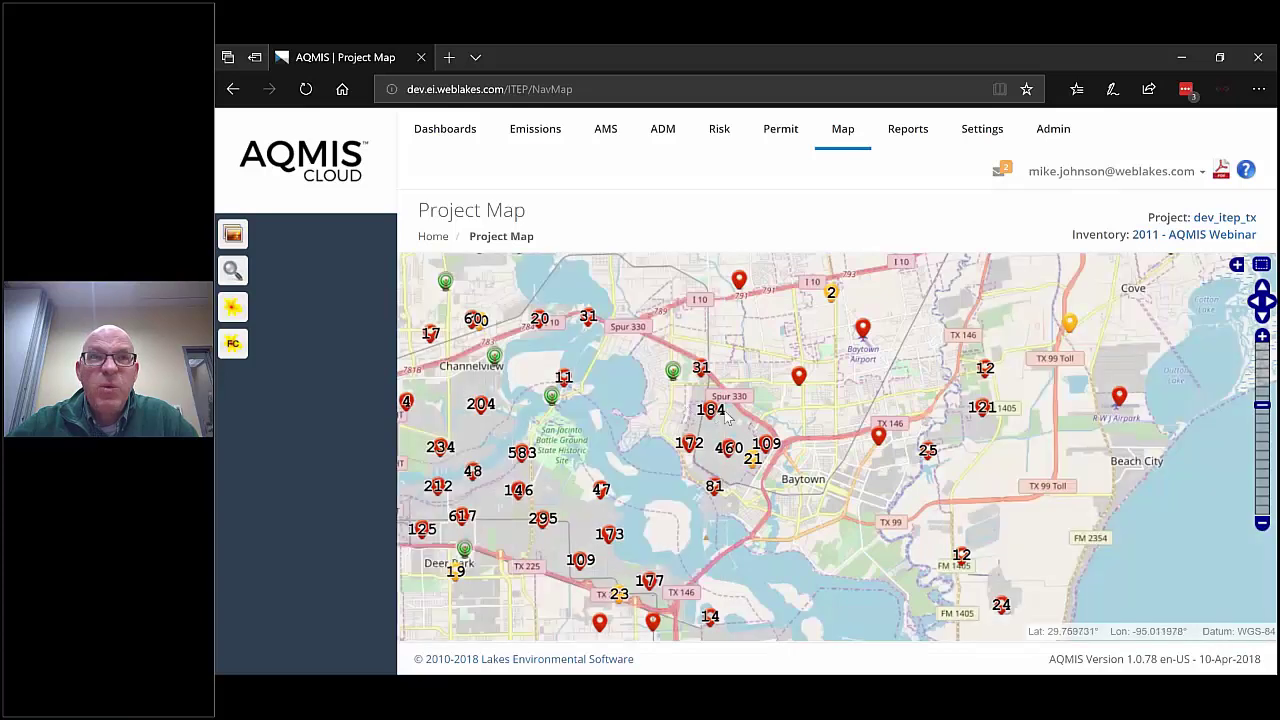
Zoom in on the release point clusters northwest of Baytown and examine the release points listed for several of them.
left_click(729, 433)
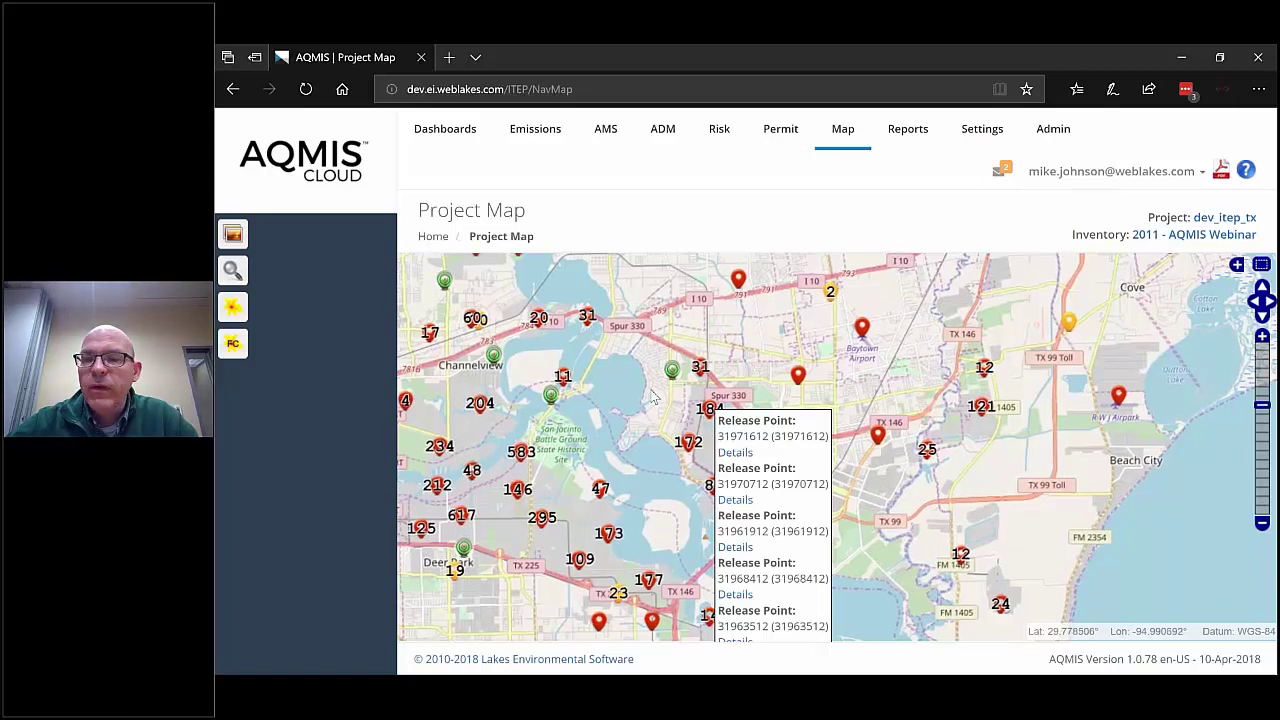
left_click(1262, 337)
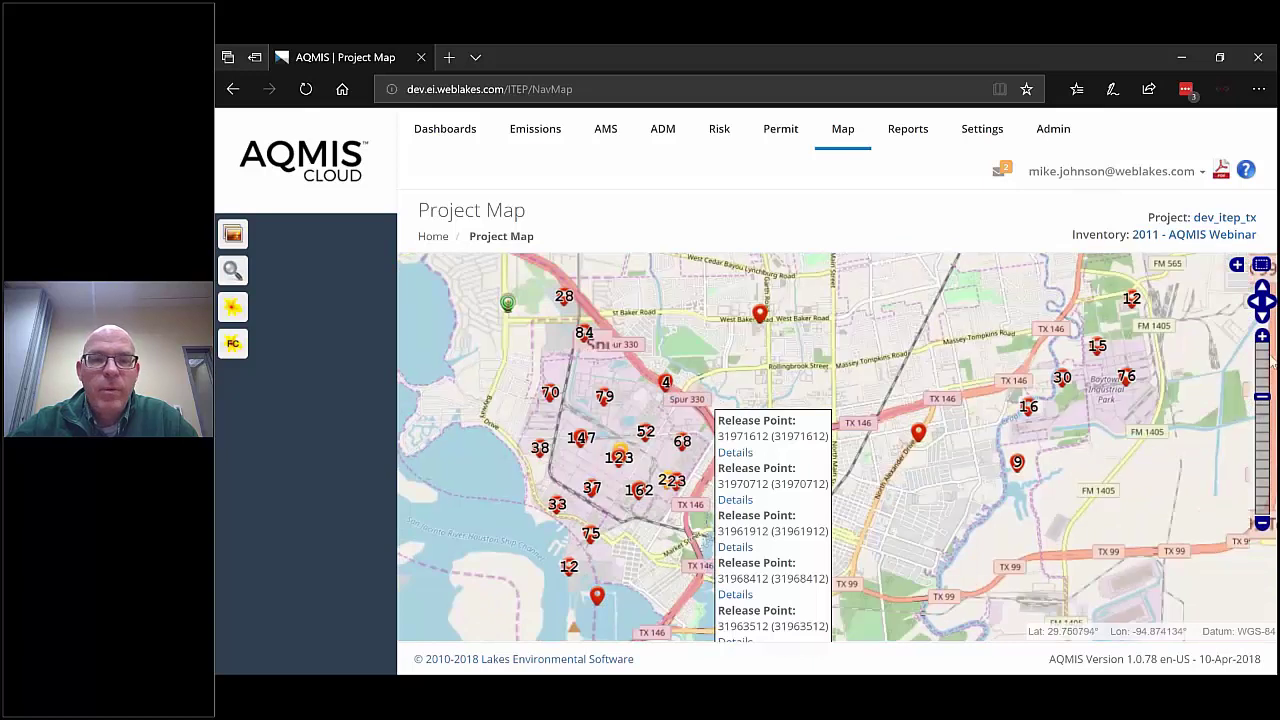
left_click(1263, 340)
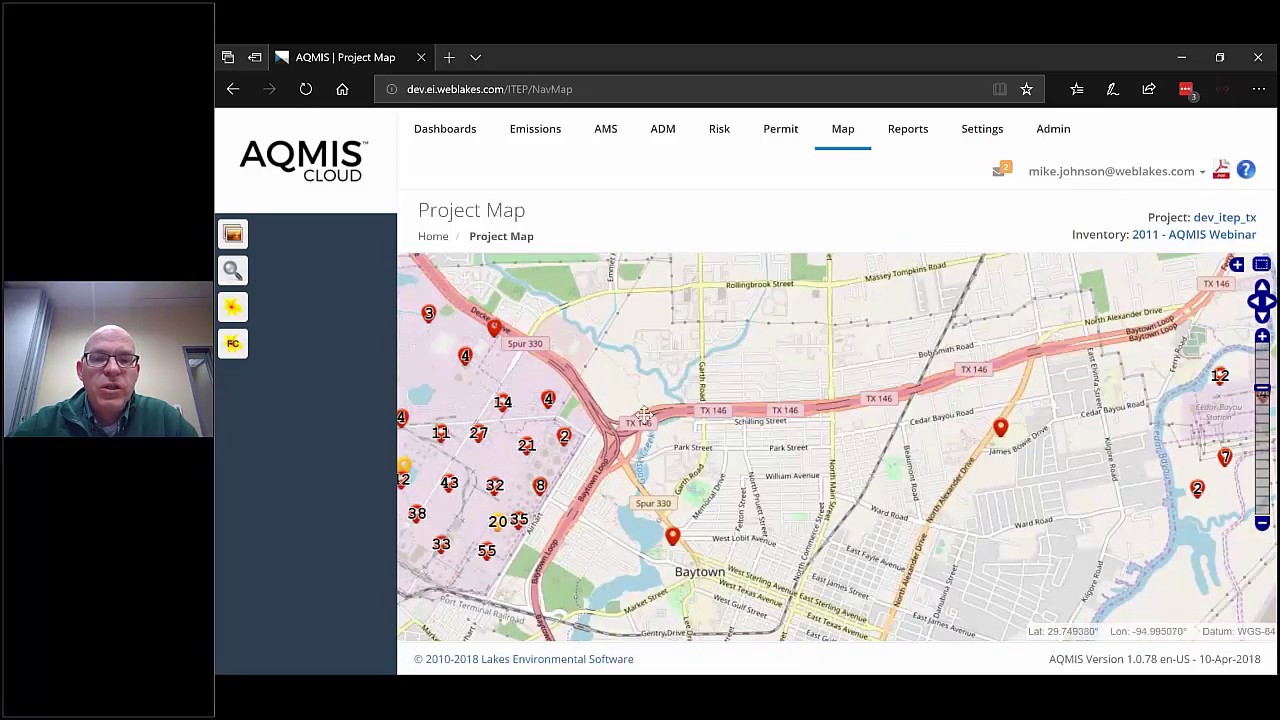
left_click_drag(644, 416, 777, 416)
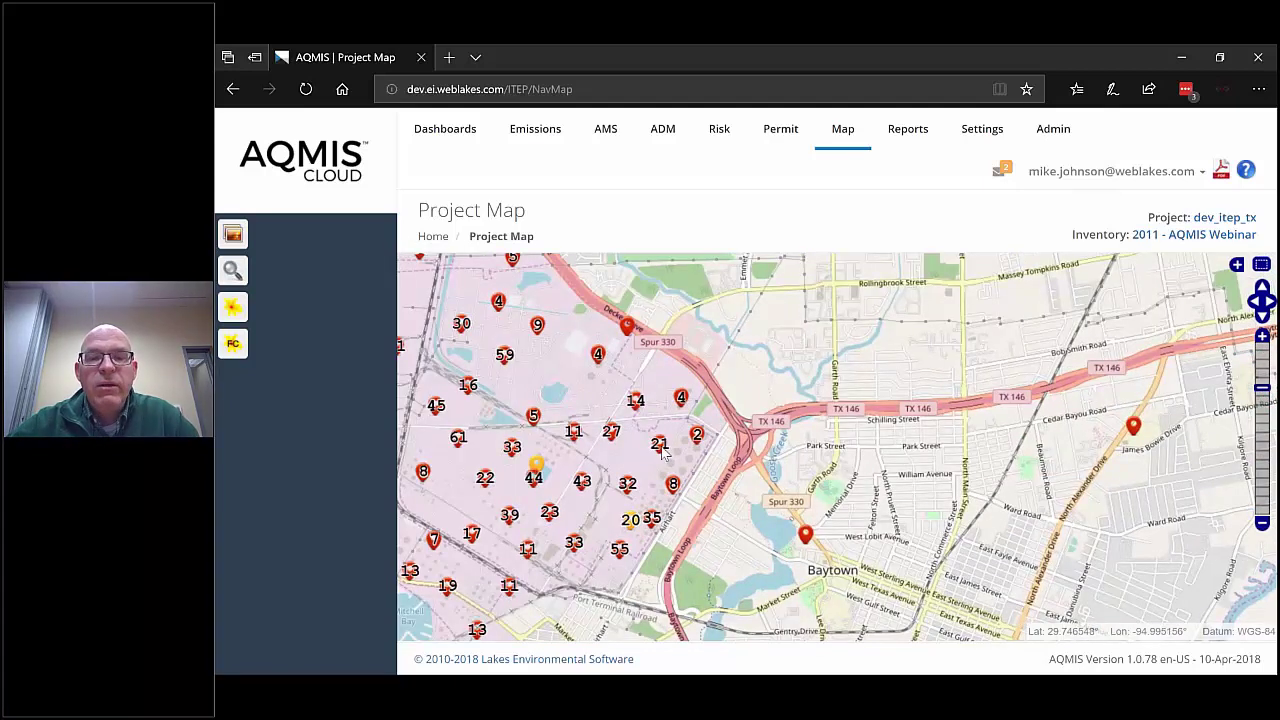
left_click(660, 446)
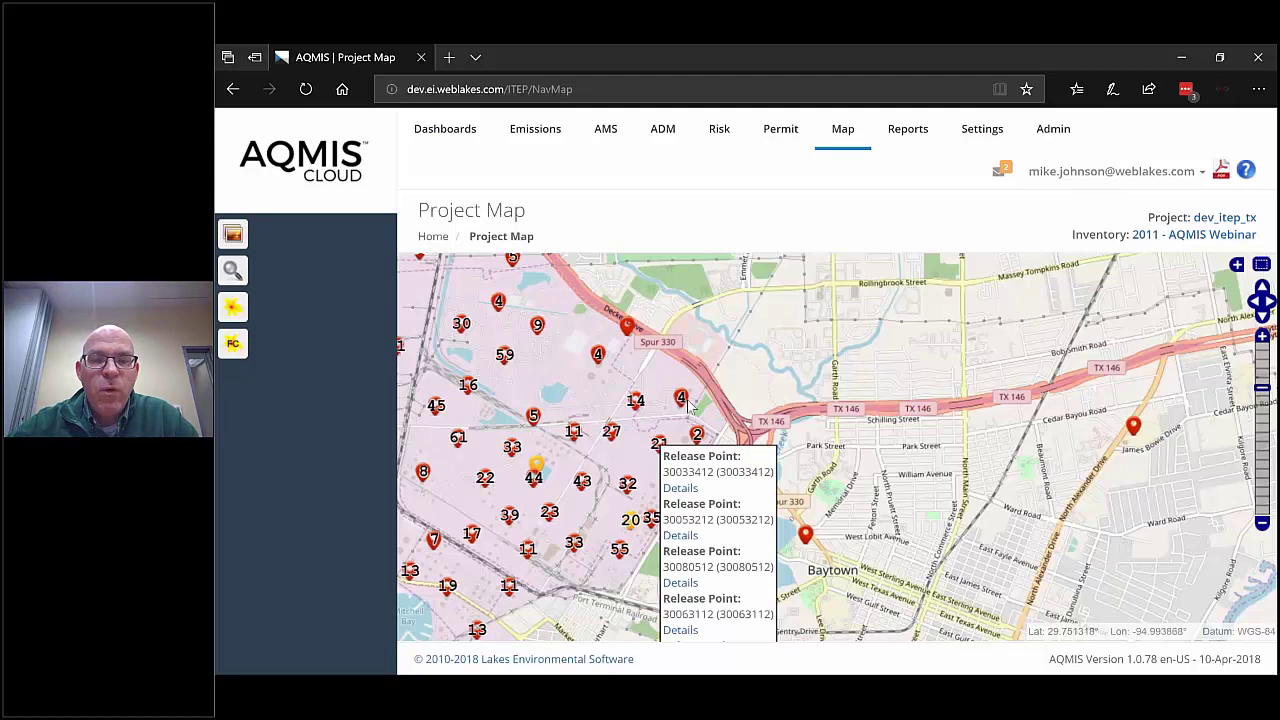
left_click(535, 417)
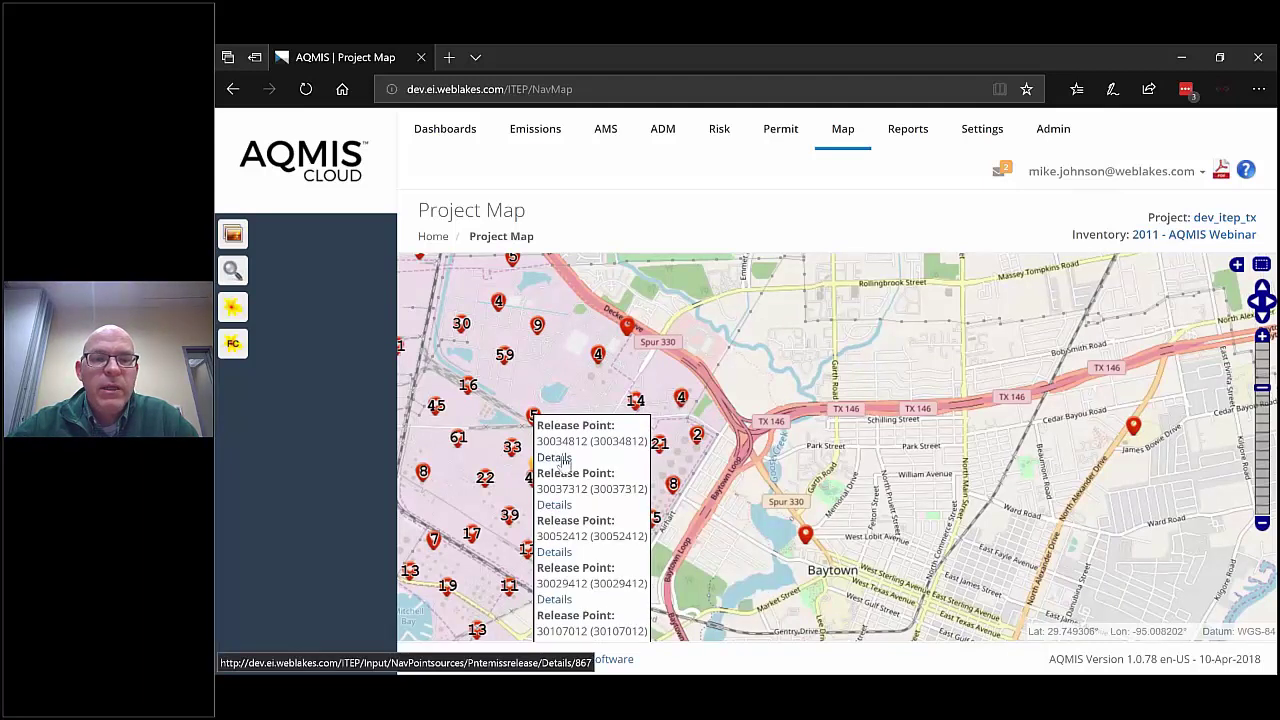
Open the details of release point 30034812 at Baytown Refinery and review its stack parameters and georeference.
left_click(556, 458)
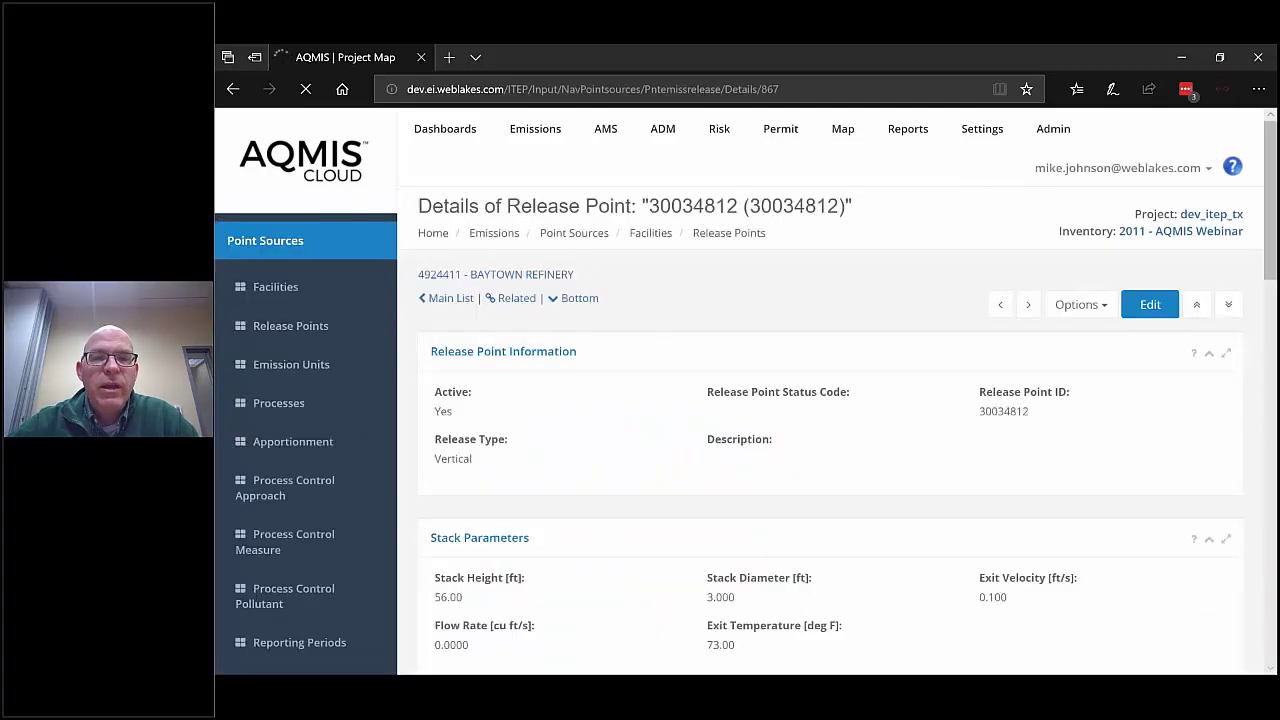
left_click(1271, 344)
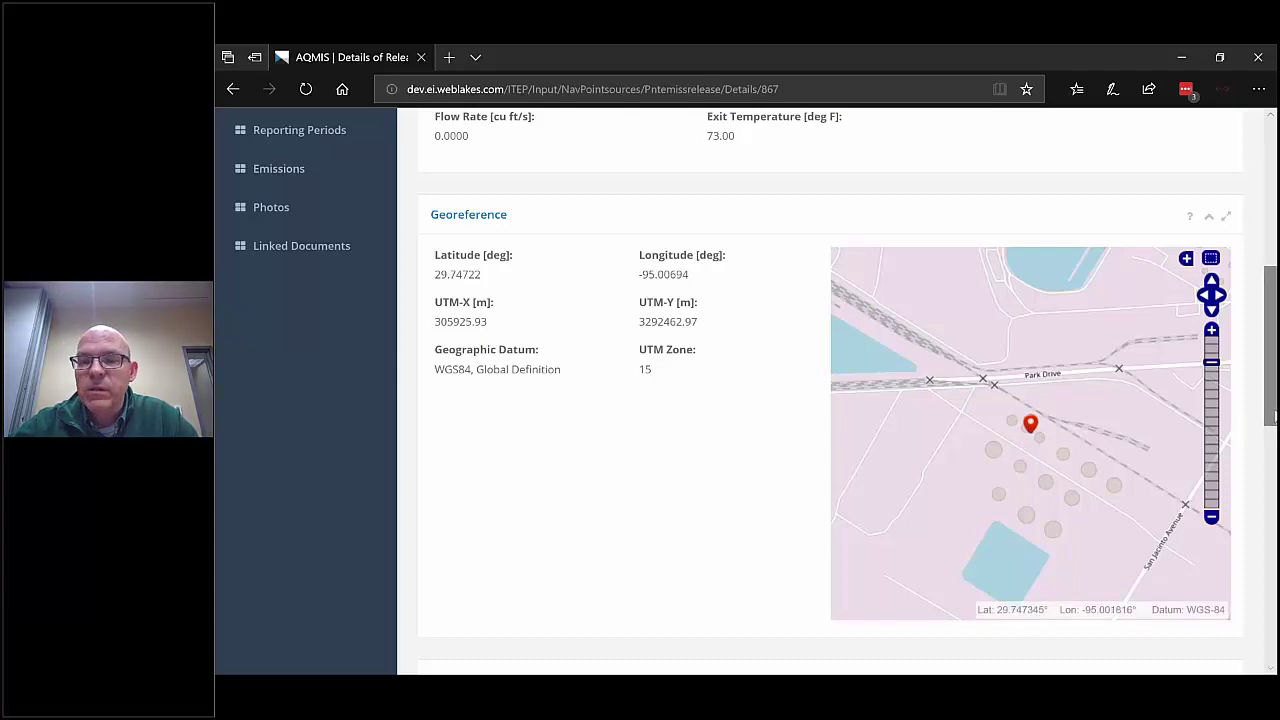
left_click(1271, 200)
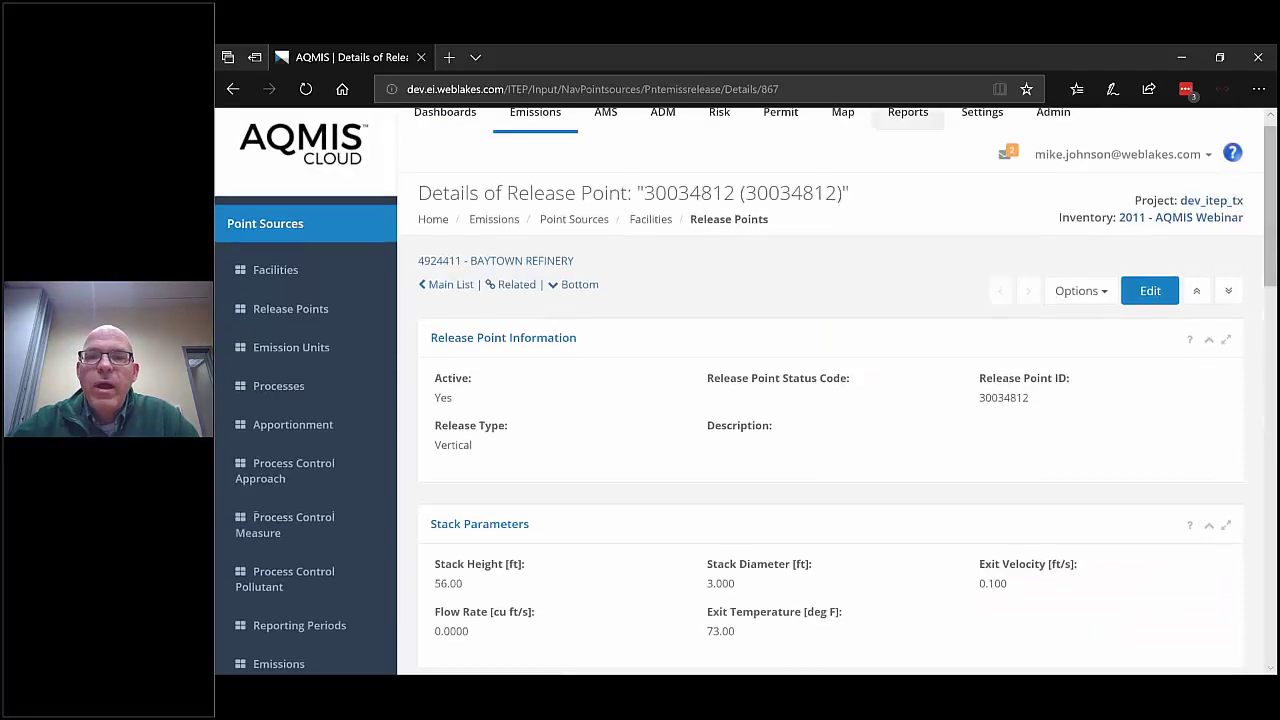
Generate the Pollutant Totals report from the Webinar reports, with all pollutants selected and Annual as the period.
left_click(913, 126)
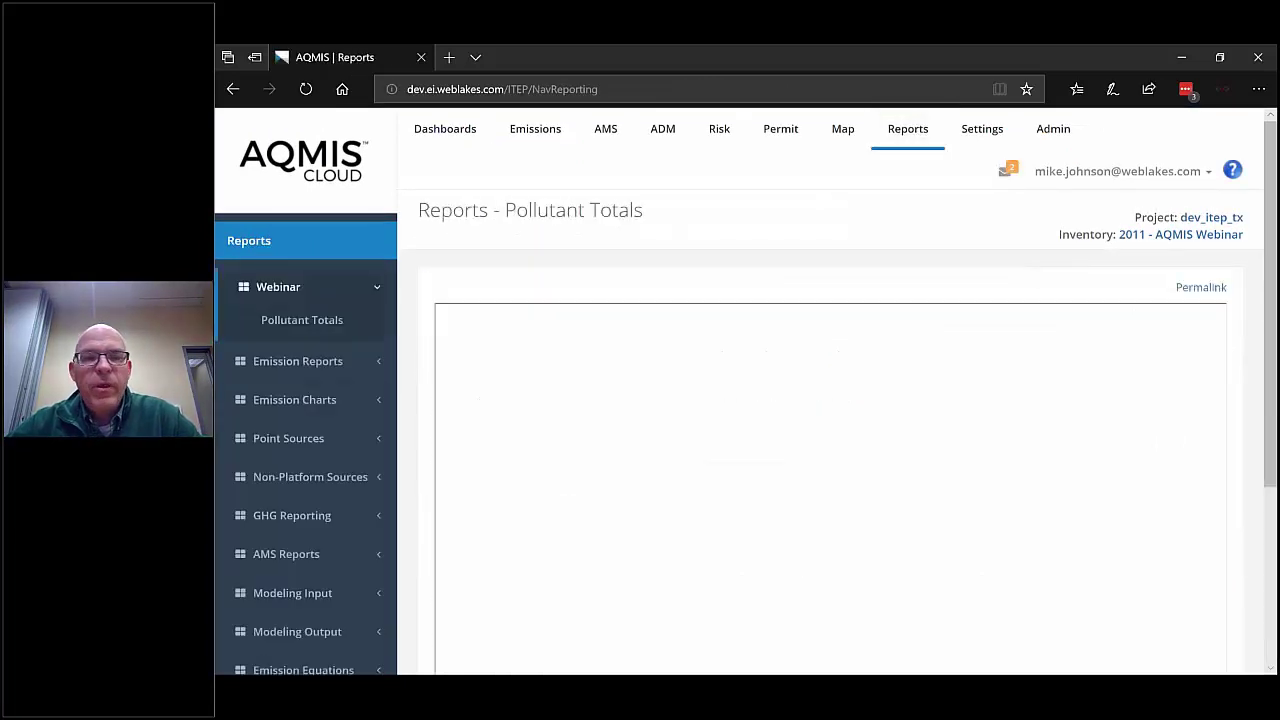
left_click(323, 324)
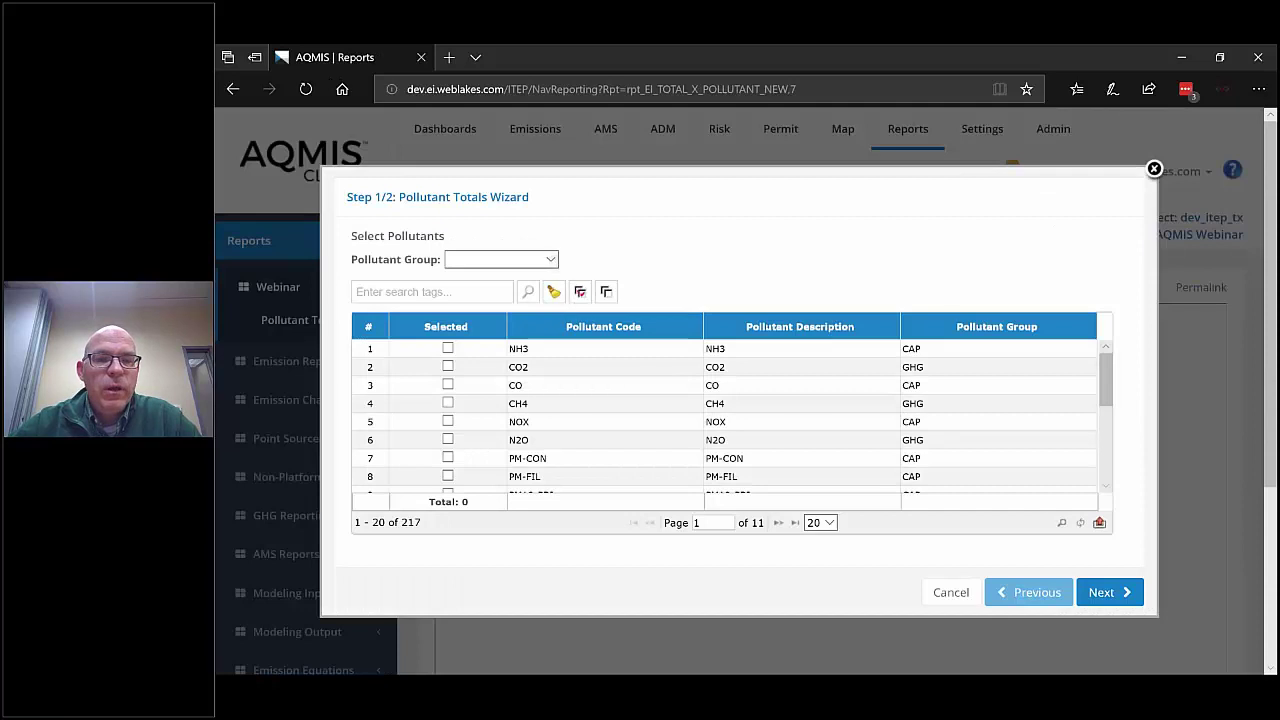
left_click(580, 292)
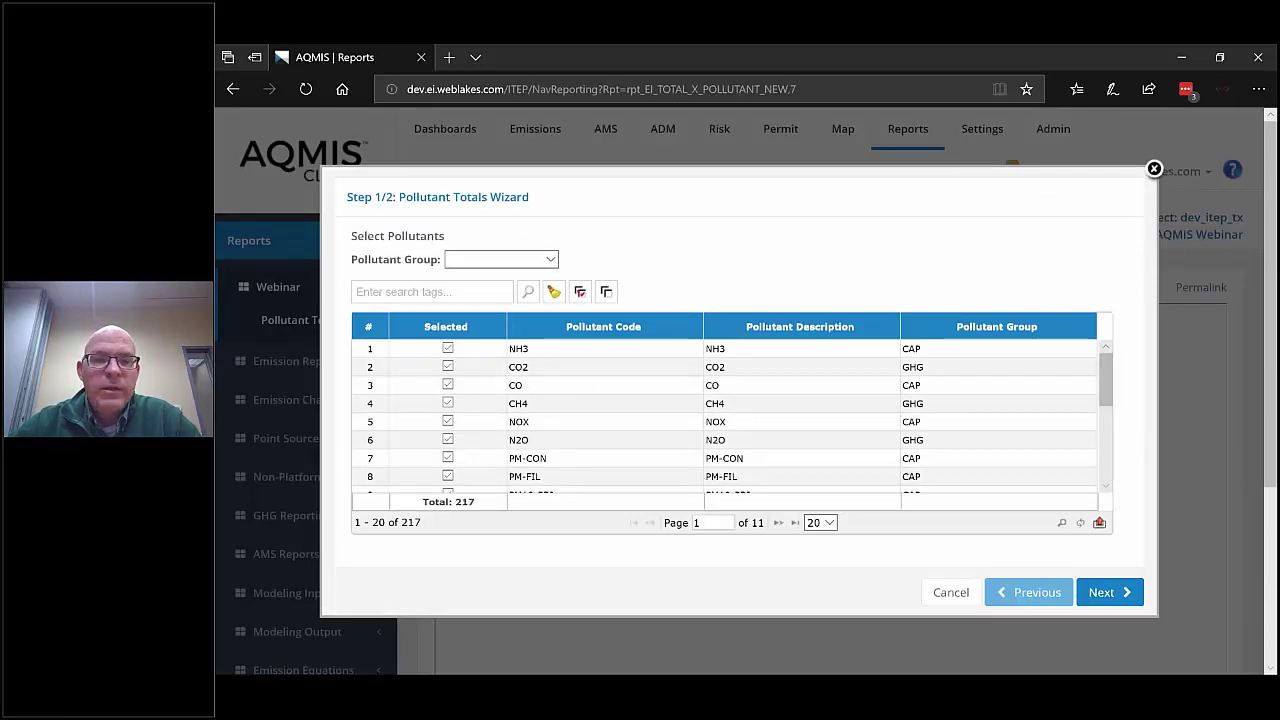
left_click(1112, 592)
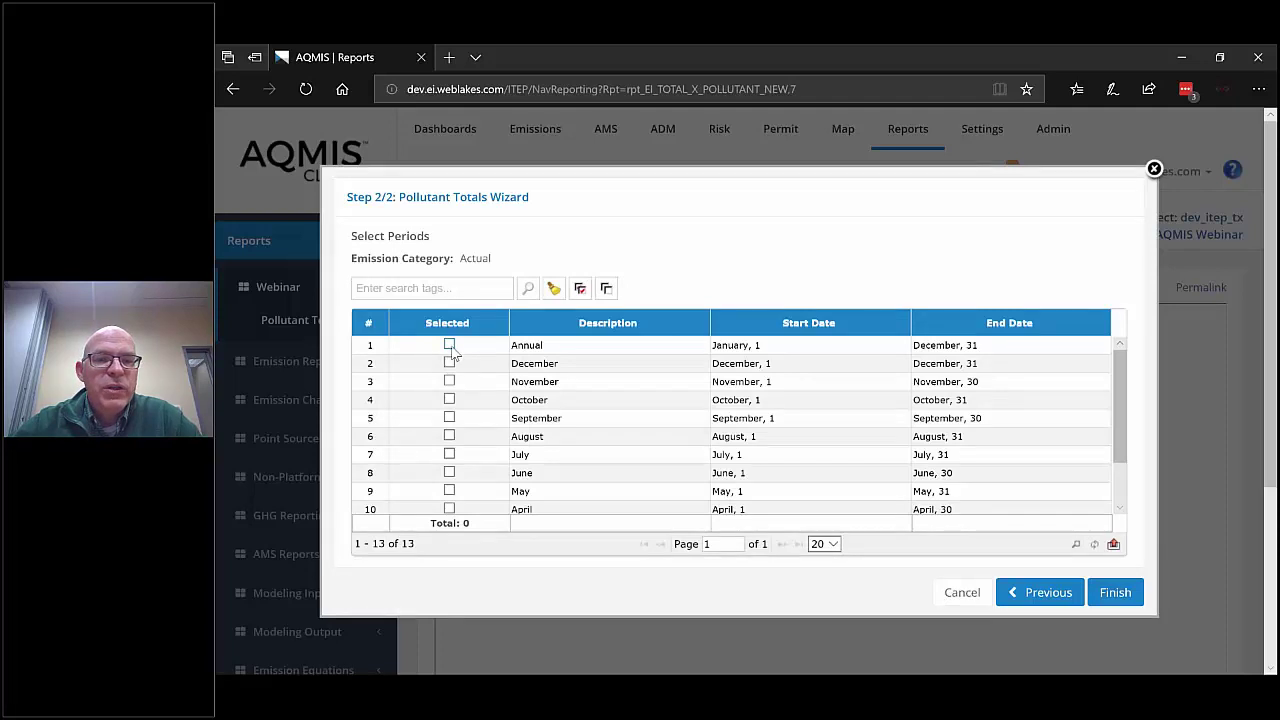
left_click(449, 345)
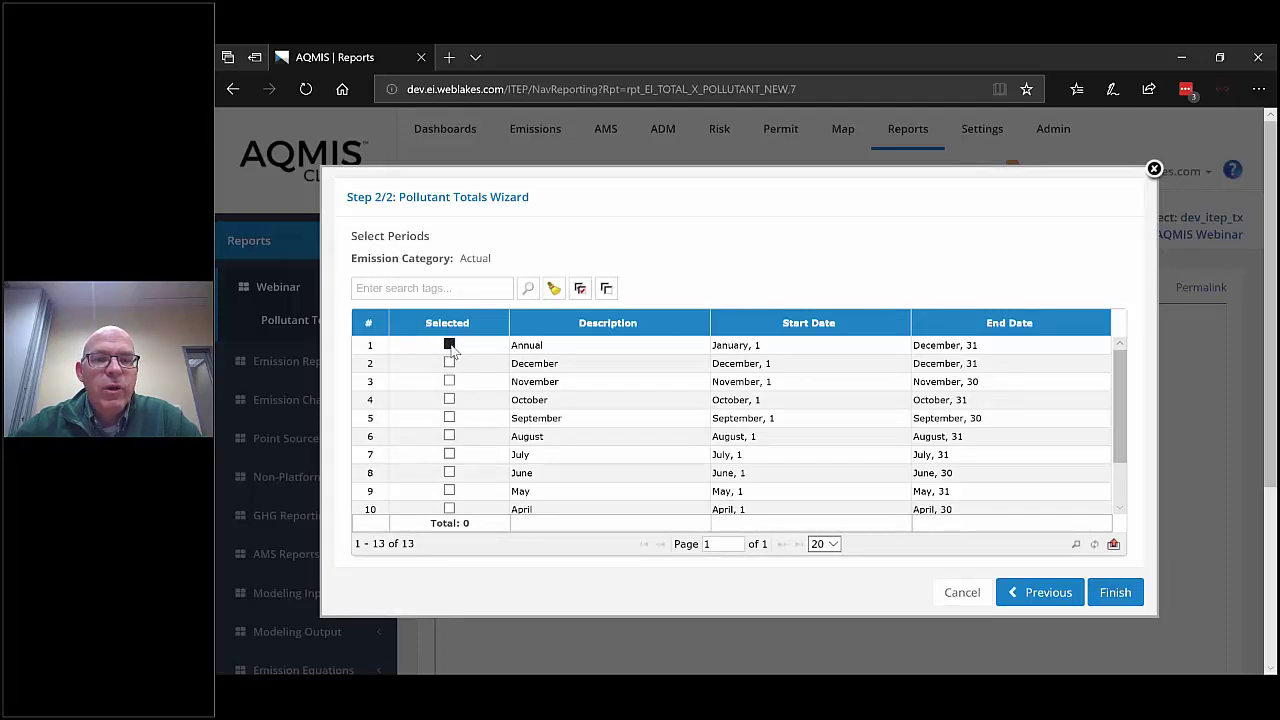
left_click(1117, 594)
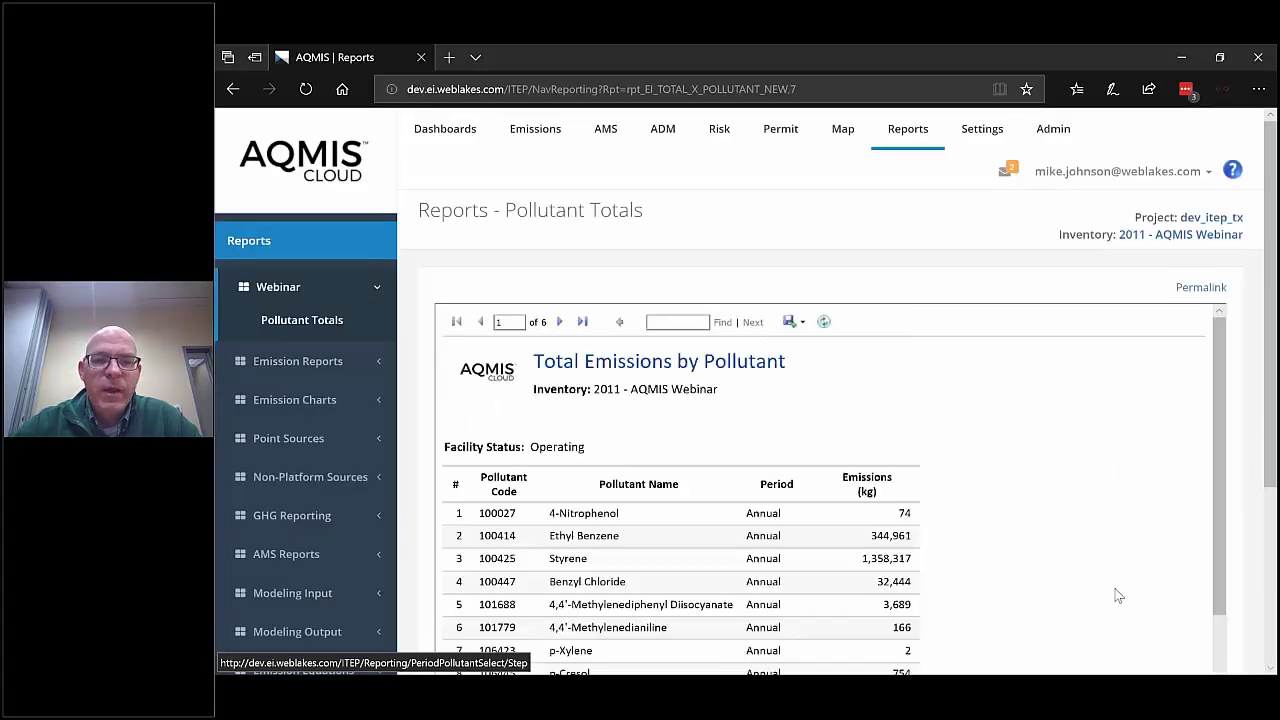
Browse to page 2 of the Total Emissions by Pollutant report, search it for NOX, and step through the matches.
left_click_drag(1268, 480, 1262, 540)
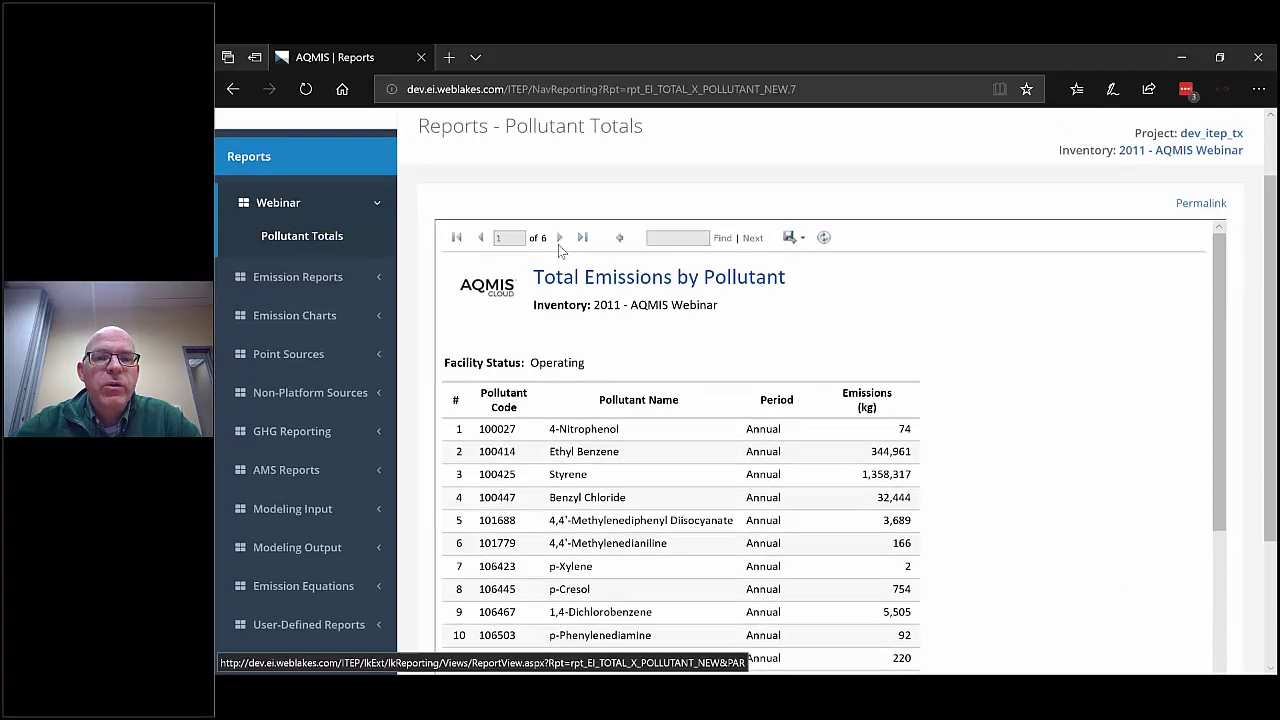
left_click(559, 238)
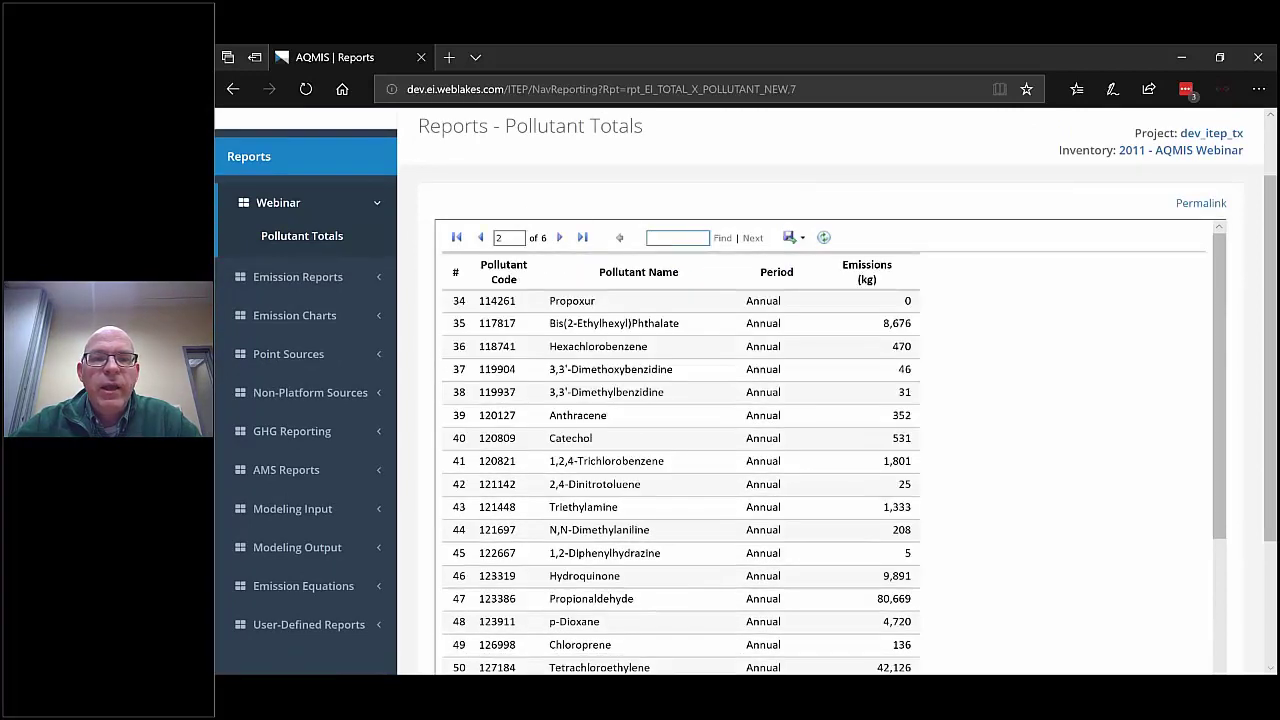
left_click(669, 238)
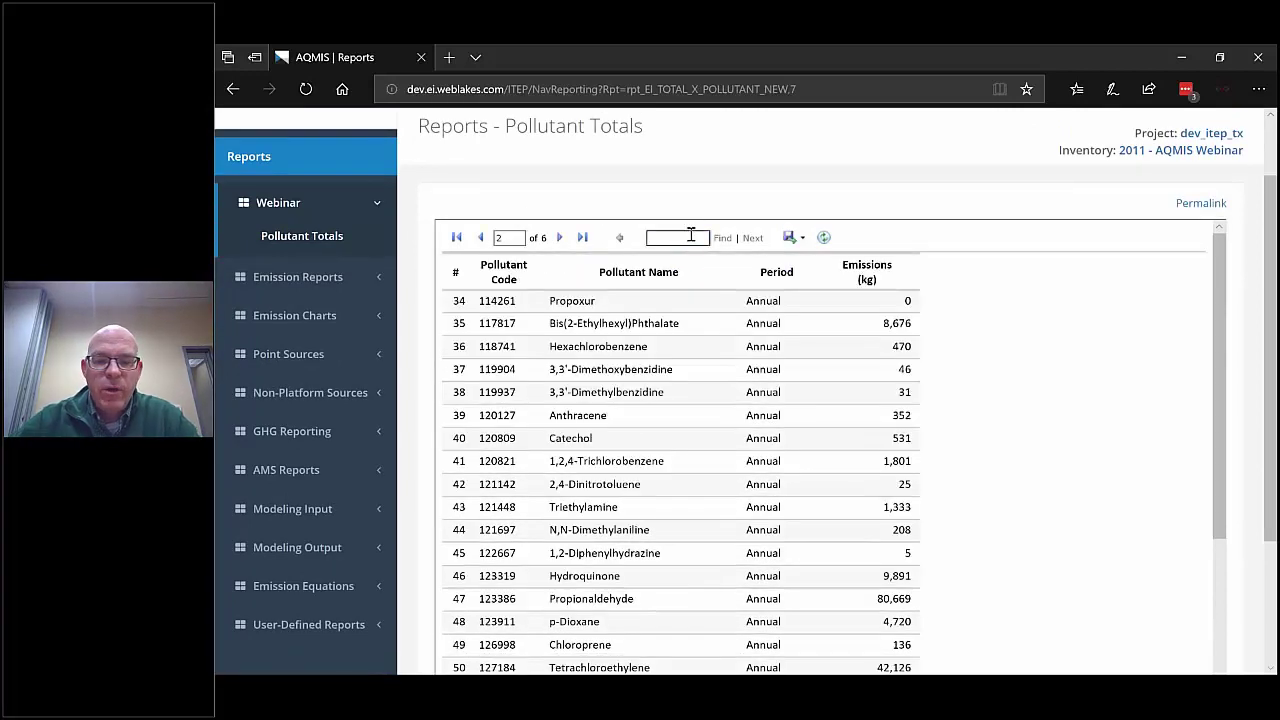
type("NOX")
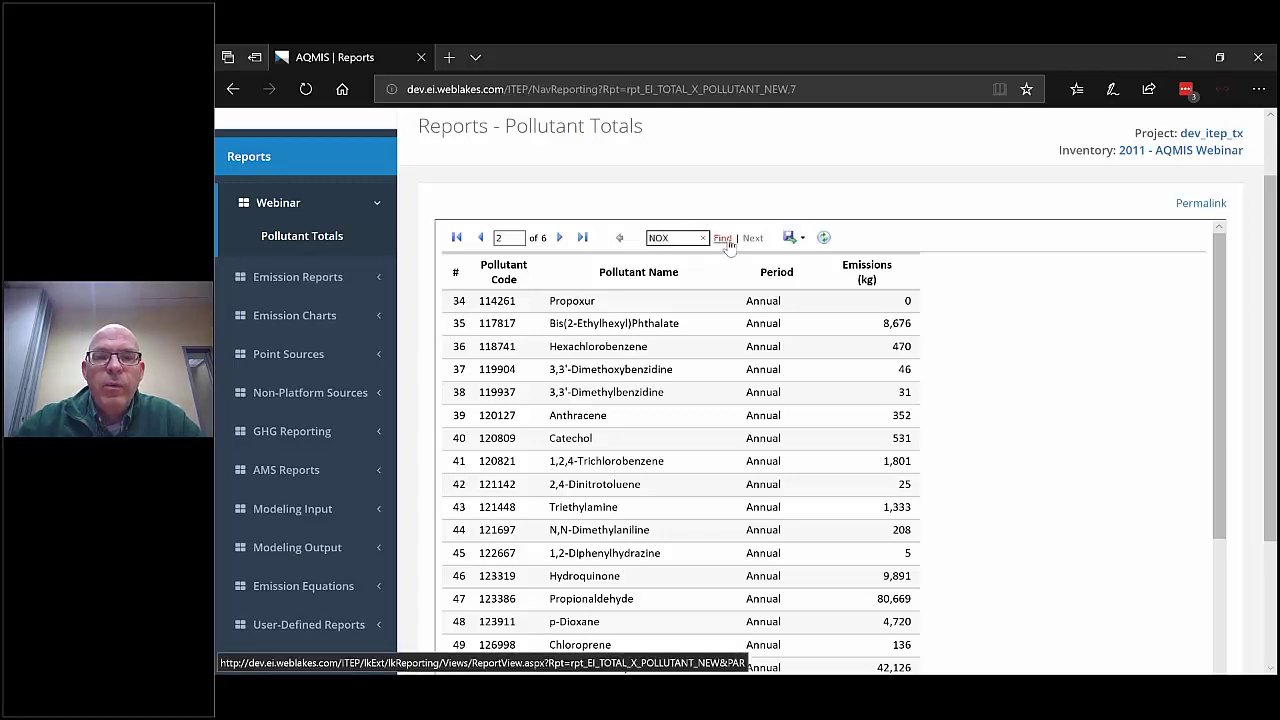
left_click(722, 238)
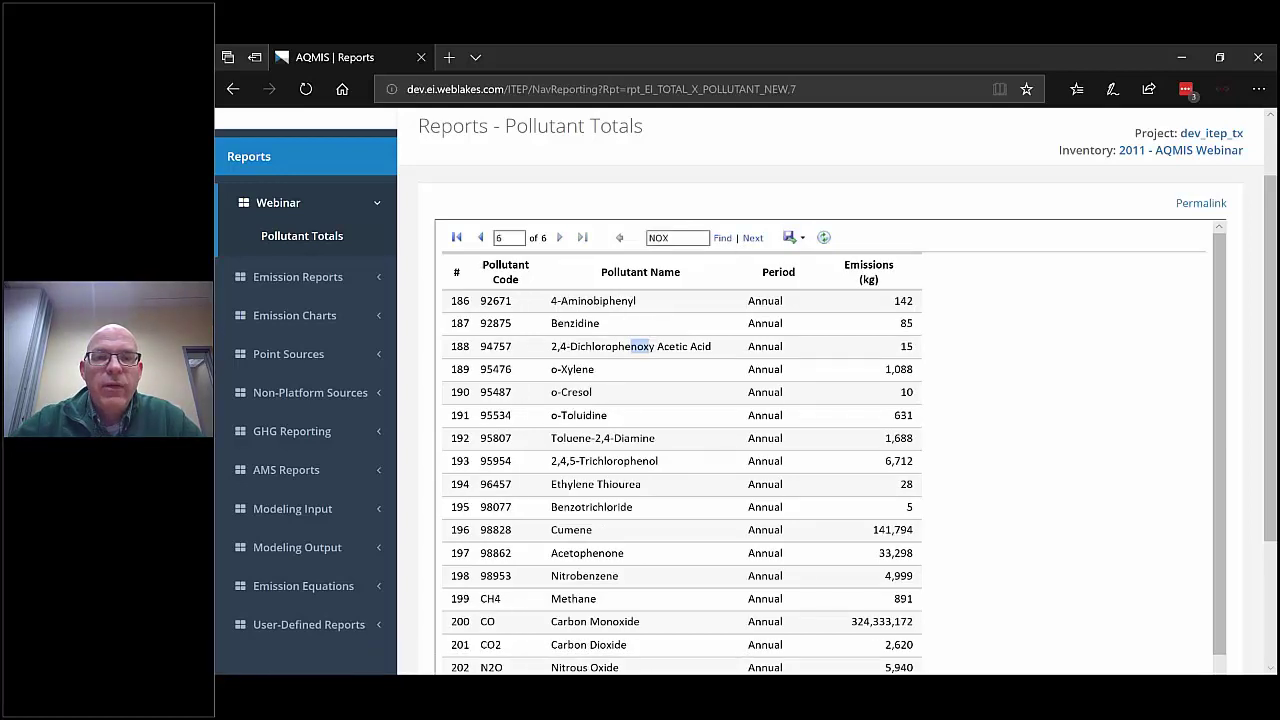
left_click(724, 242)
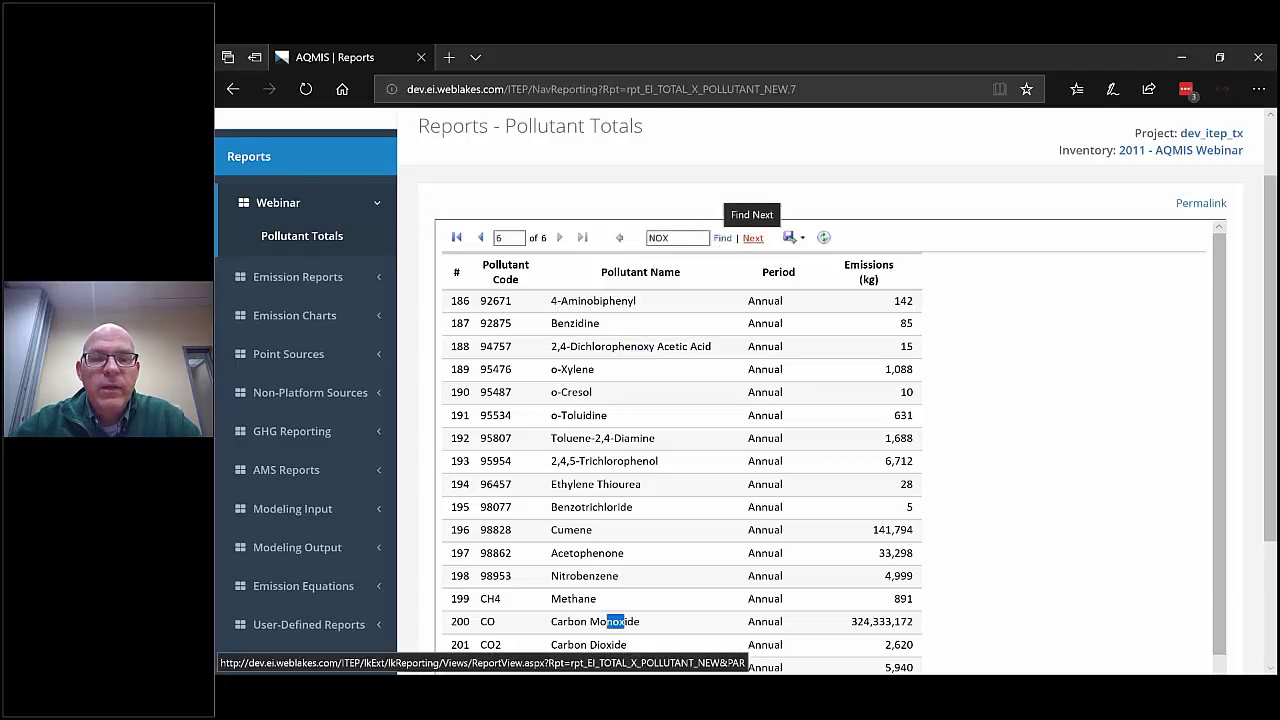
left_click(753, 239)
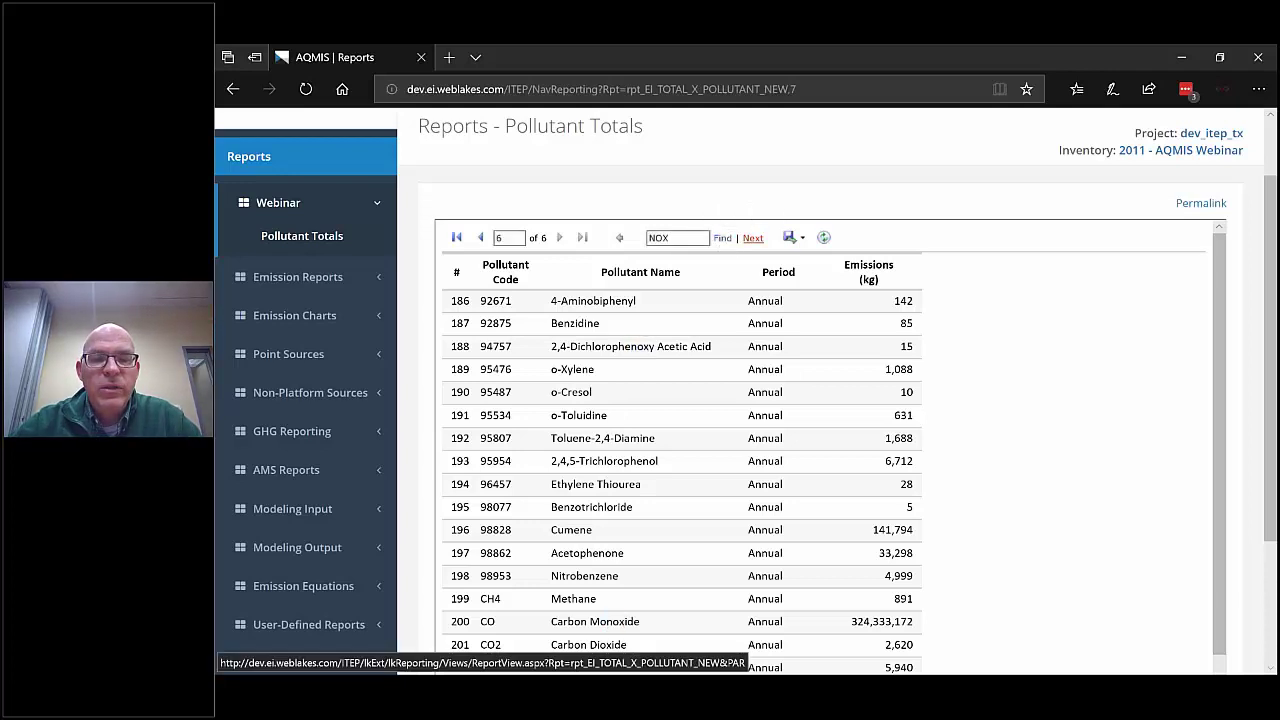
Export the Pollutant Totals report to Excel, open the workbook, and inspect the Styrene emissions cell H11.
left_click(805, 241)
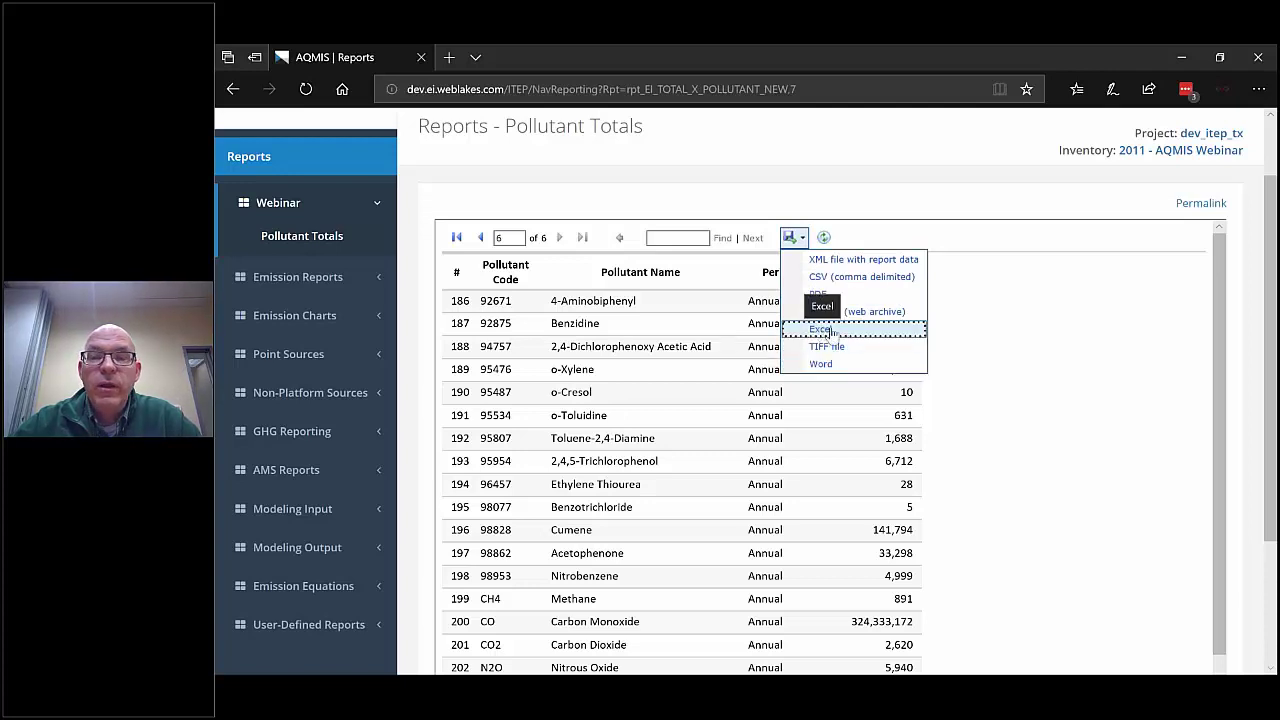
left_click(829, 331)
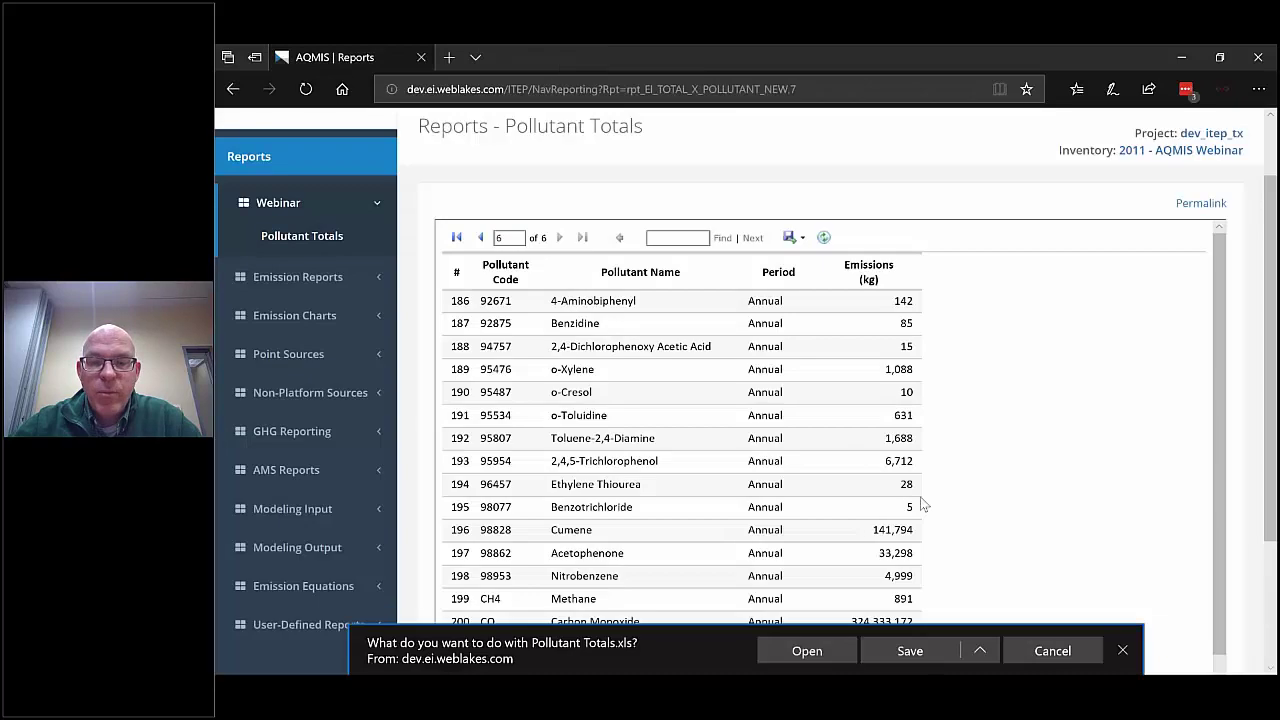
left_click(806, 651)
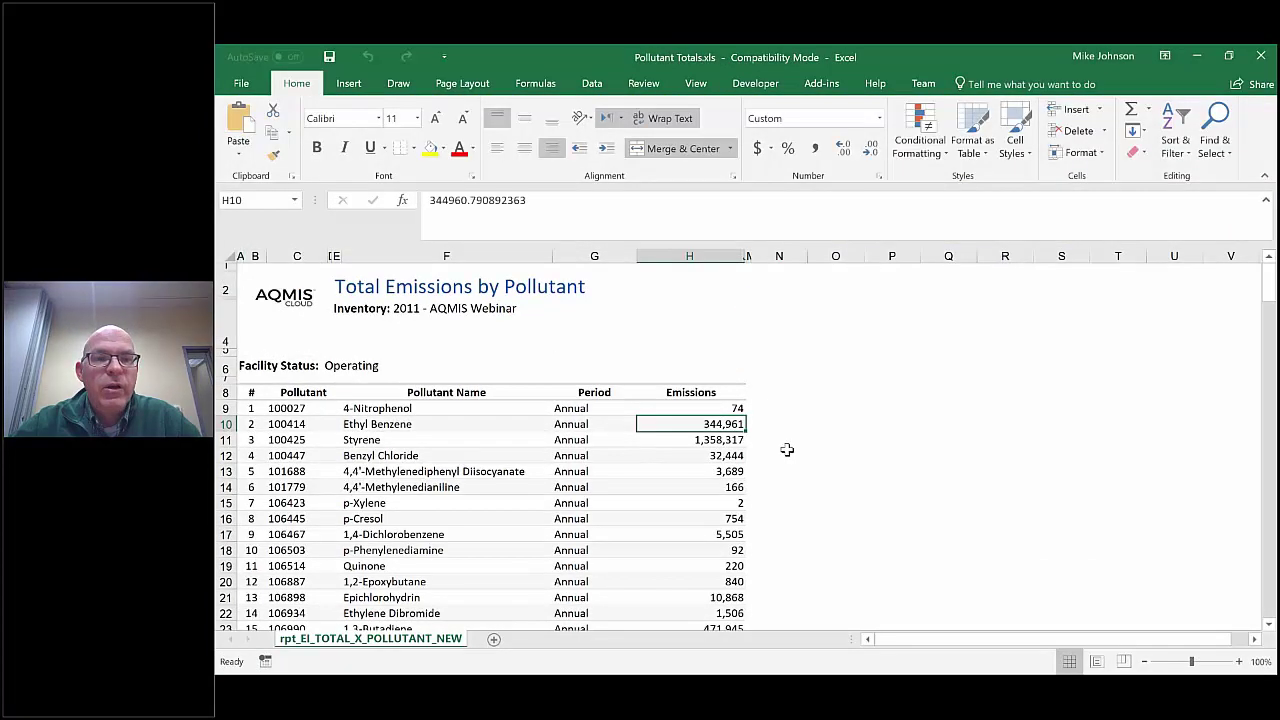
left_click(698, 441)
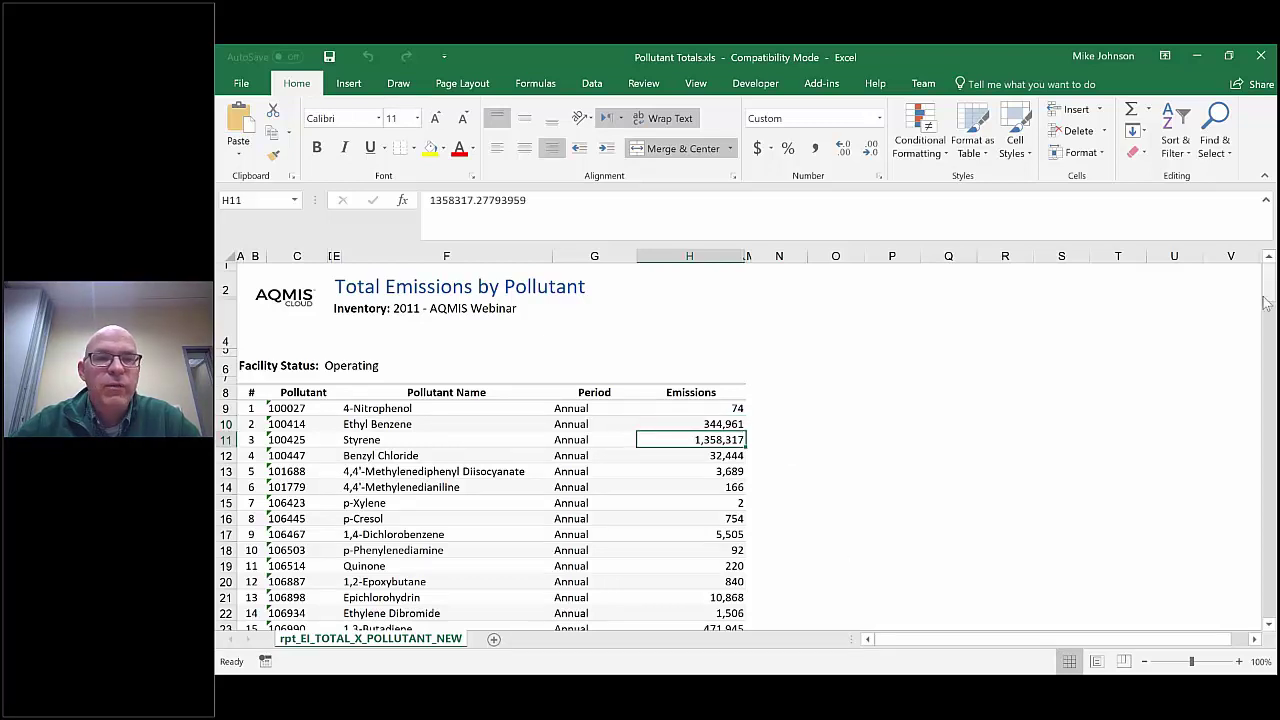
Minimize both Pollutant Totals workbooks and switch to the running PowerPoint slide show.
left_click(1196, 56)
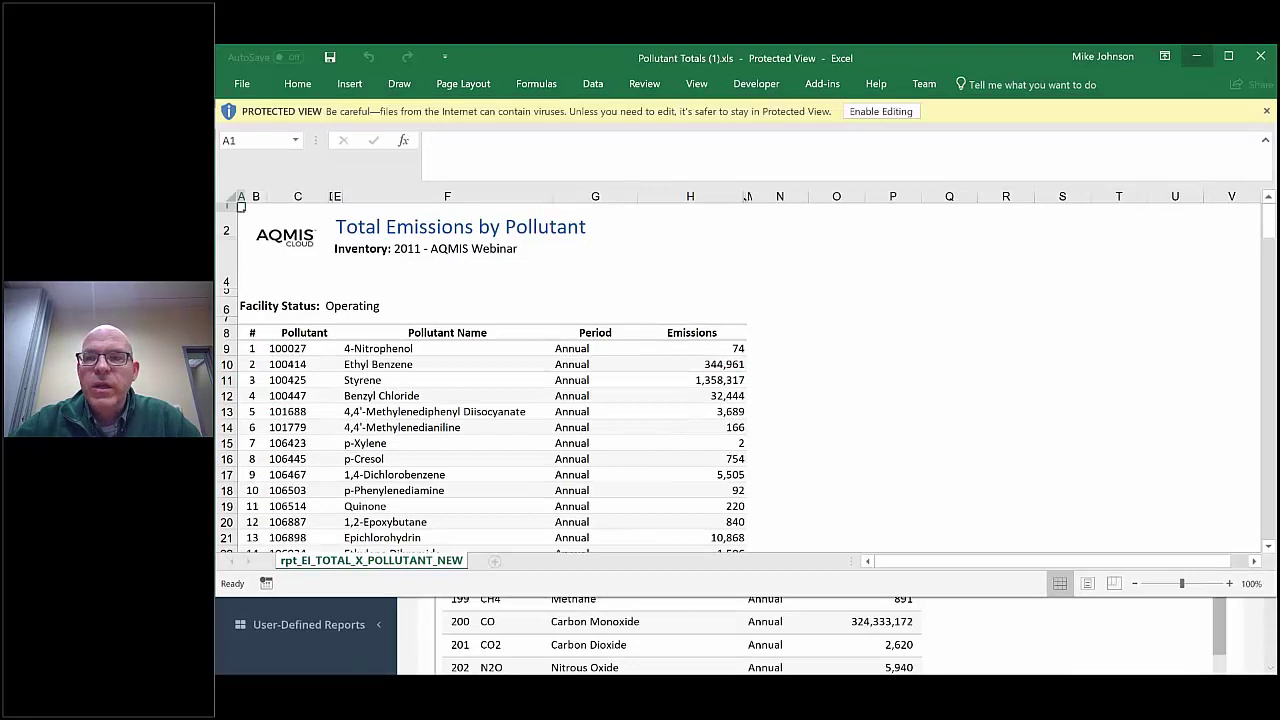
left_click(1196, 56)
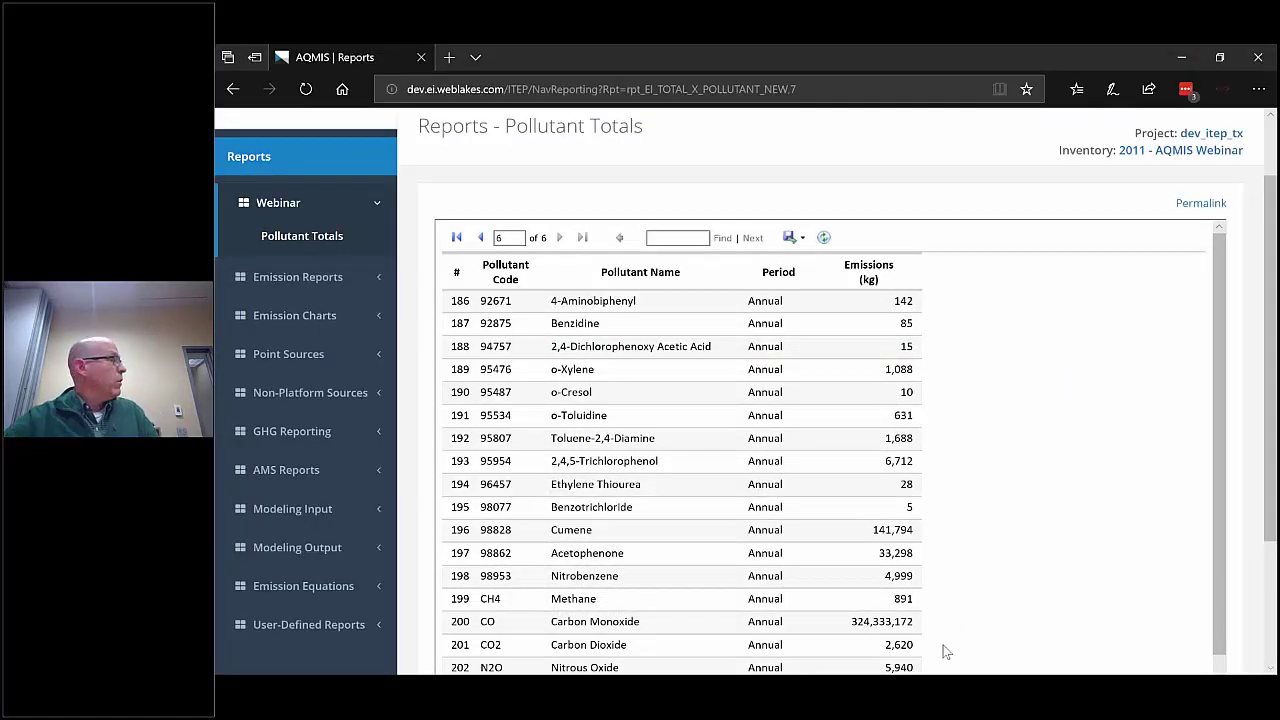
mouse_move(950, 674)
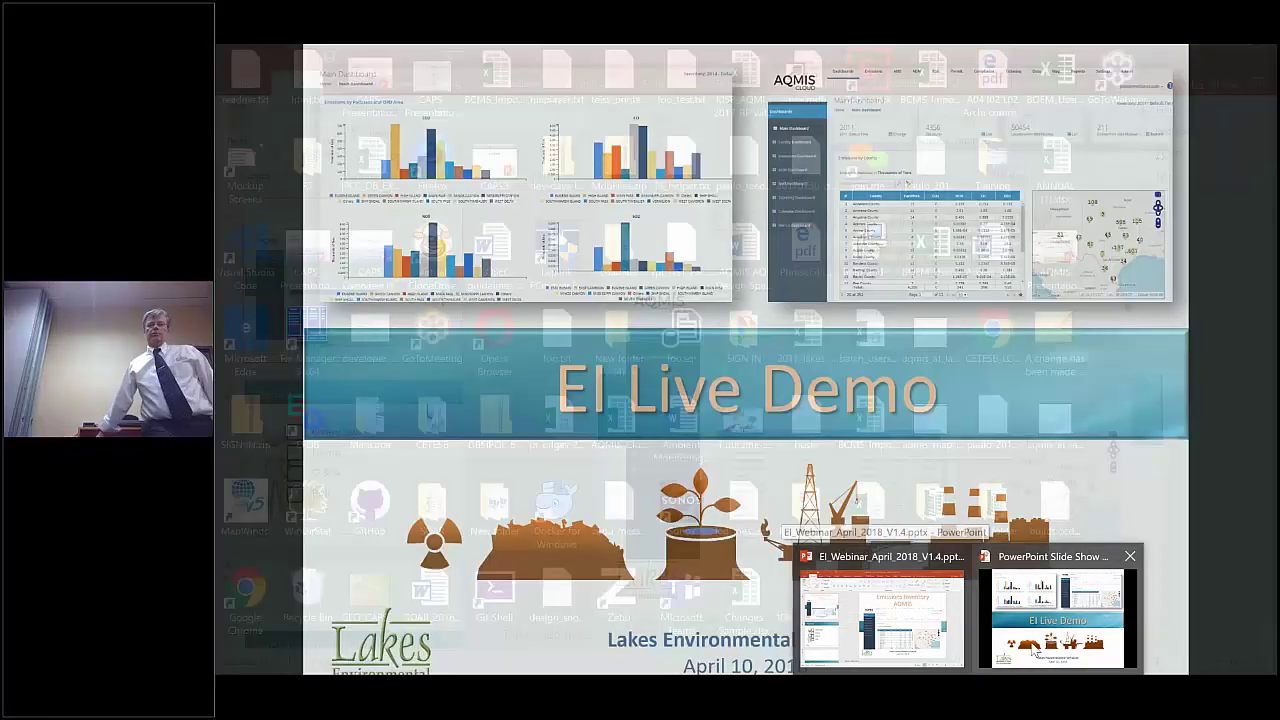
left_click(1033, 650)
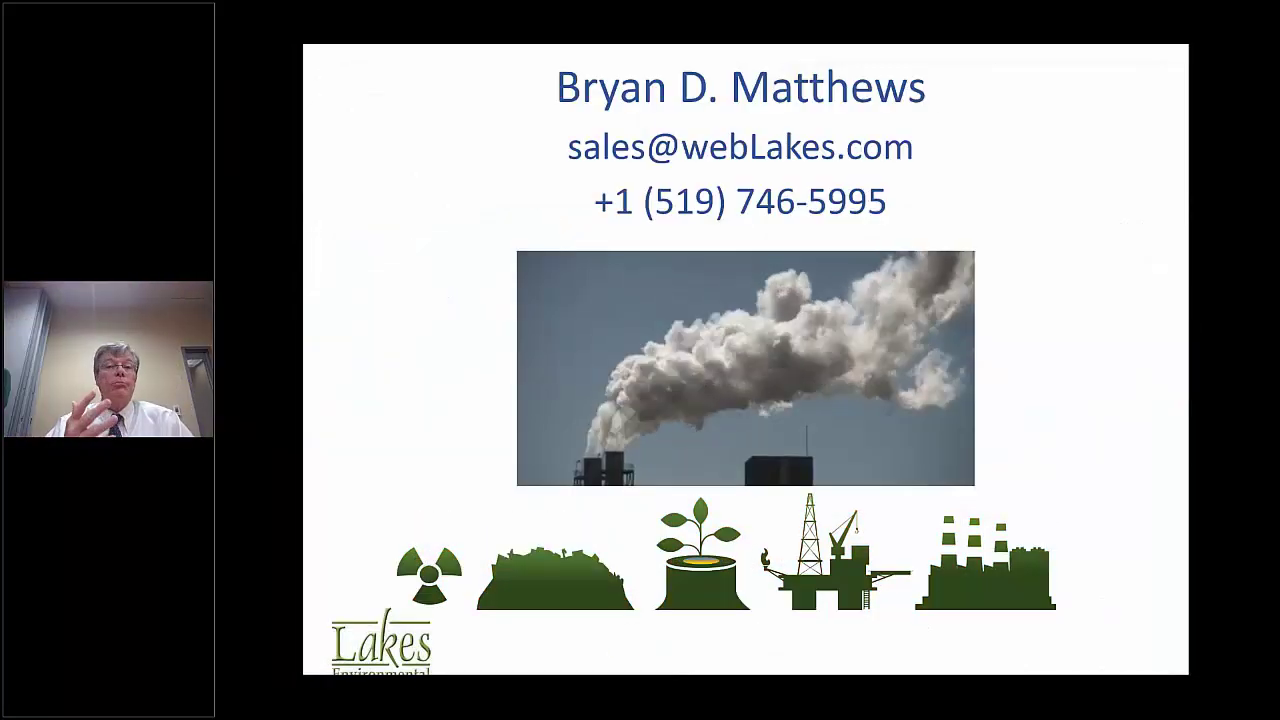